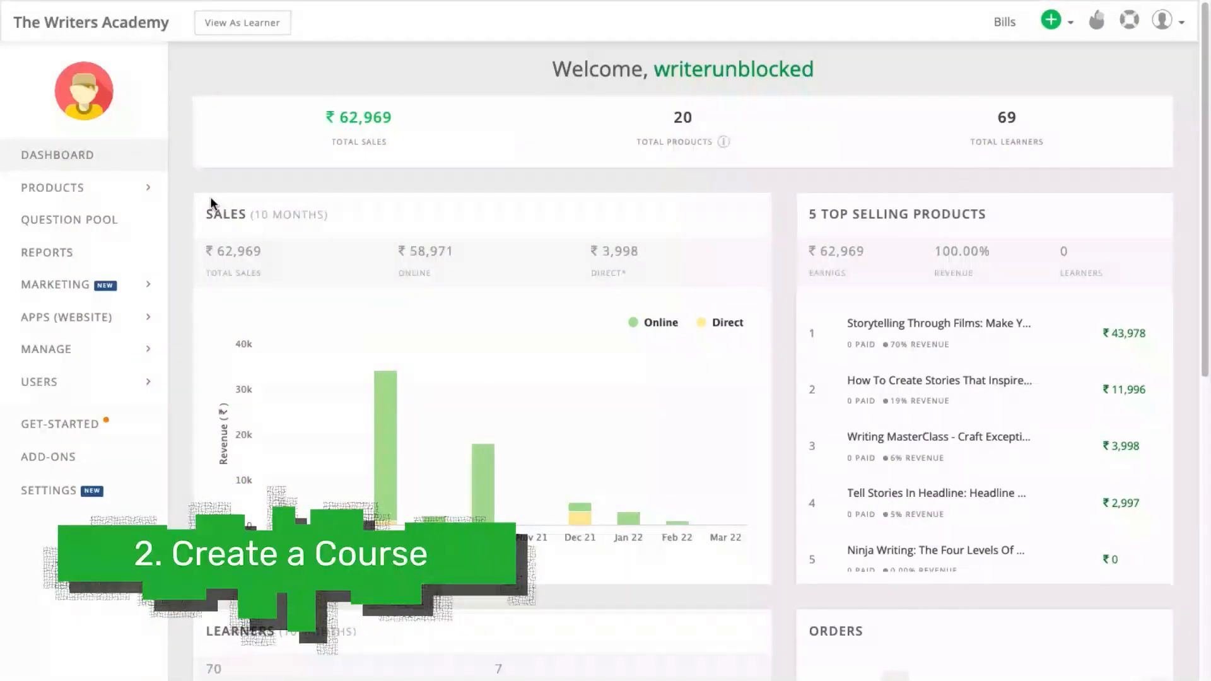
Step: Create an encrypted course titled "Copywriting Basics for Intermediate" with a price of ₹999
left_click(127, 185)
left_click(99, 222)
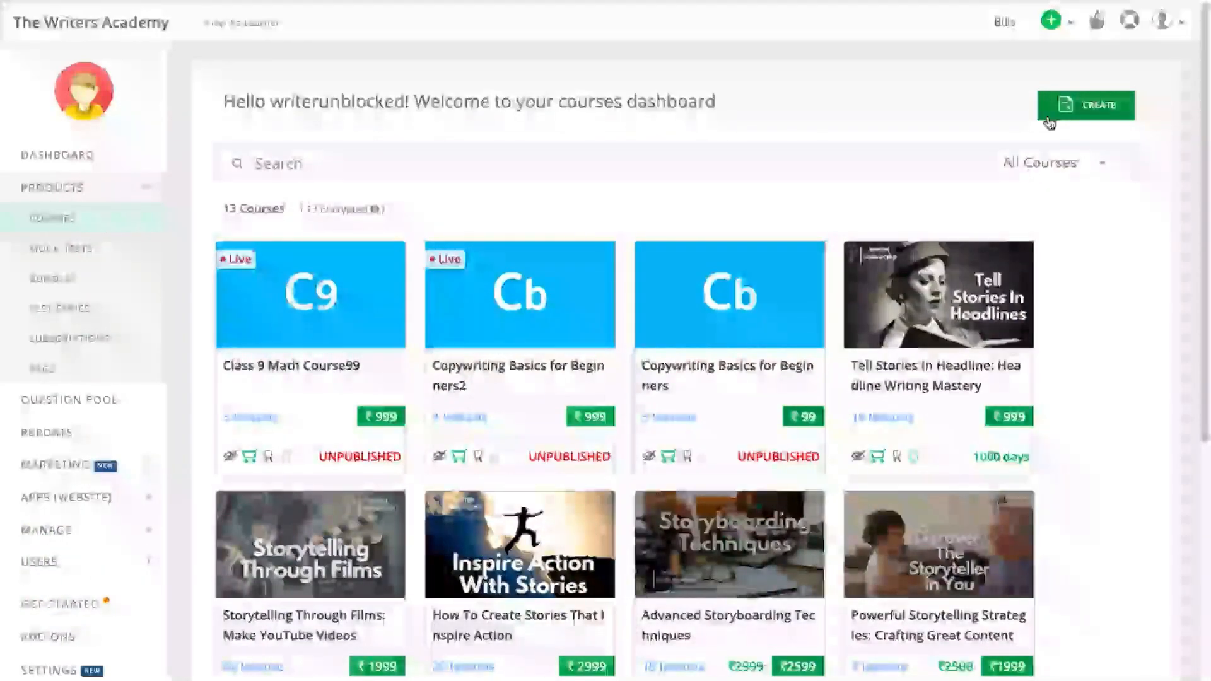
left_click(1048, 116)
left_click(558, 147)
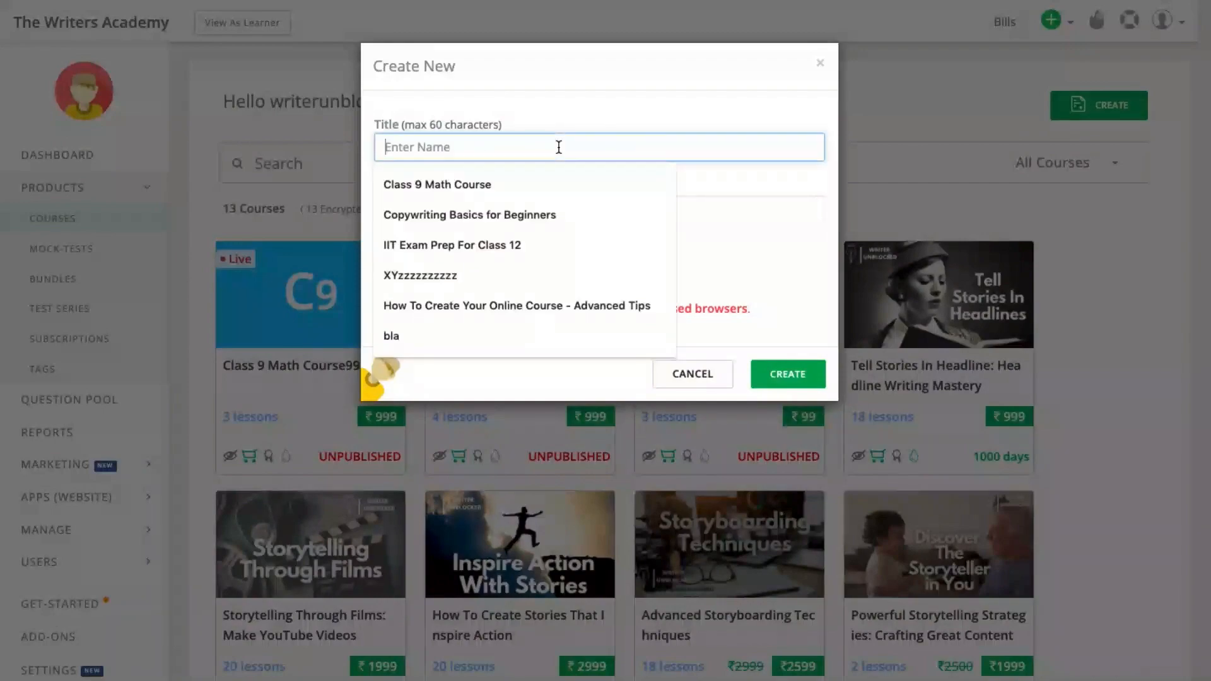
type("Copywriting Basics for Intermediate")
double_click(477, 214)
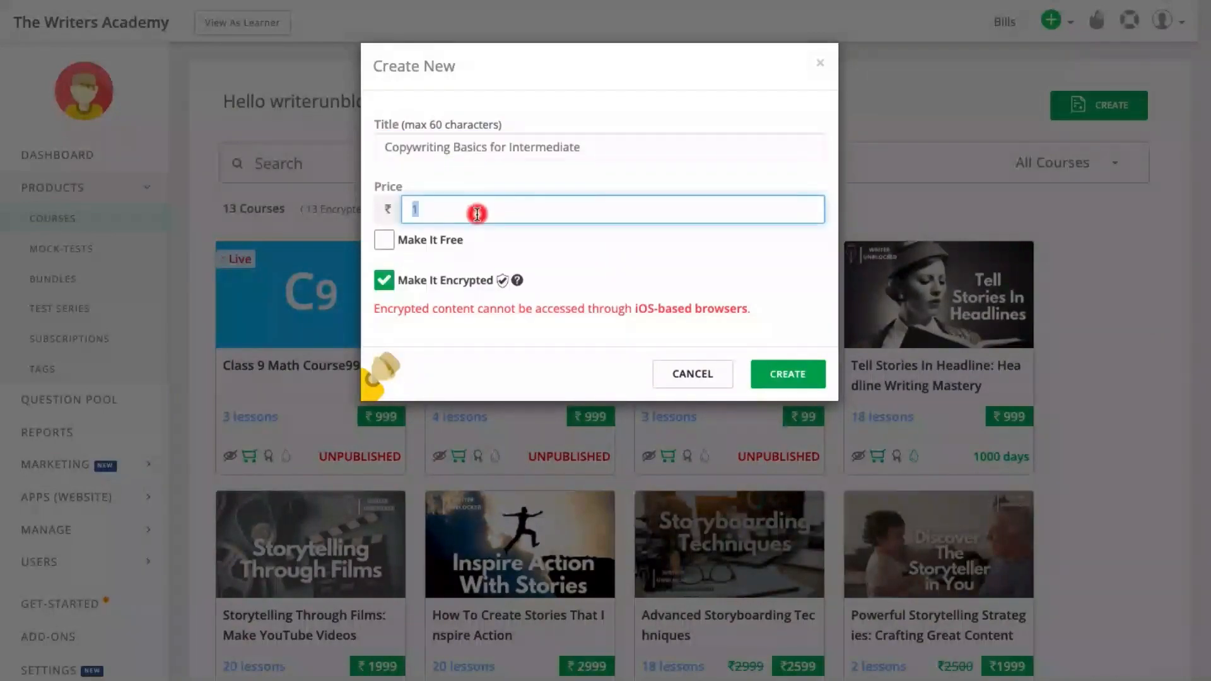
type("999")
left_click(520, 252)
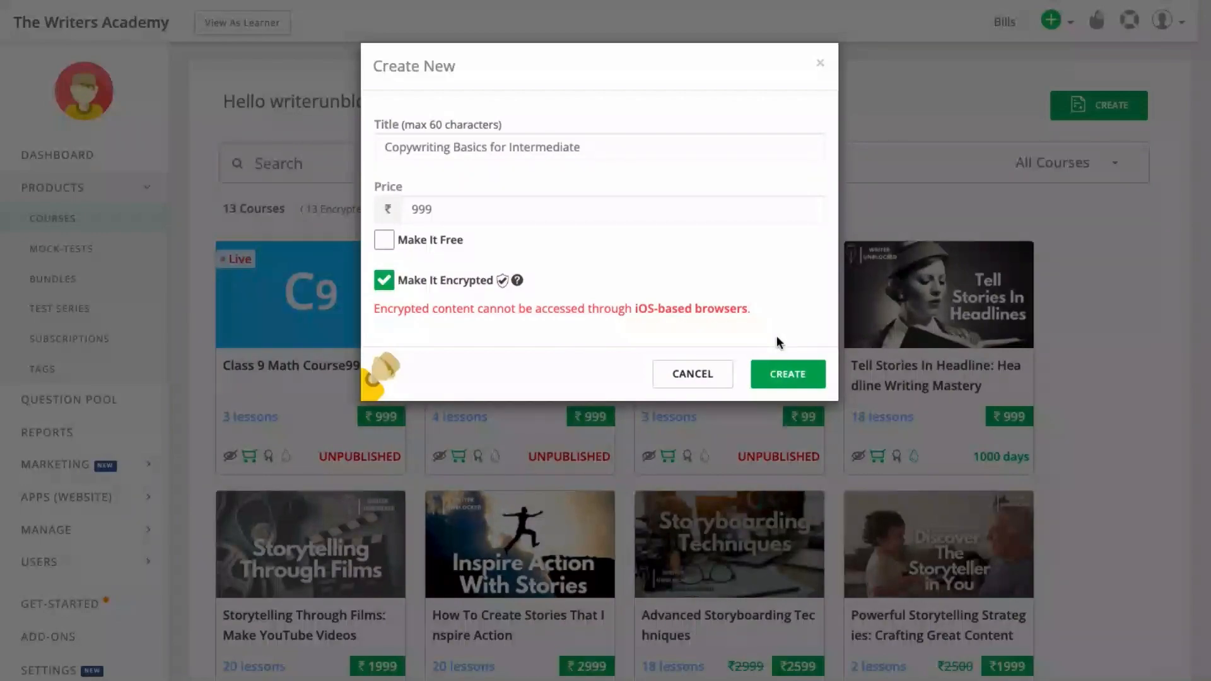
left_click(782, 379)
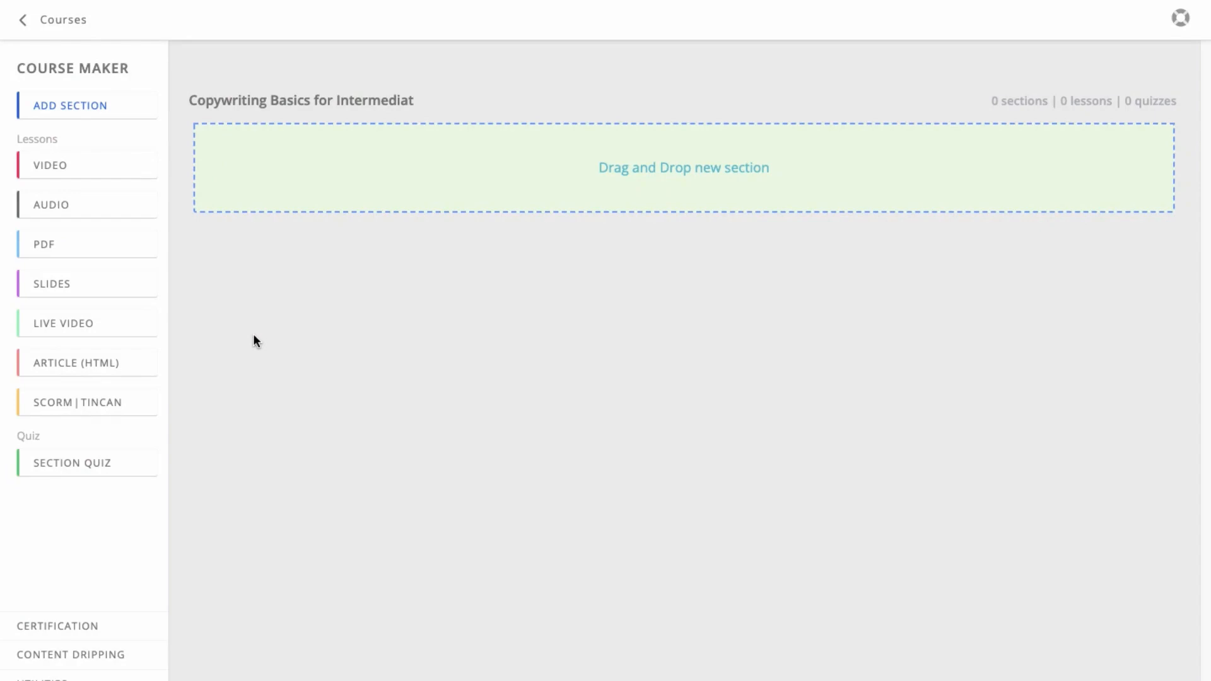
Step: Add Section 1 to the course and save a video lesson in it with Student side.mp4 uploaded from Downloads
left_click(146, 107)
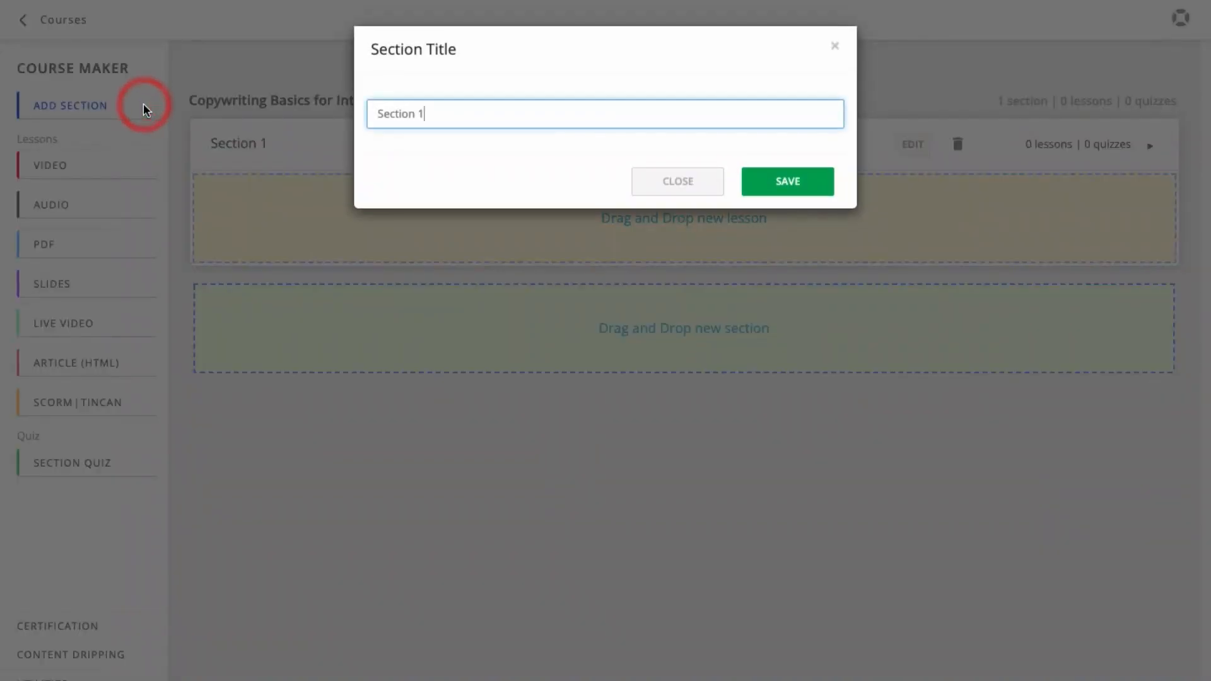
left_click(783, 181)
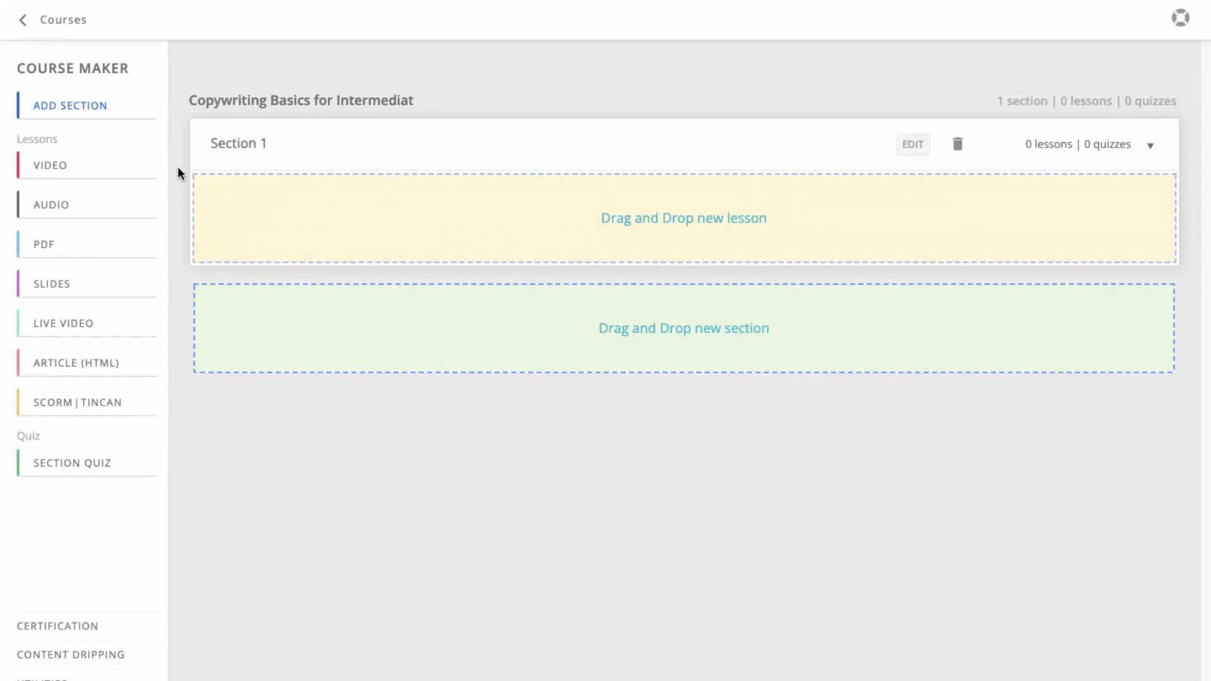
left_click(141, 167)
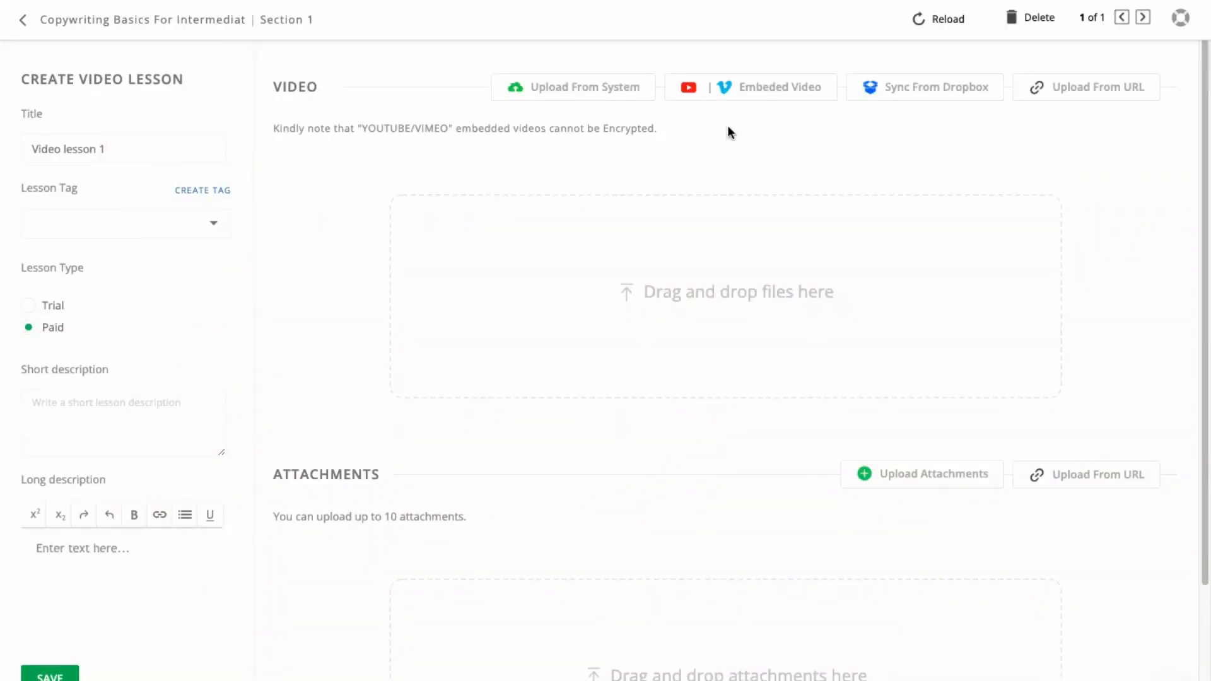
left_click(760, 94)
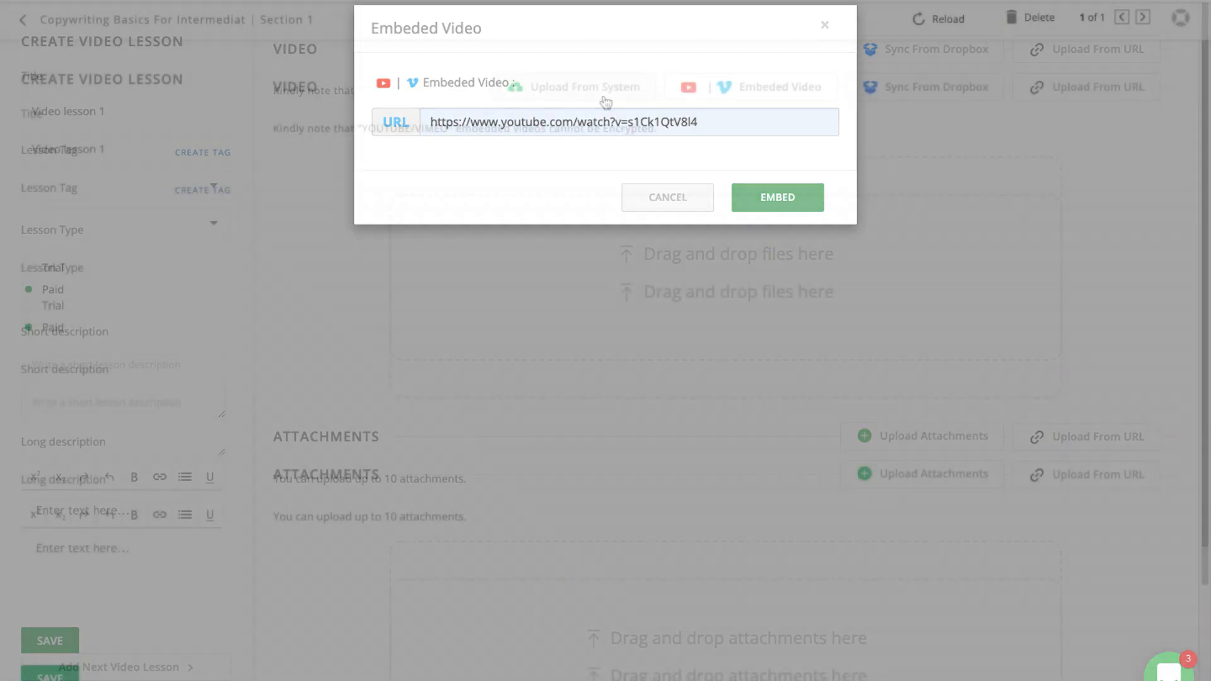
left_click(601, 93)
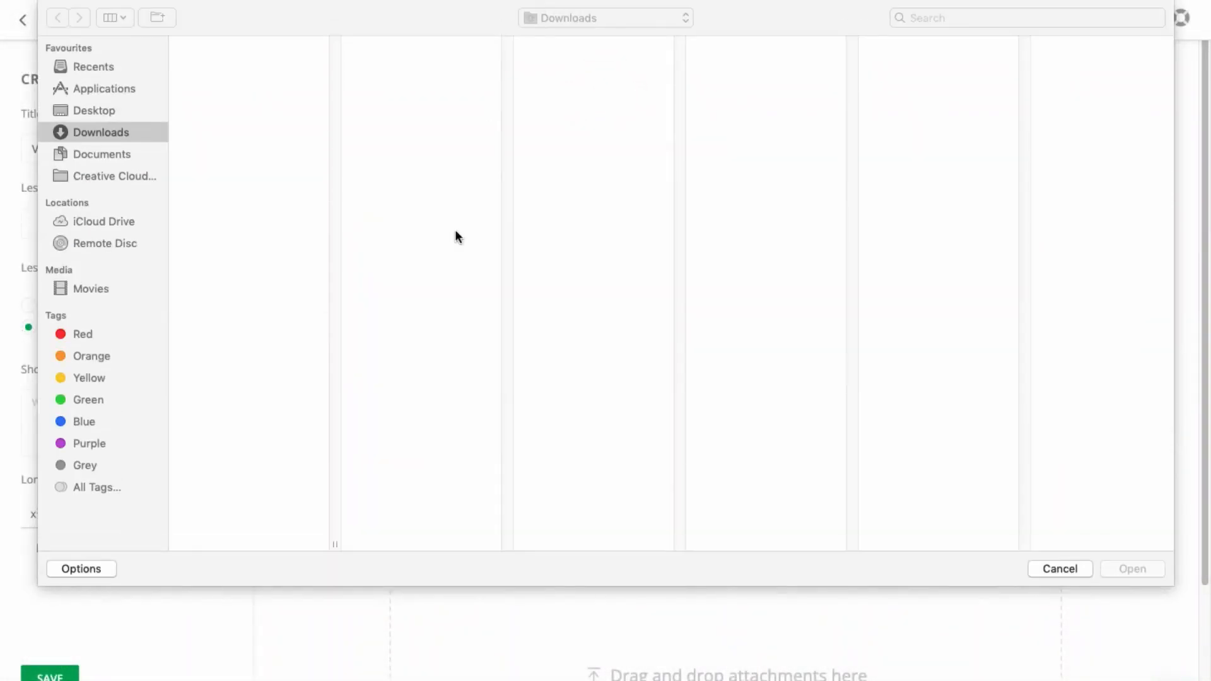
left_click(264, 358)
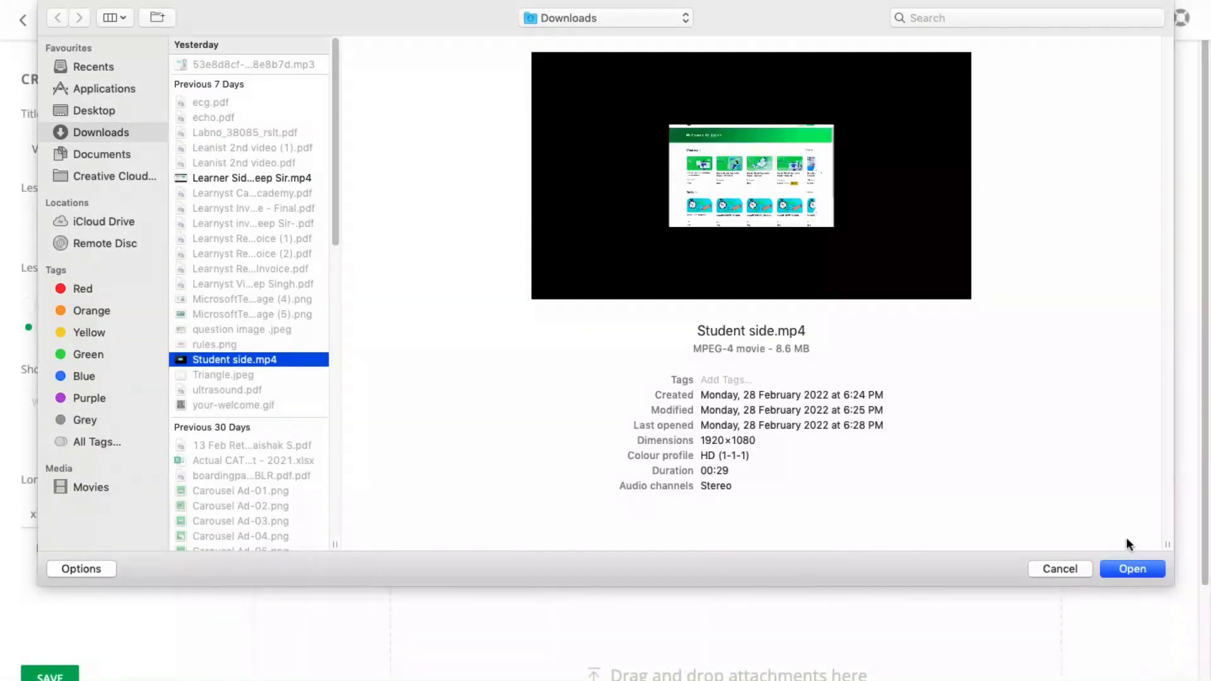
left_click(1133, 569)
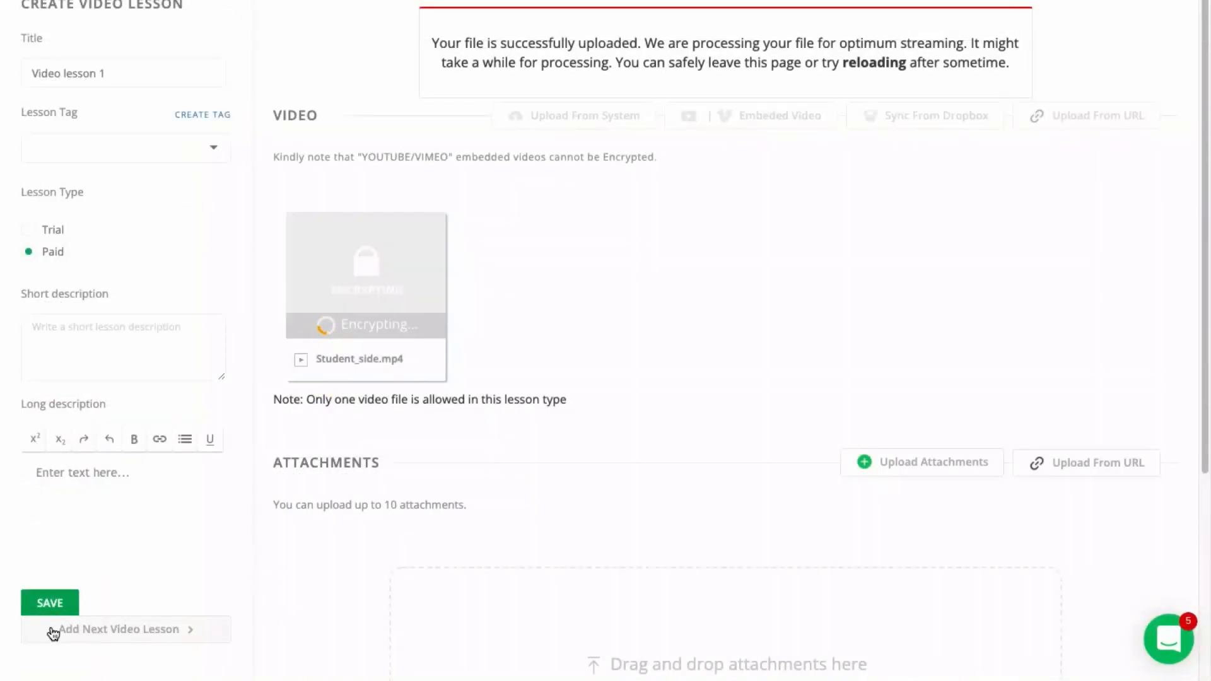
left_click(54, 603)
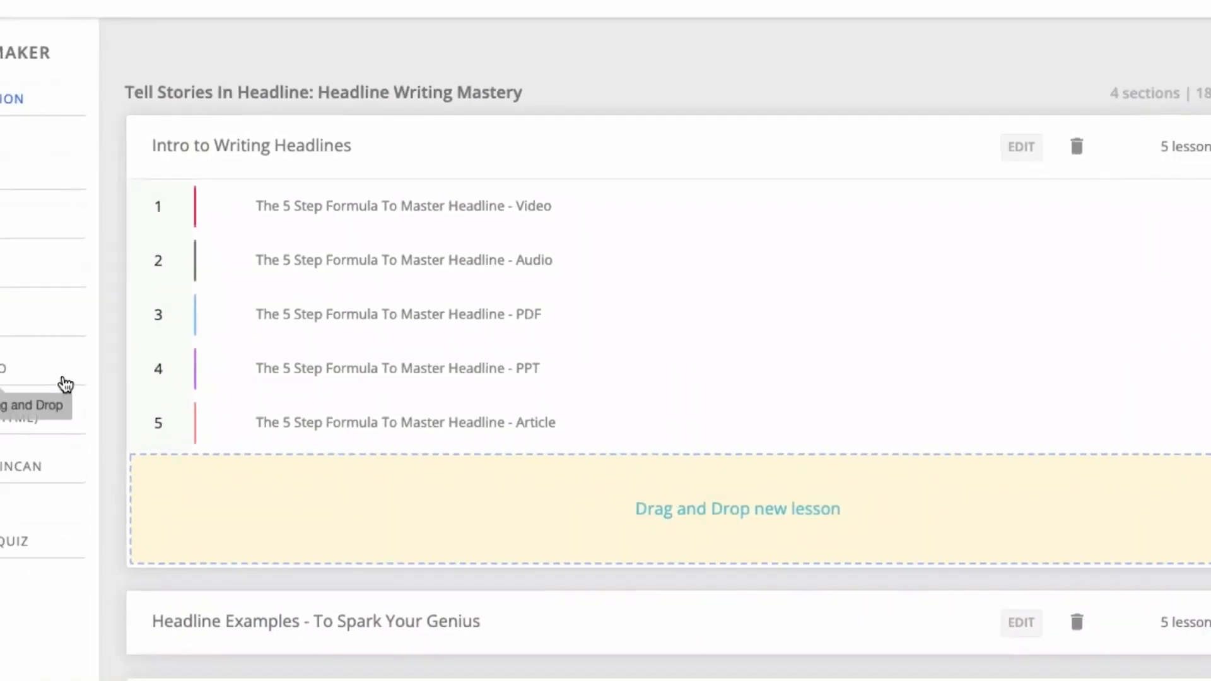
Step: Add a live video lesson to the Intro to Writing Headlines section, keeping Zoom Meeting as the session source, and save it
left_click(65, 384)
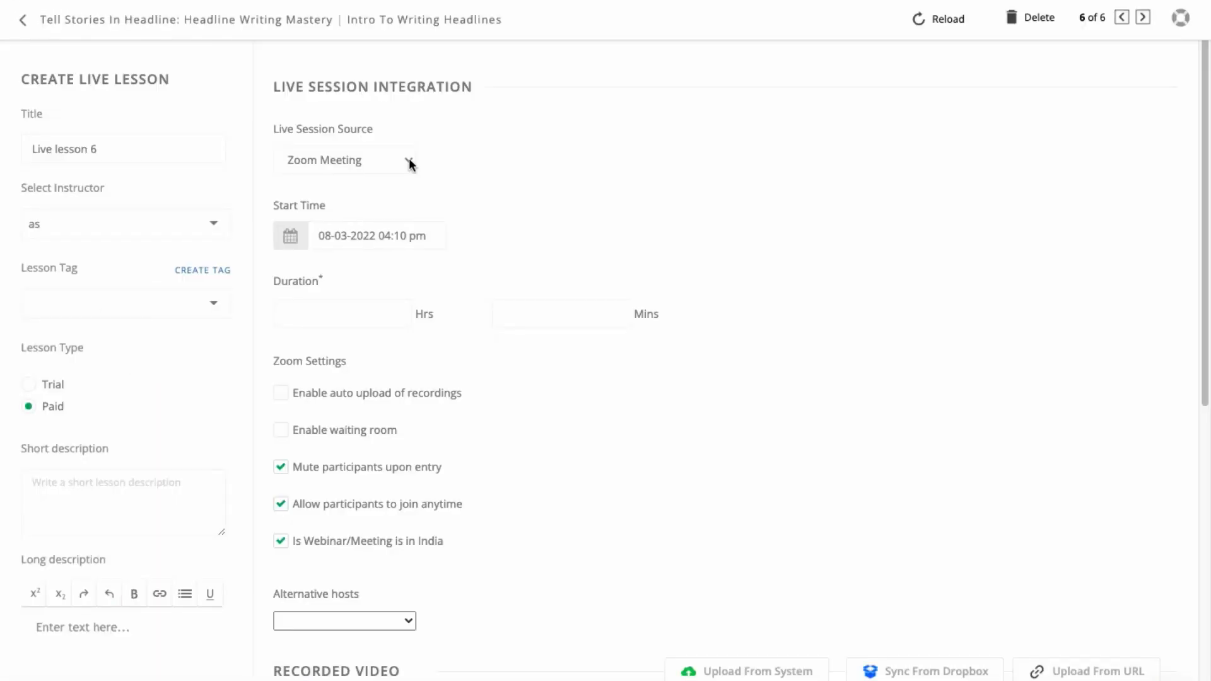
left_click(409, 160)
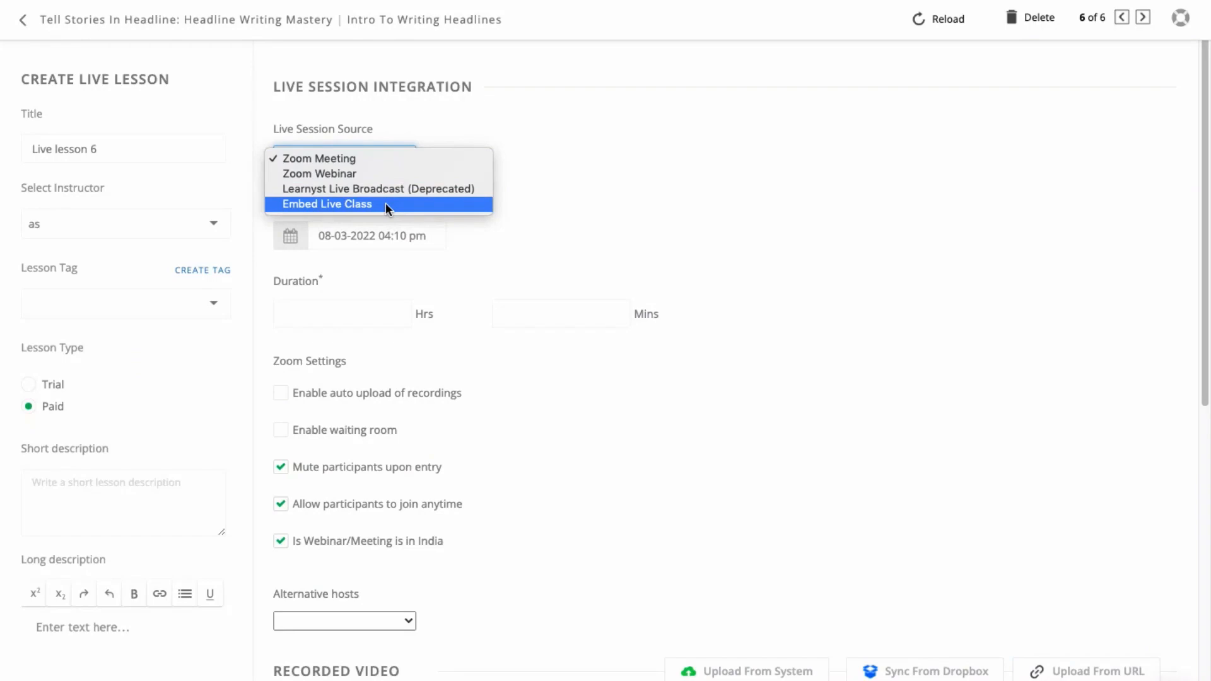
left_click(630, 211)
scroll(204, 550, "down", 2)
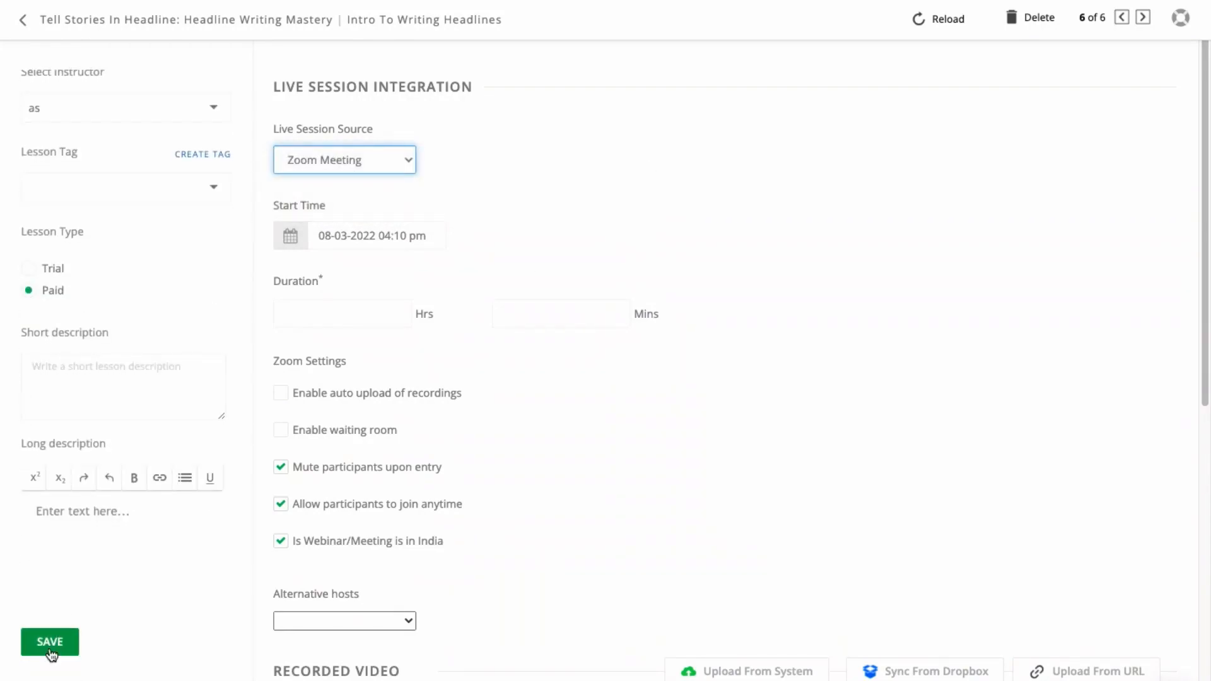
left_click(50, 656)
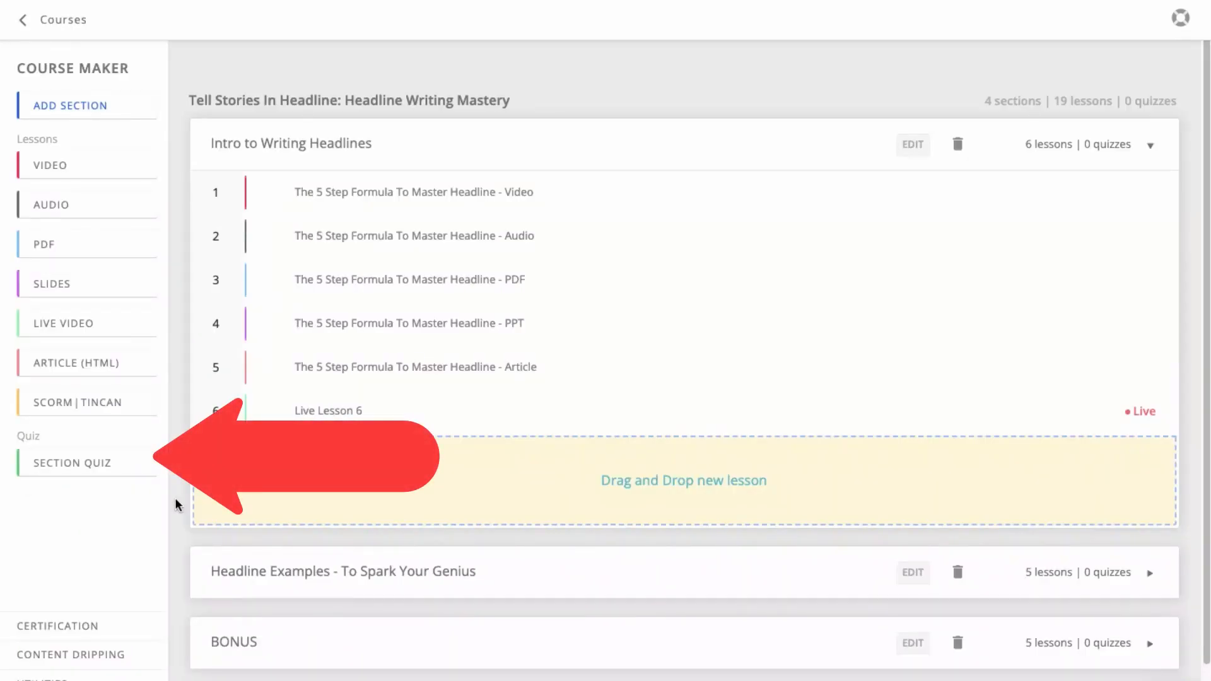
Step: Add a section quiz to the Intro to Writing Headlines section and open its question import
left_click(125, 473)
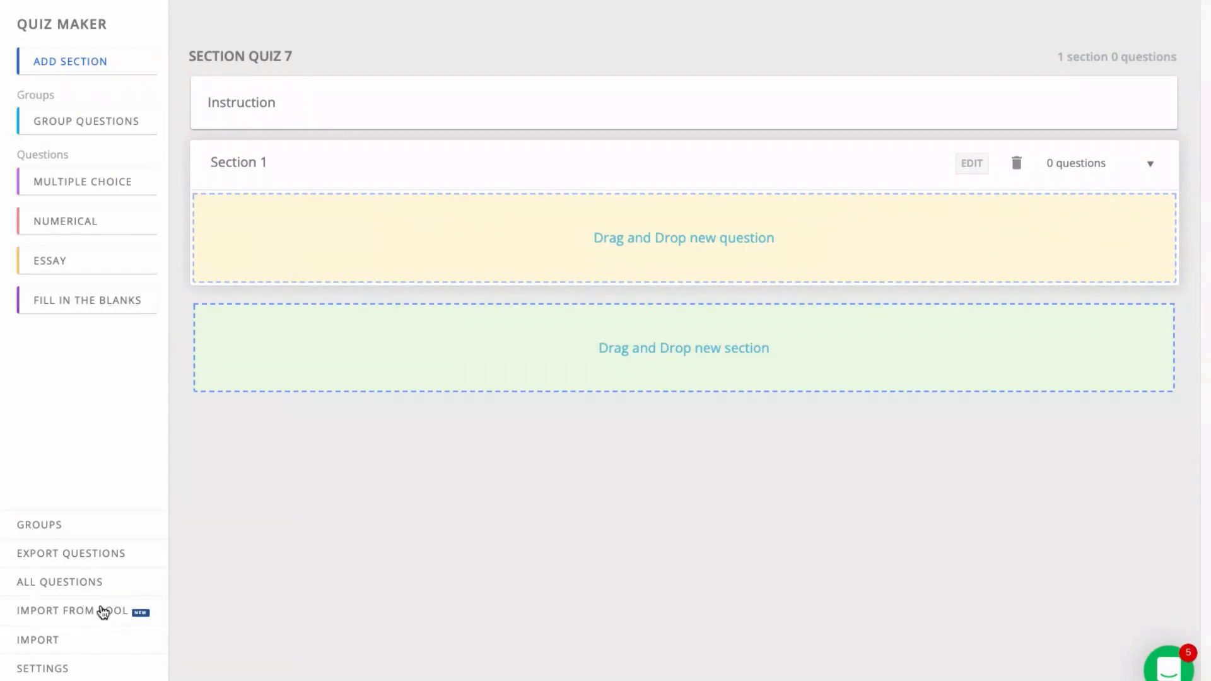
left_click(83, 641)
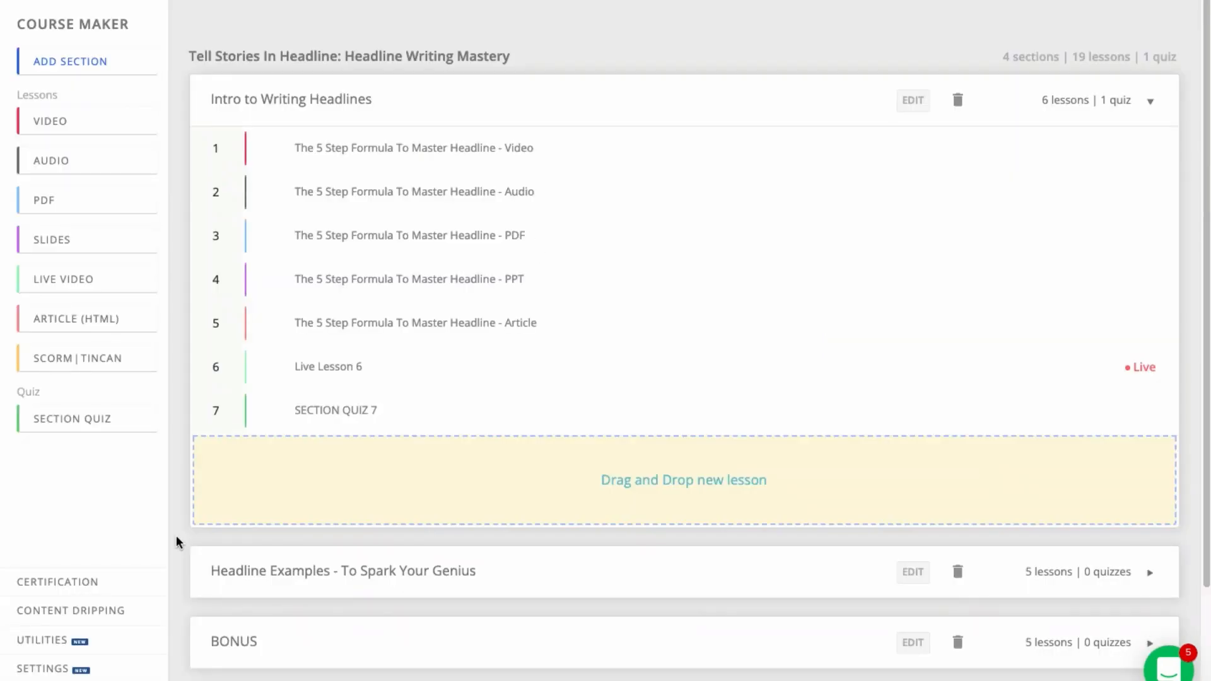
Step: Look at the course's certification and content dripping options
left_click(130, 587)
left_click(39, 332)
left_click(137, 617)
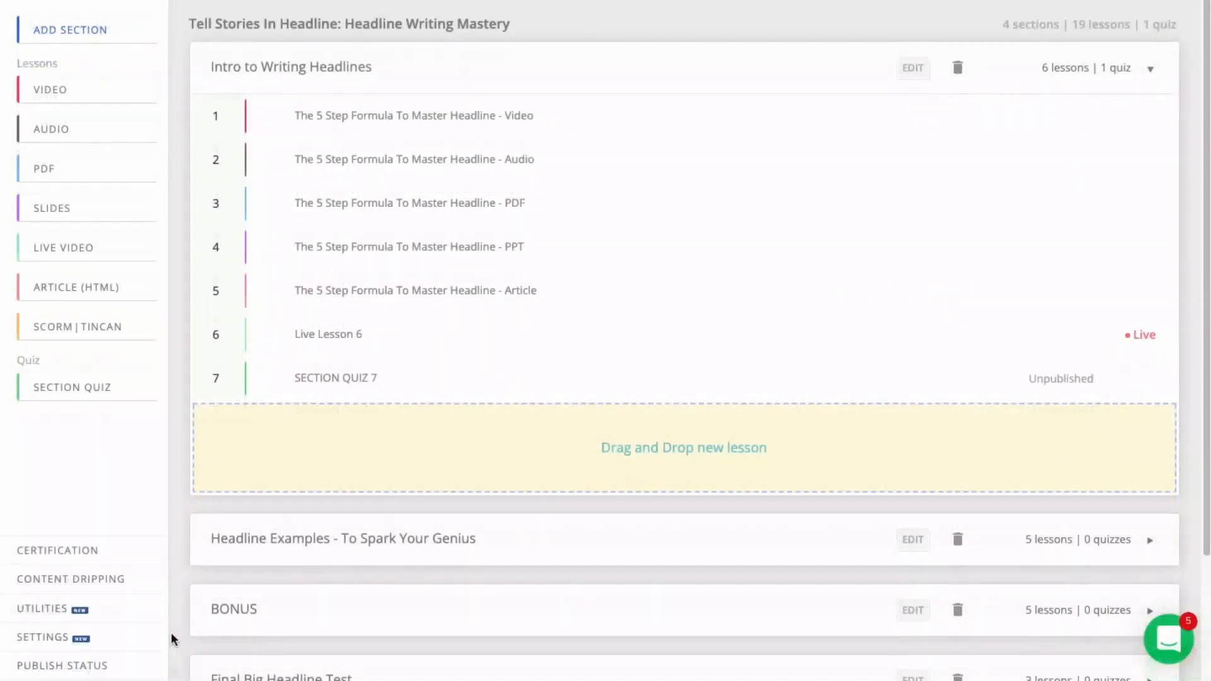
Step: Open the course's publish status, then review its branding details: name, descriptions, course image and embedded promo video
left_click(92, 669)
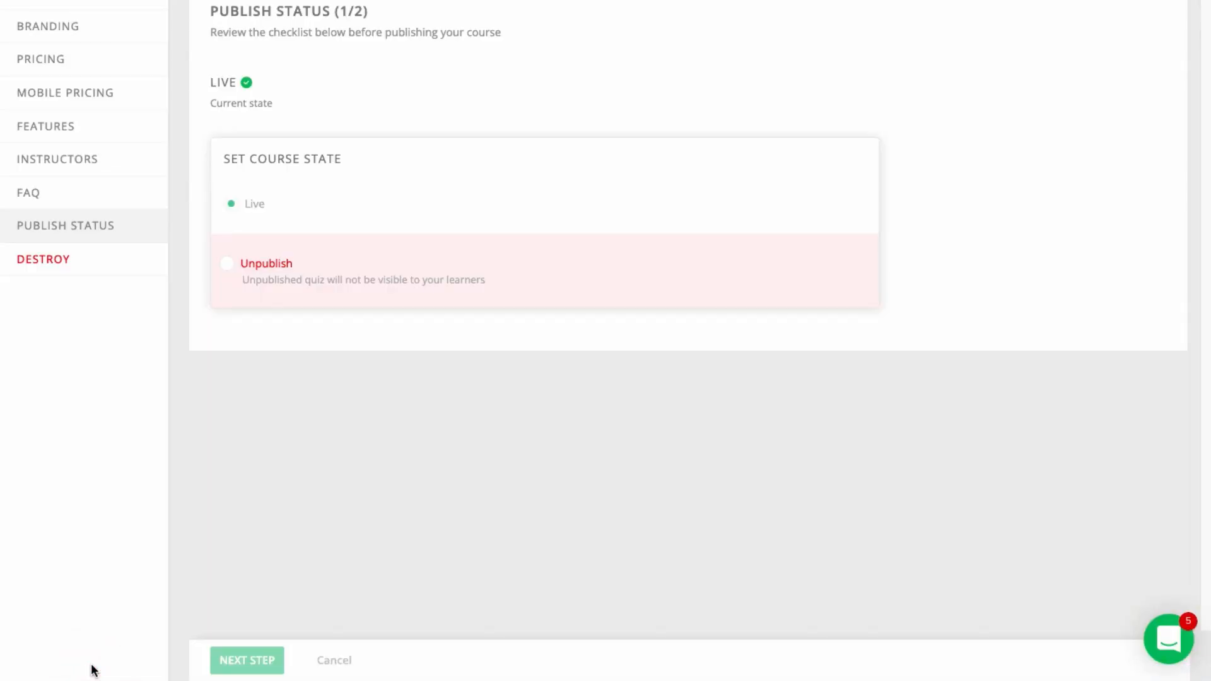
left_click(131, 35)
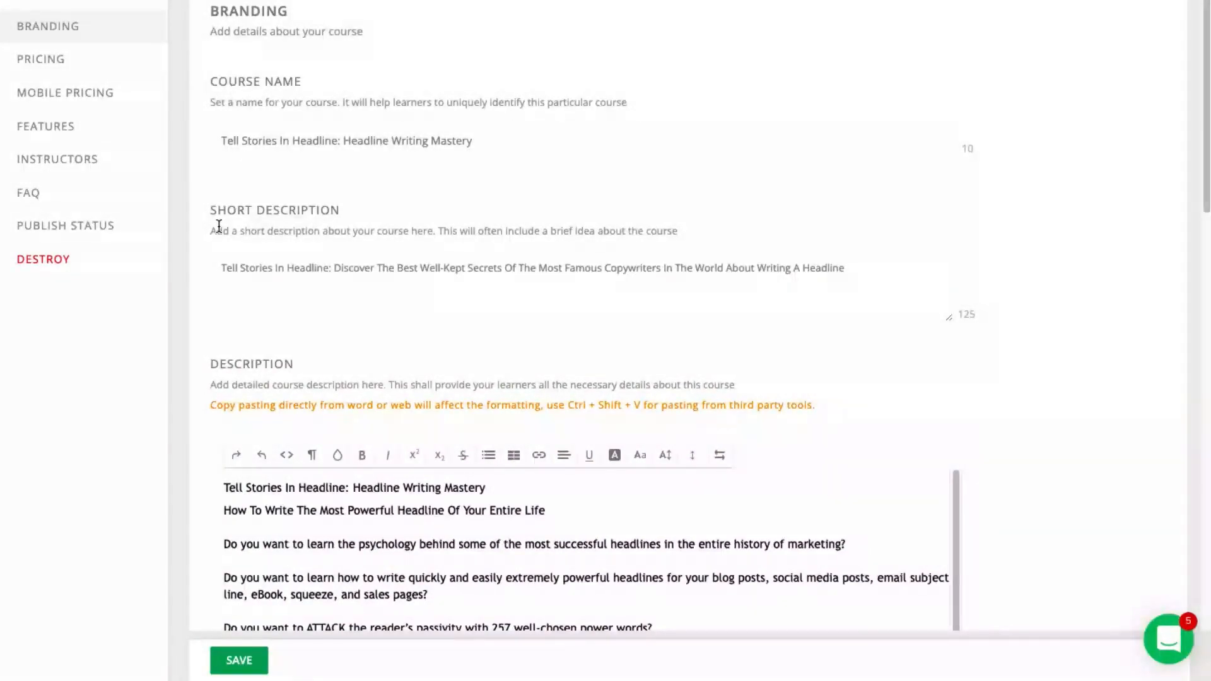
scroll(219, 227, "down", 4)
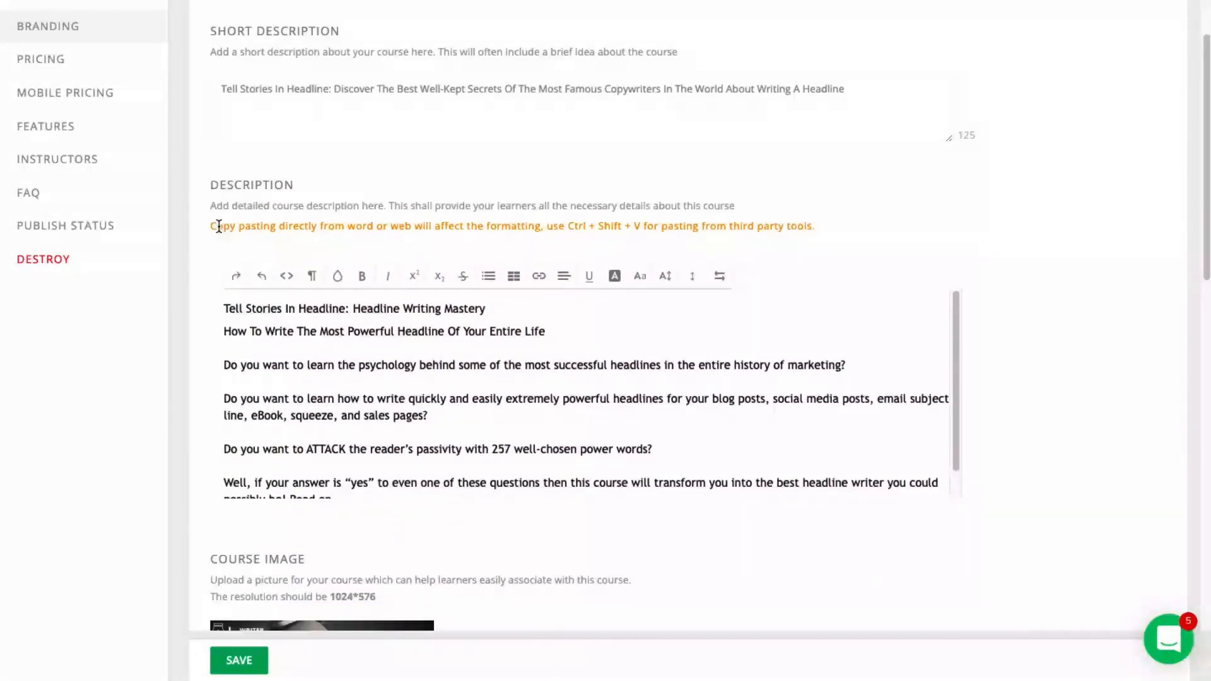
scroll(219, 231, "down", 6)
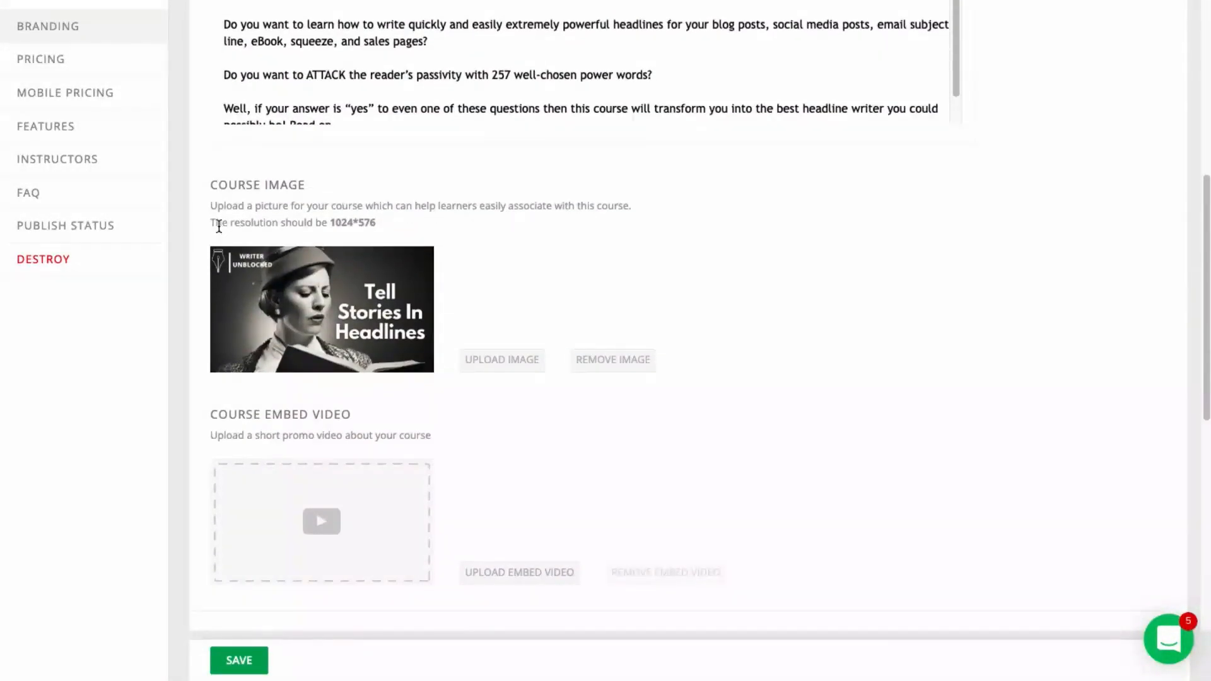
scroll(219, 231, "down", 2)
scroll(219, 232, "down", 2)
Step: Review the course's validity, selling type, price, discount and access mode settings, plus its instructors and FAQ pages
left_click(40, 59)
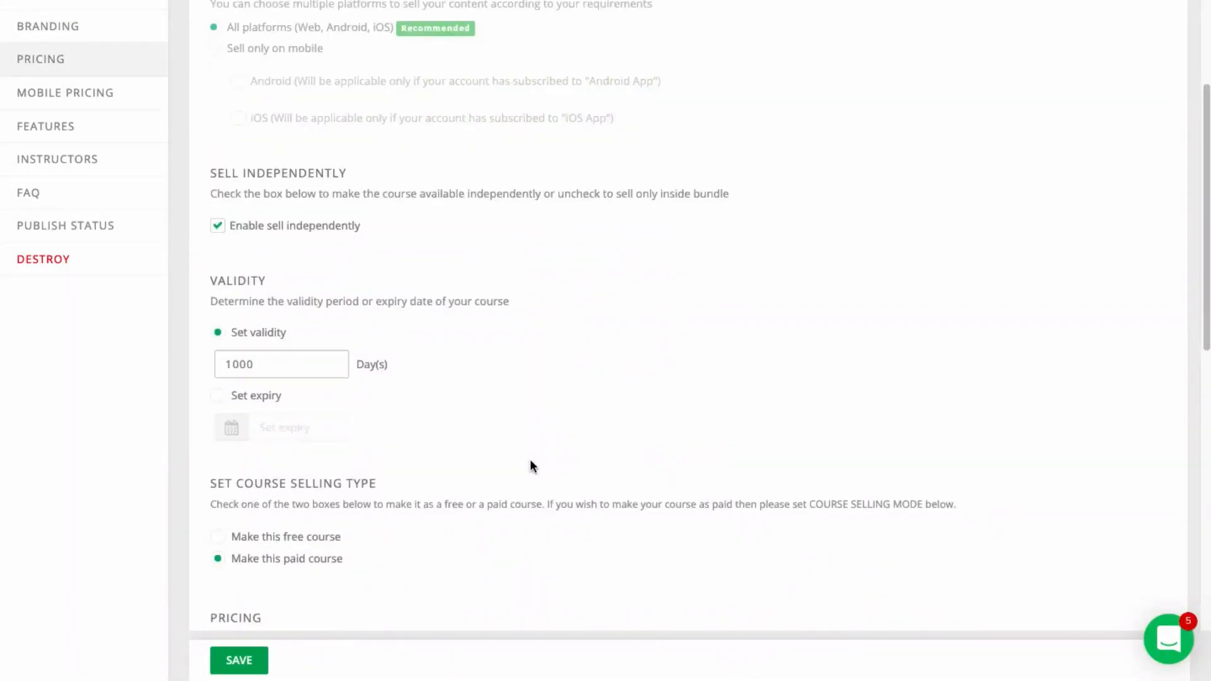
scroll(530, 461, "down", 8)
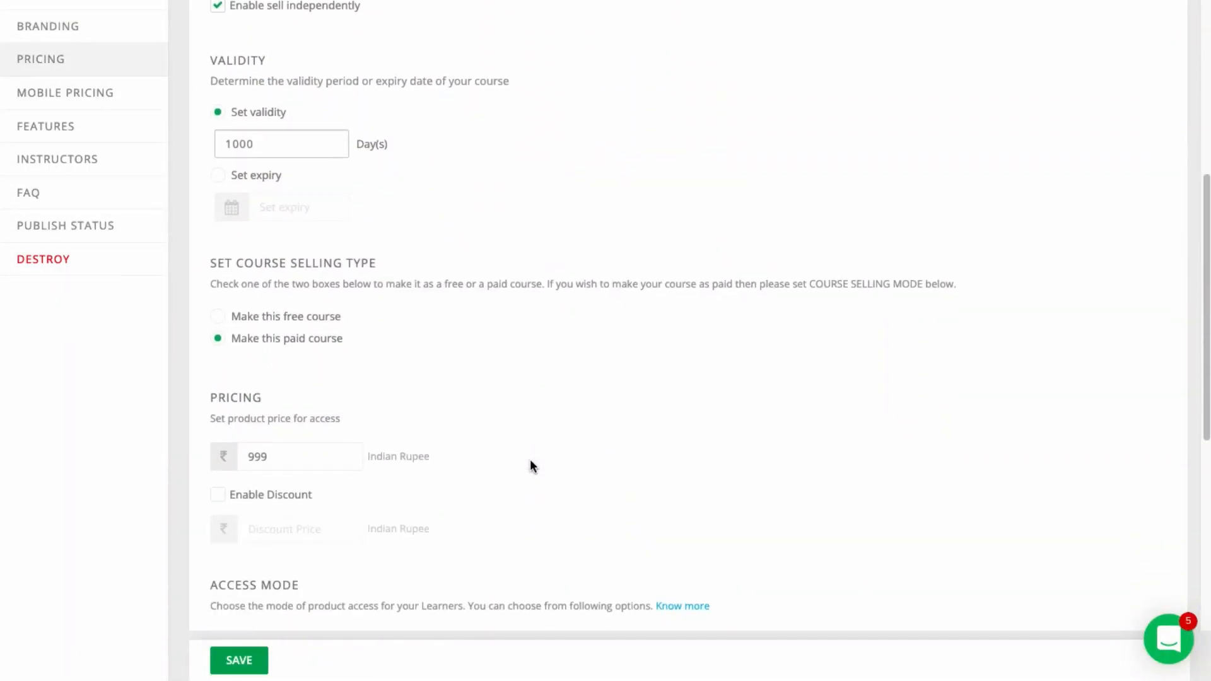
scroll(530, 465, "down", 1)
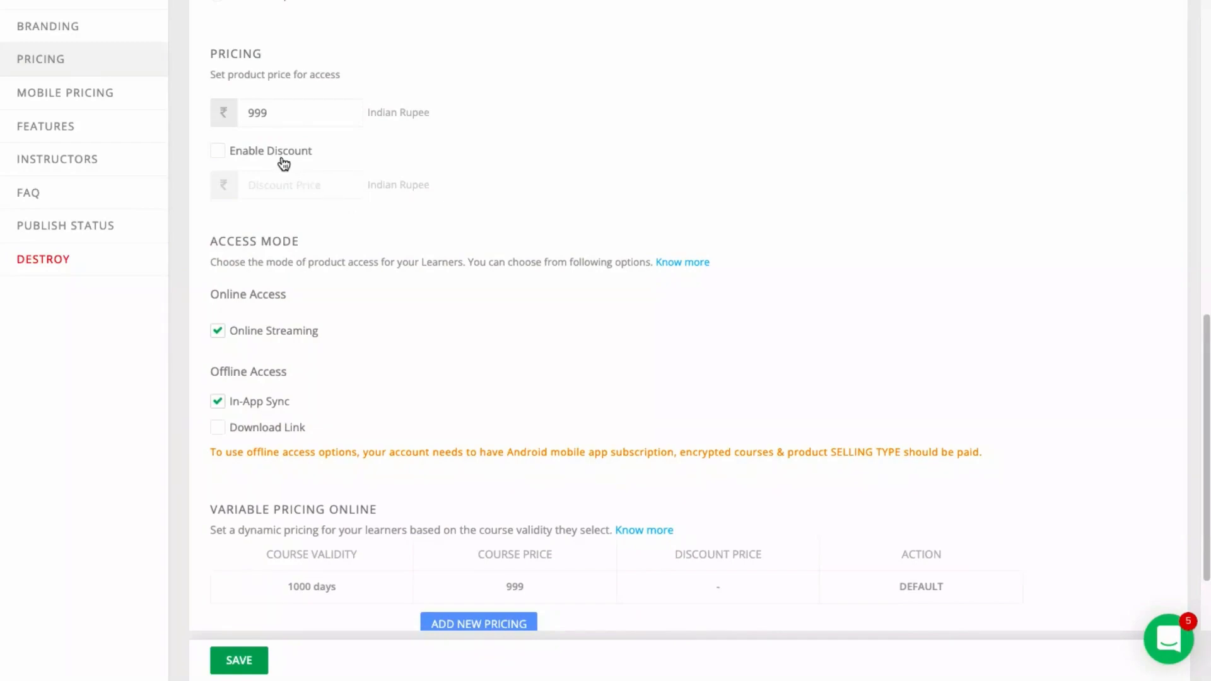
scroll(373, 314, "down", 2)
left_click(88, 158)
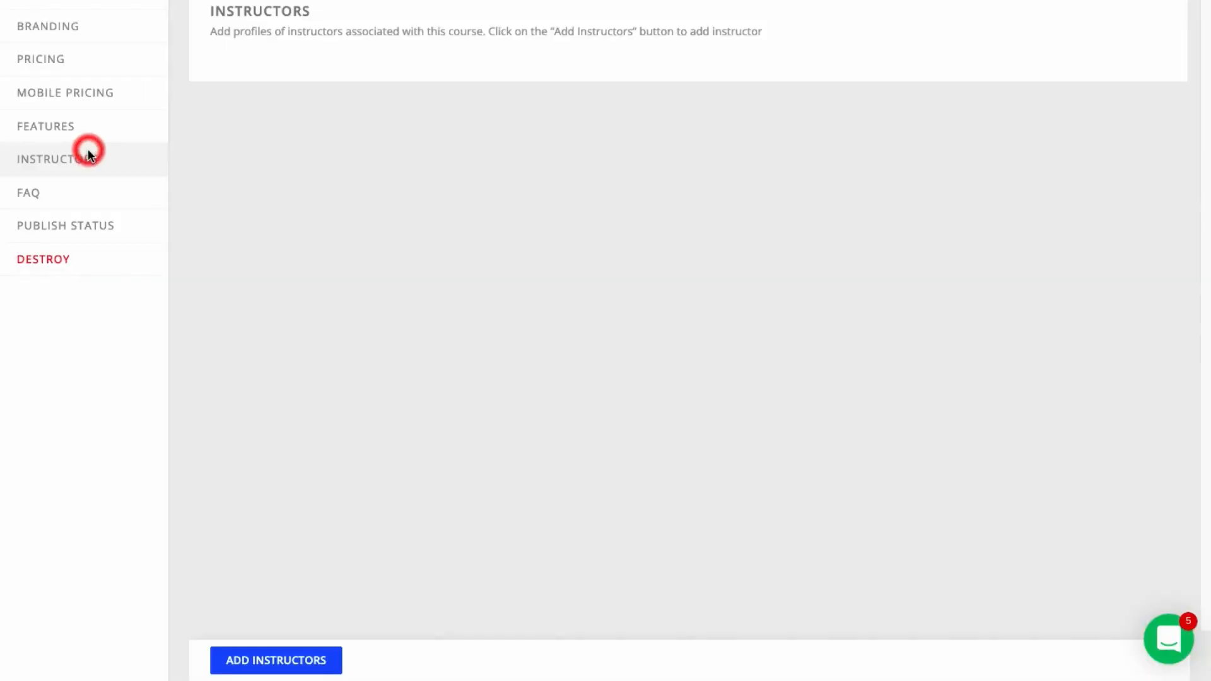
left_click(69, 200)
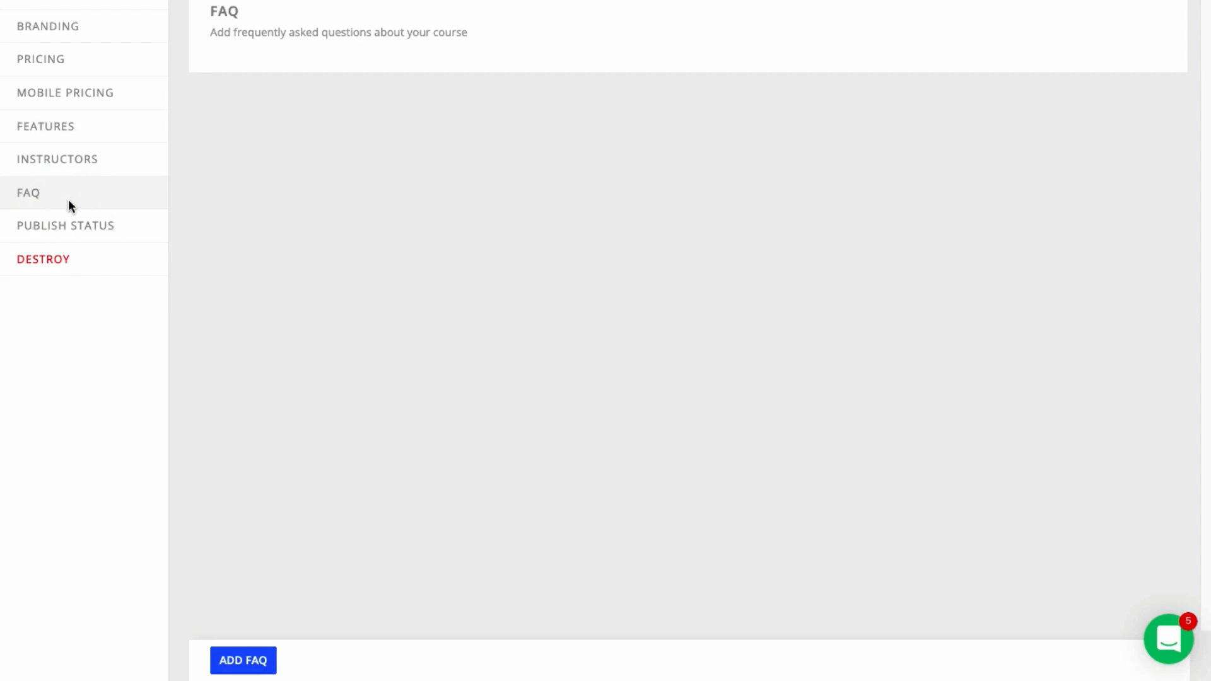
Step: Set the course state to Live and complete the publishing steps
left_click(69, 225)
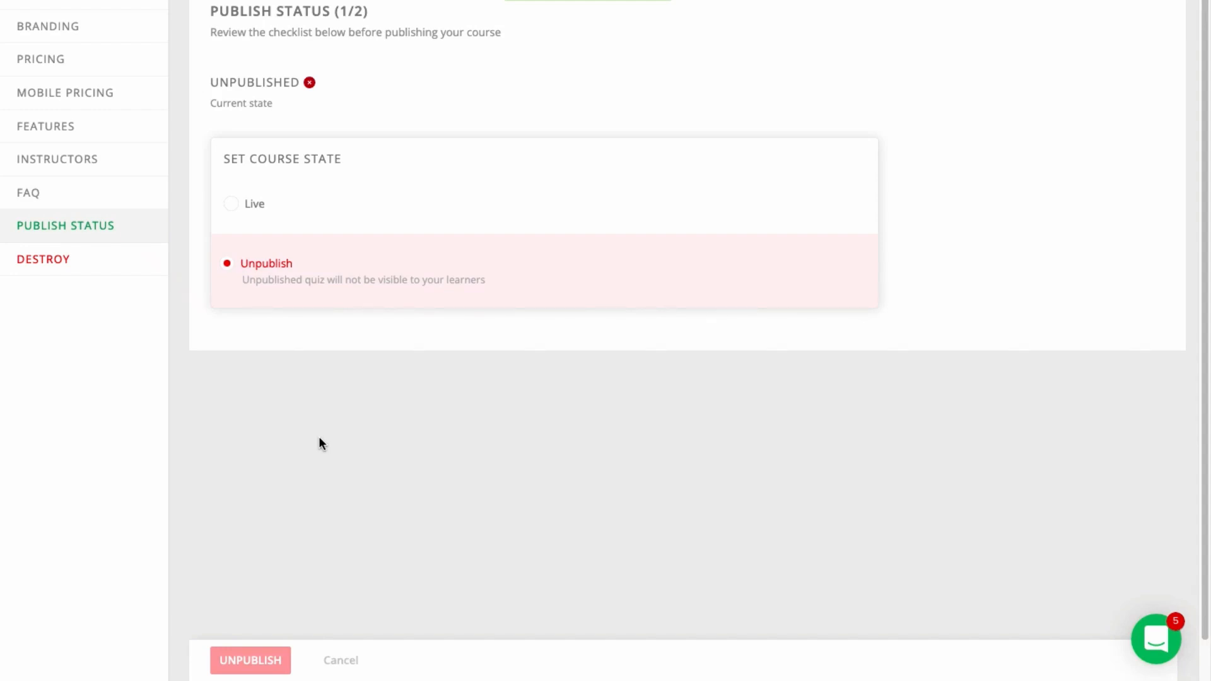
left_click(249, 205)
left_click(233, 660)
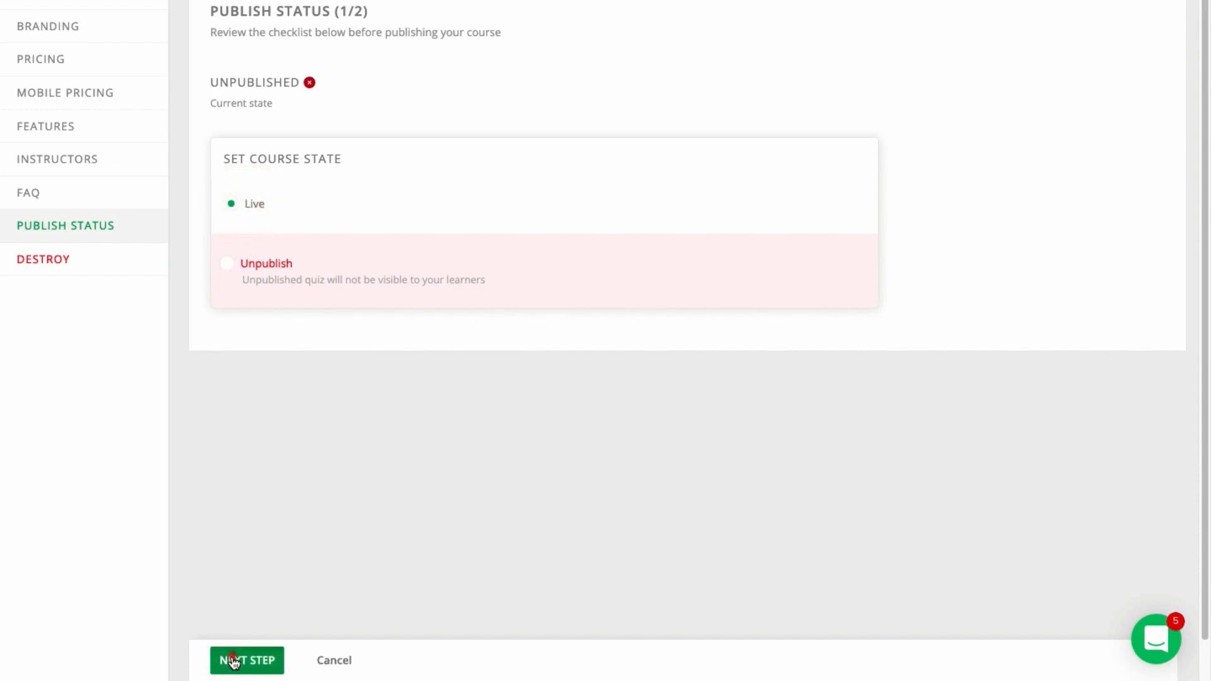
left_click(235, 660)
left_click(590, 238)
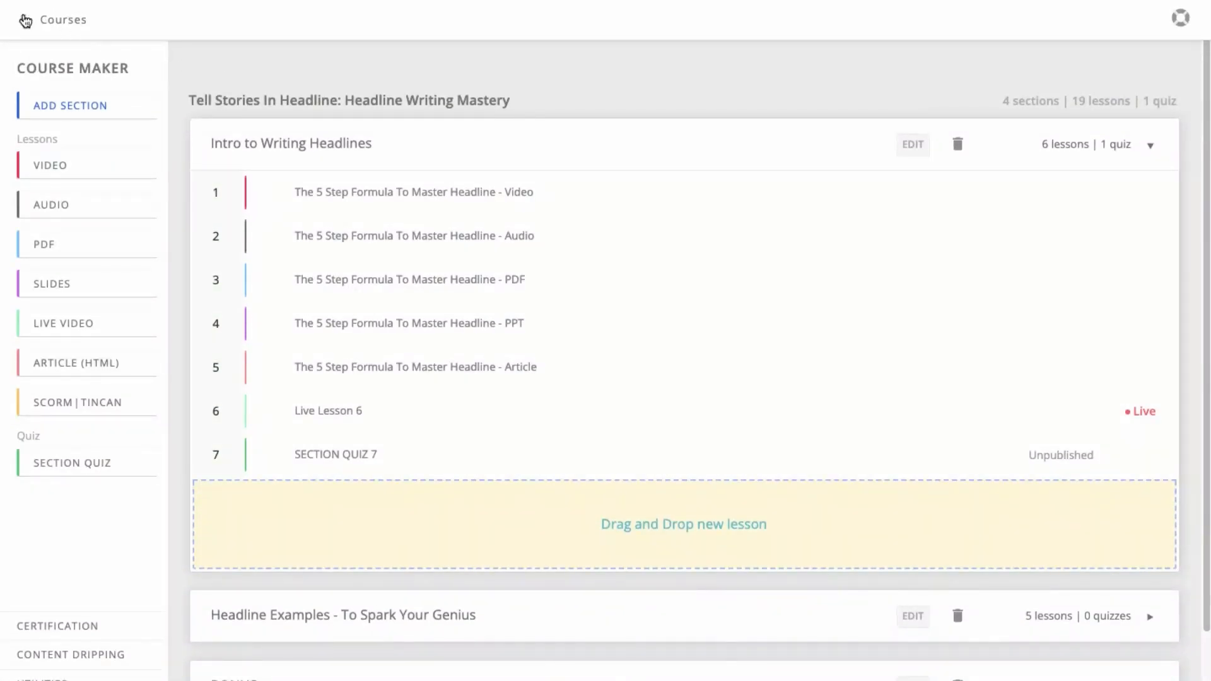
Step: Return to the courses dashboard, view the academy as a learner and open the Tell Stories In Headline course page
left_click(22, 22)
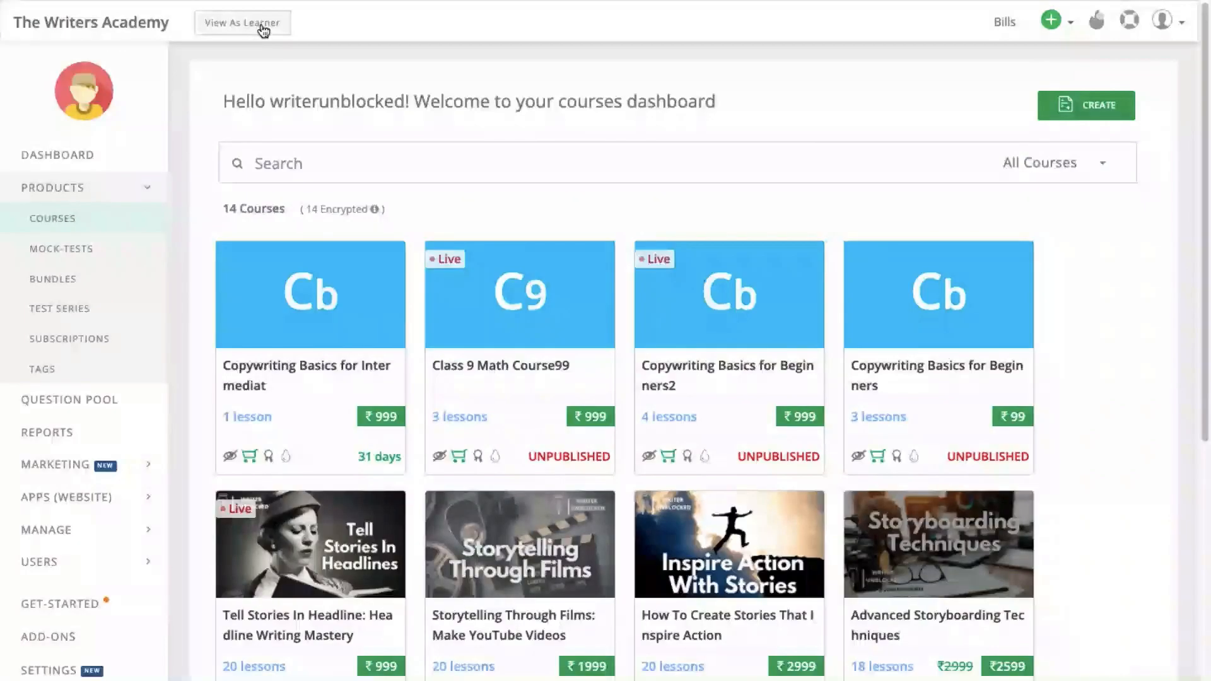
left_click(261, 25)
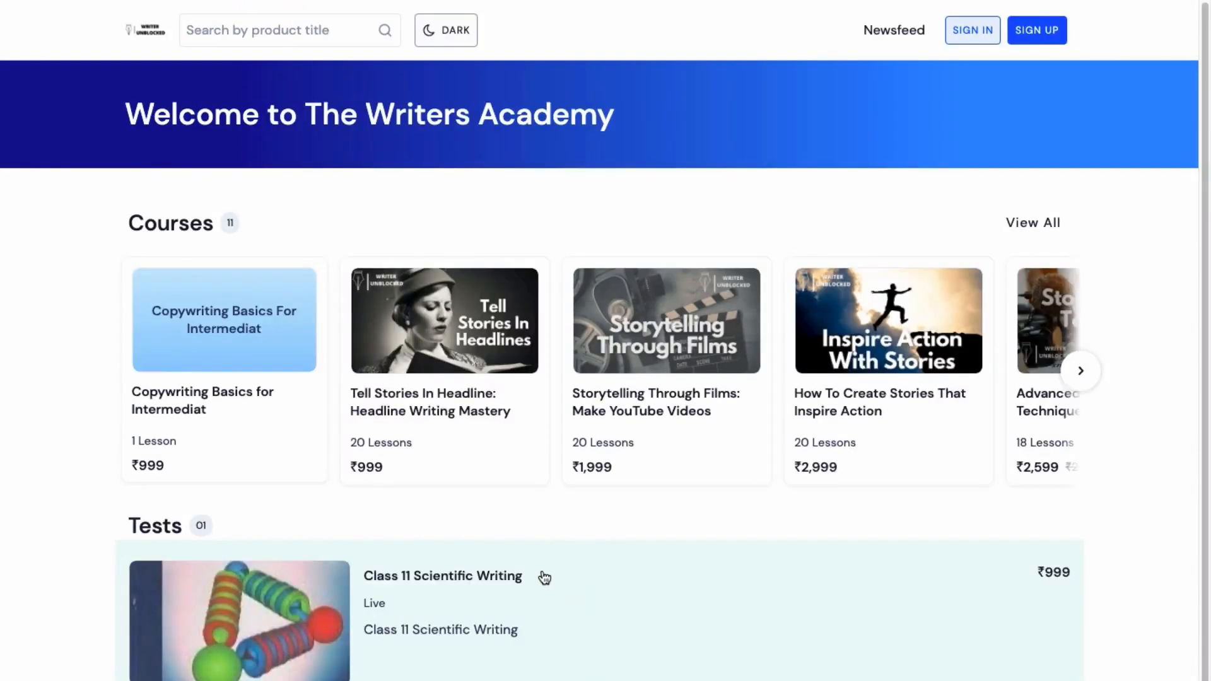
left_click(461, 405)
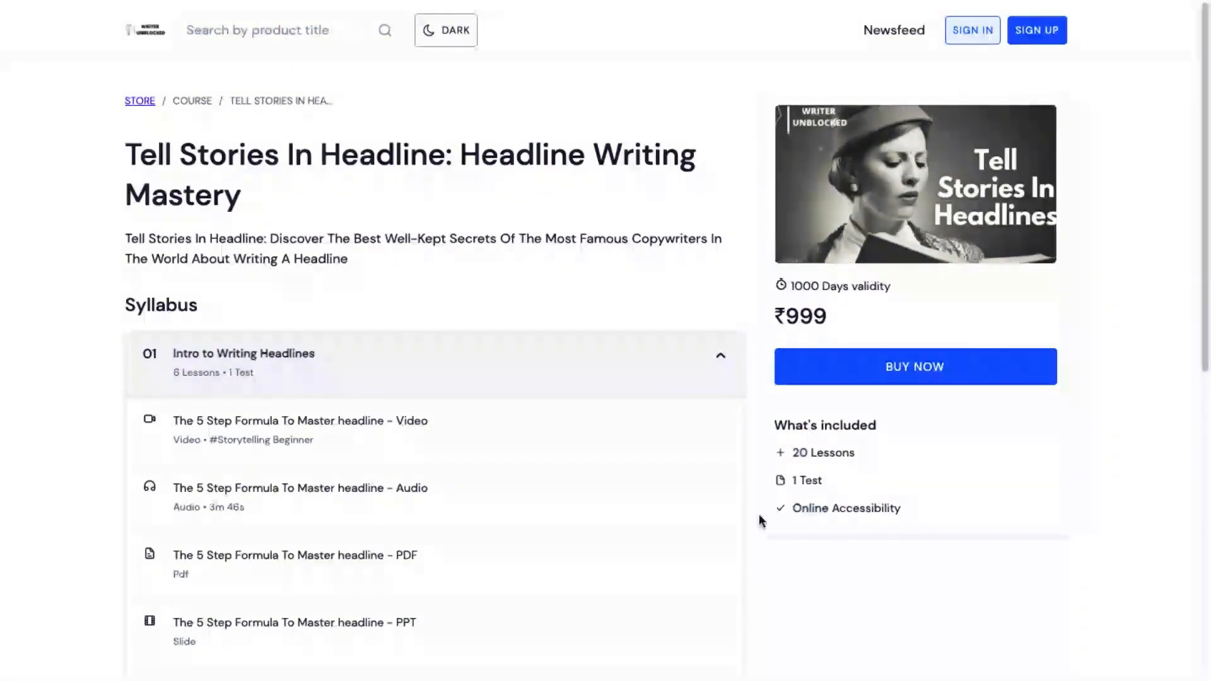
Step: Review the course page's syllabus, complete the ₹999 HDFC netbanking payment and start learning the purchased course
scroll(759, 515, "down", 1)
scroll(759, 516, "down", 4)
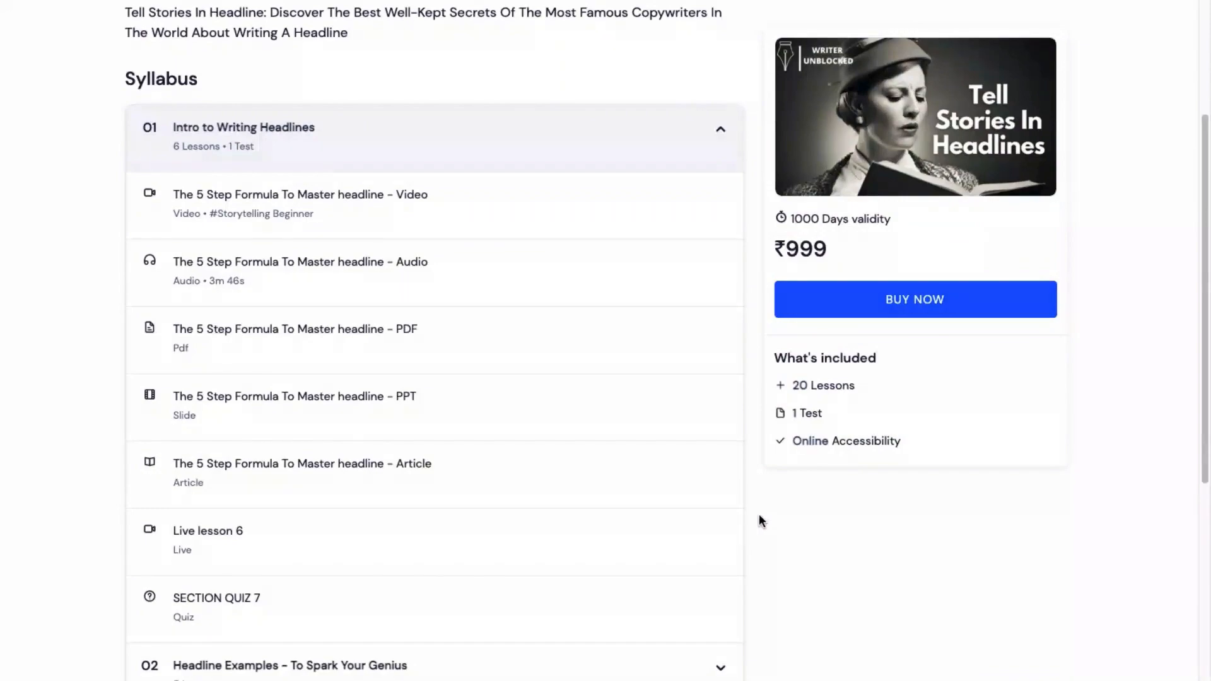
scroll(760, 519, "down", 3)
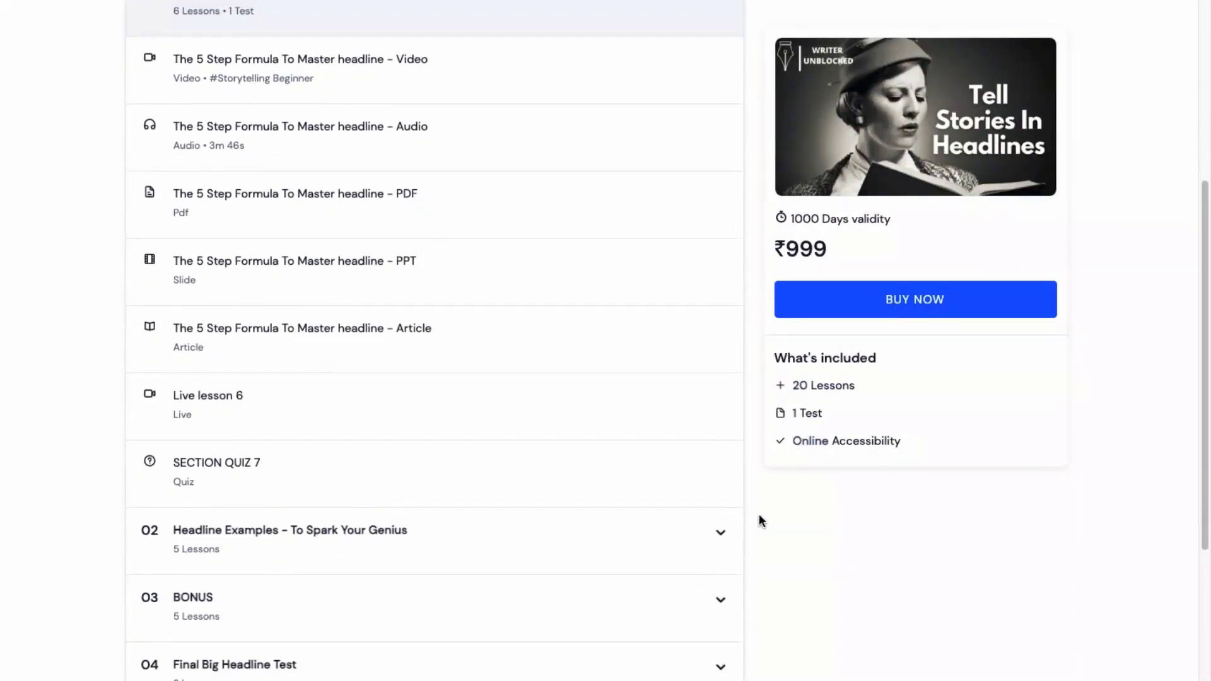
scroll(760, 519, "up", 8)
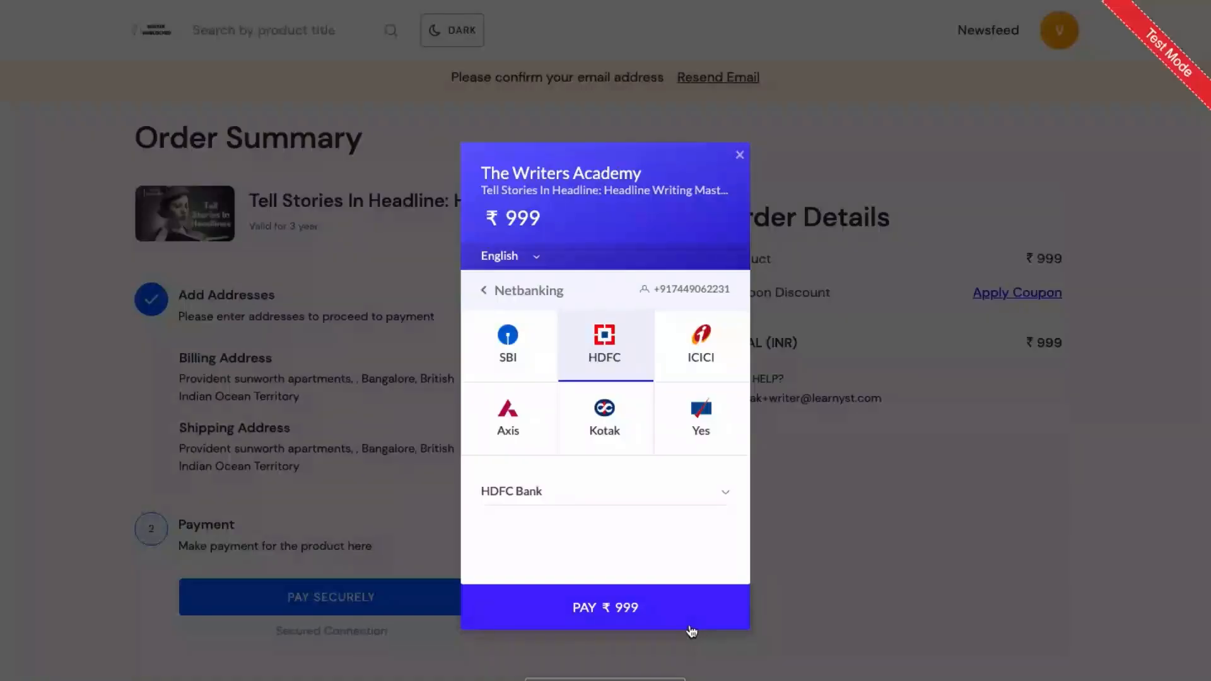
left_click(684, 623)
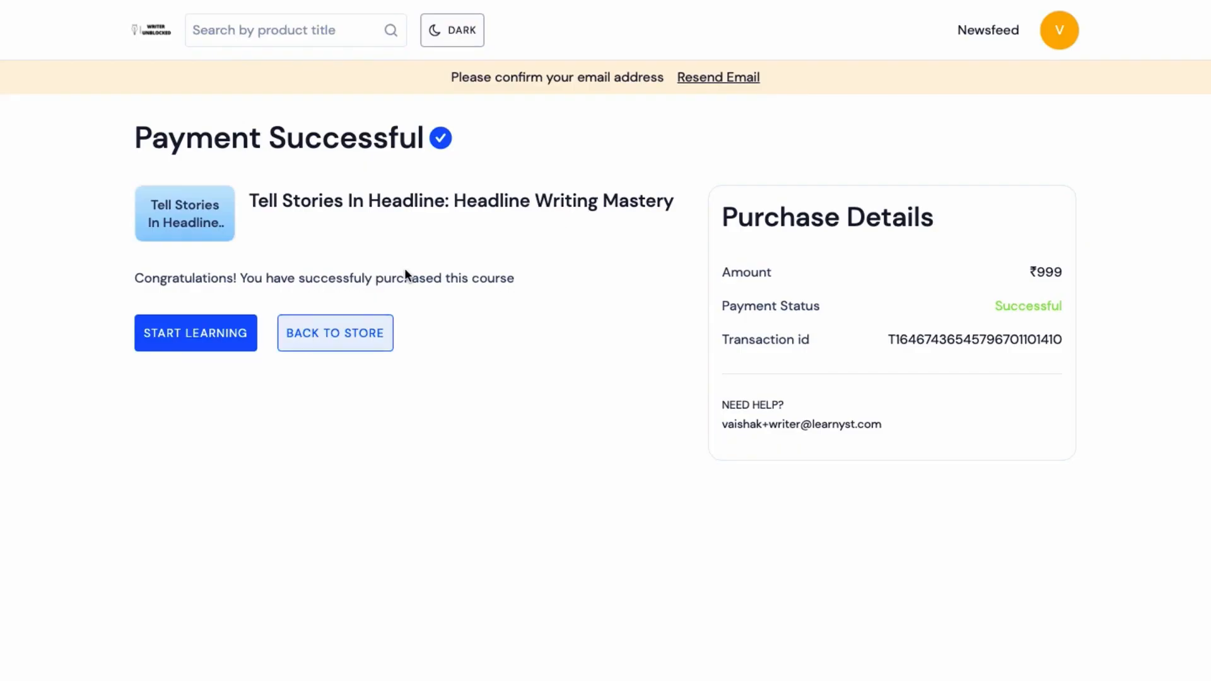
left_click(203, 346)
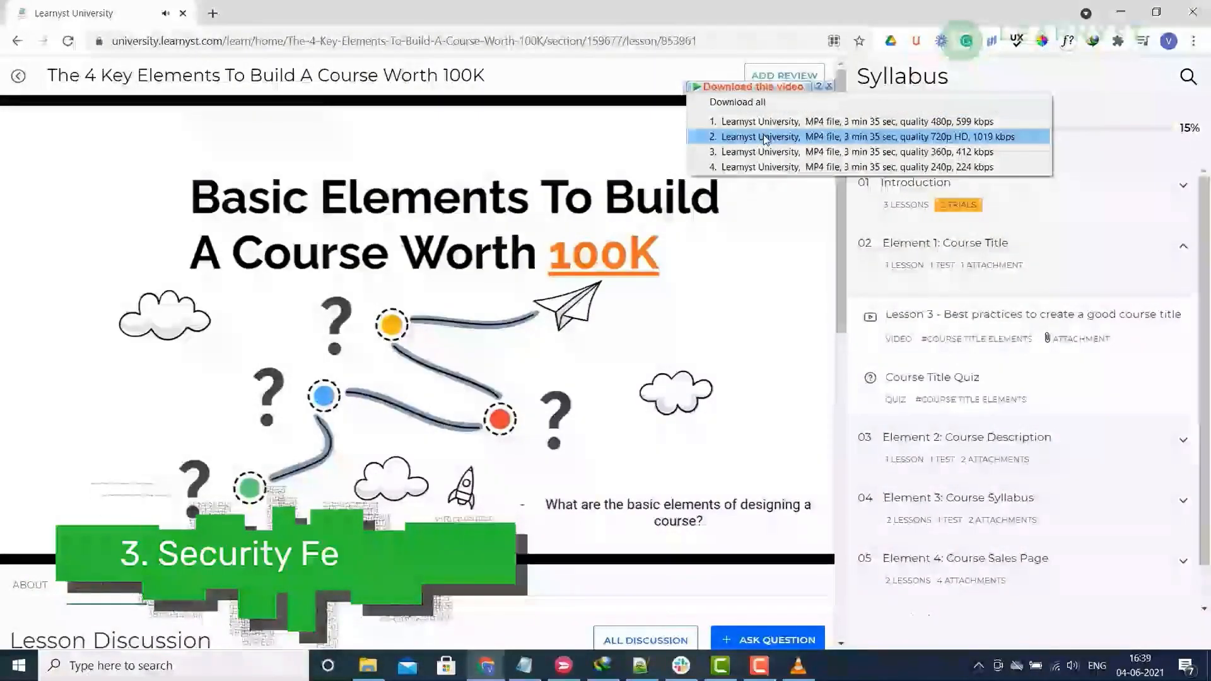
Step: Try to download the lesson video as a 720p HD MP4 file, then play the calculating RATE lesson video
left_click(764, 138)
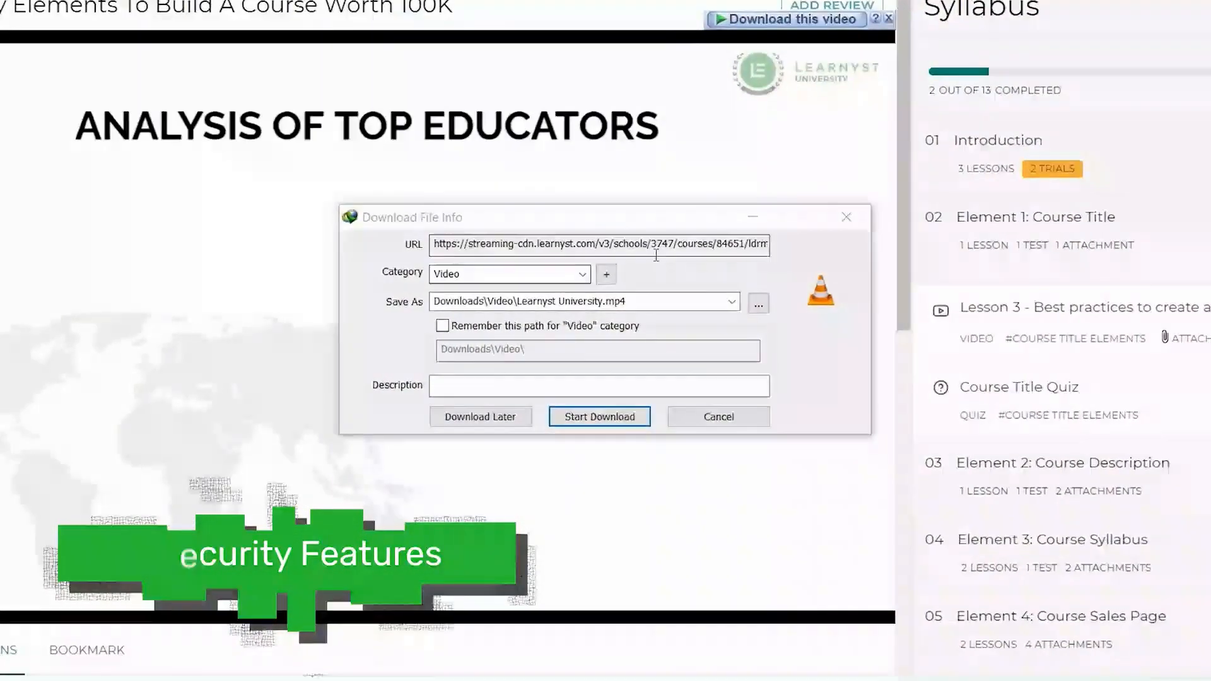
left_click(599, 416)
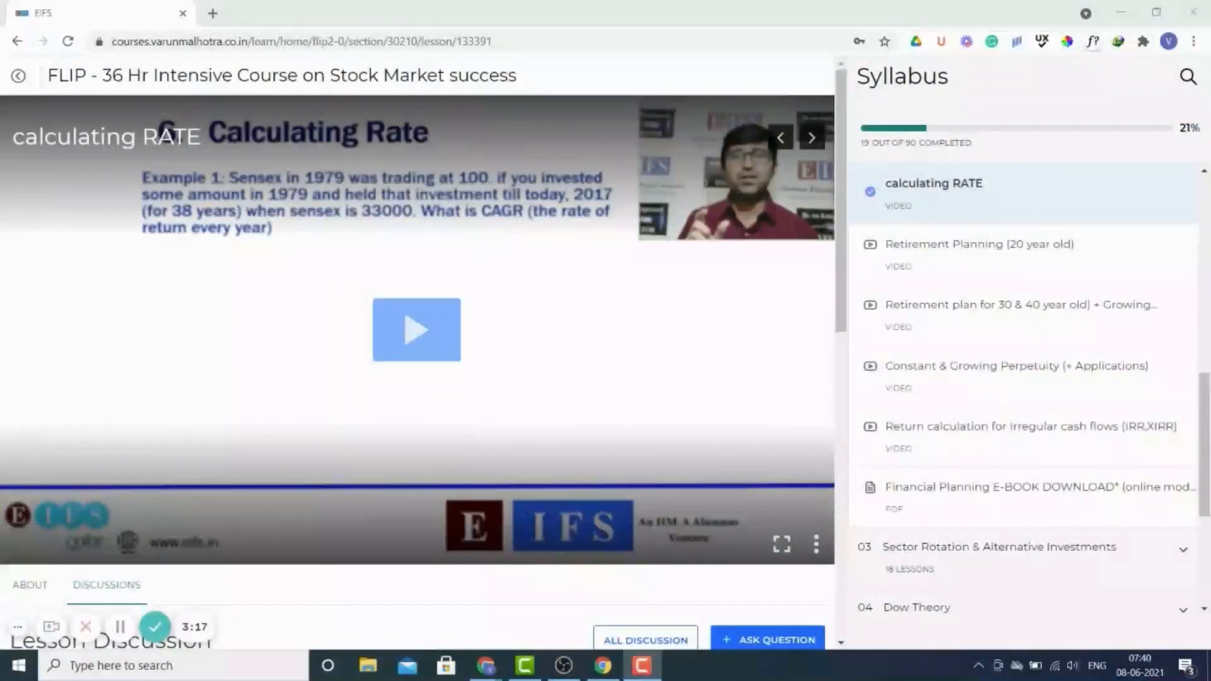
left_click(411, 352)
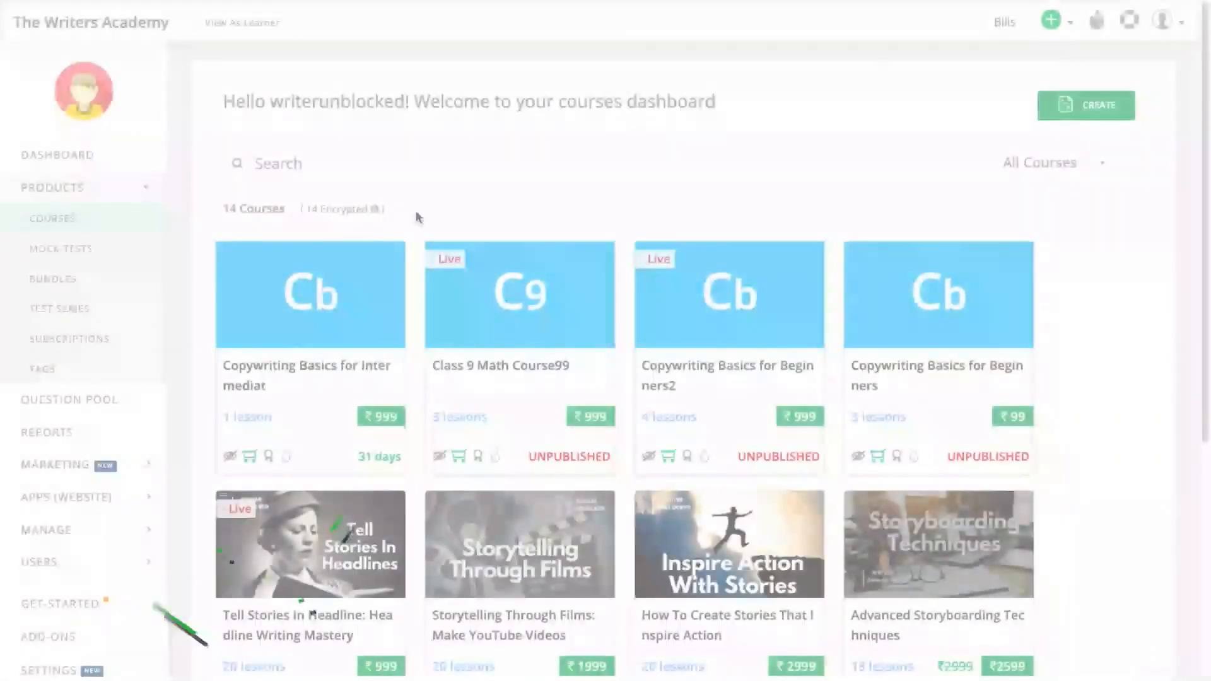
Step: Start a new mock test from the mock-tests dashboard and title it GRE Exam Template
left_click(106, 249)
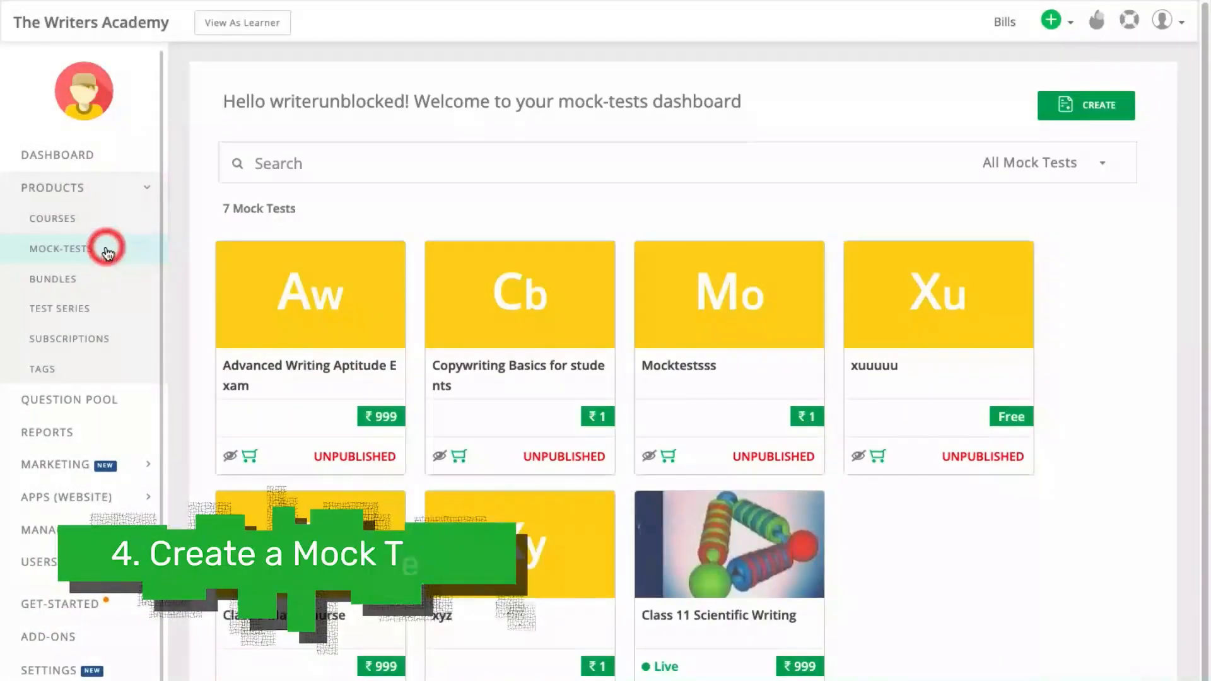
left_click(1101, 109)
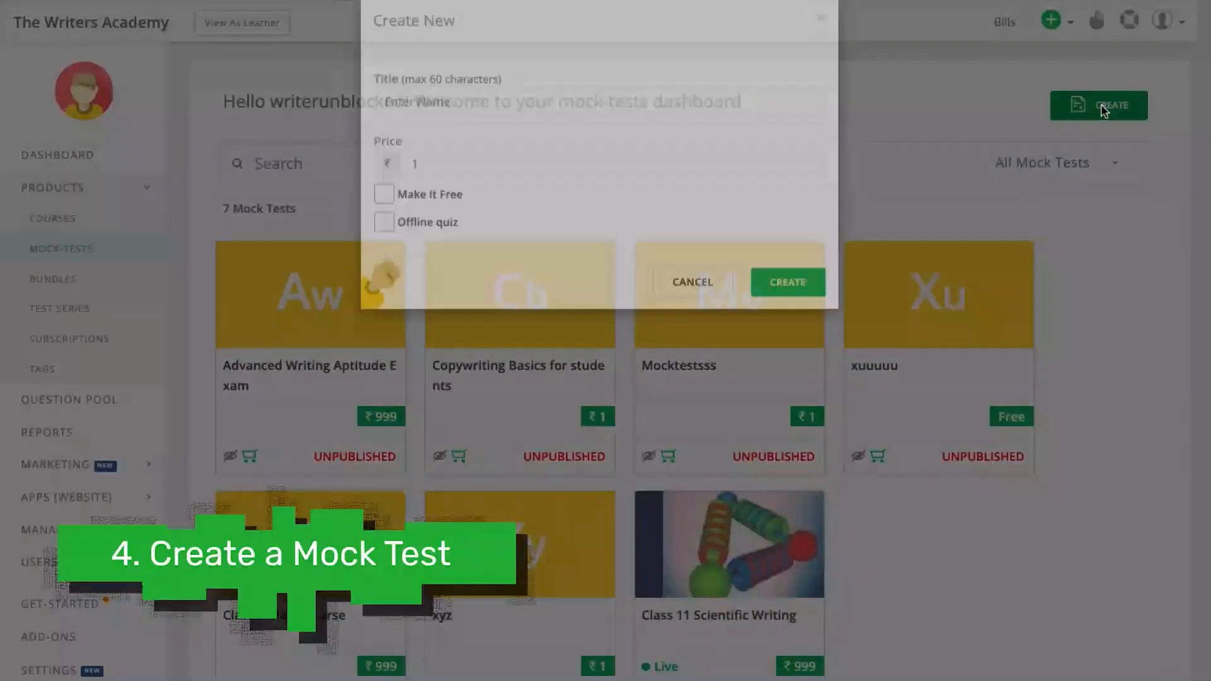
left_click(581, 151)
type("GRE Exam Template")
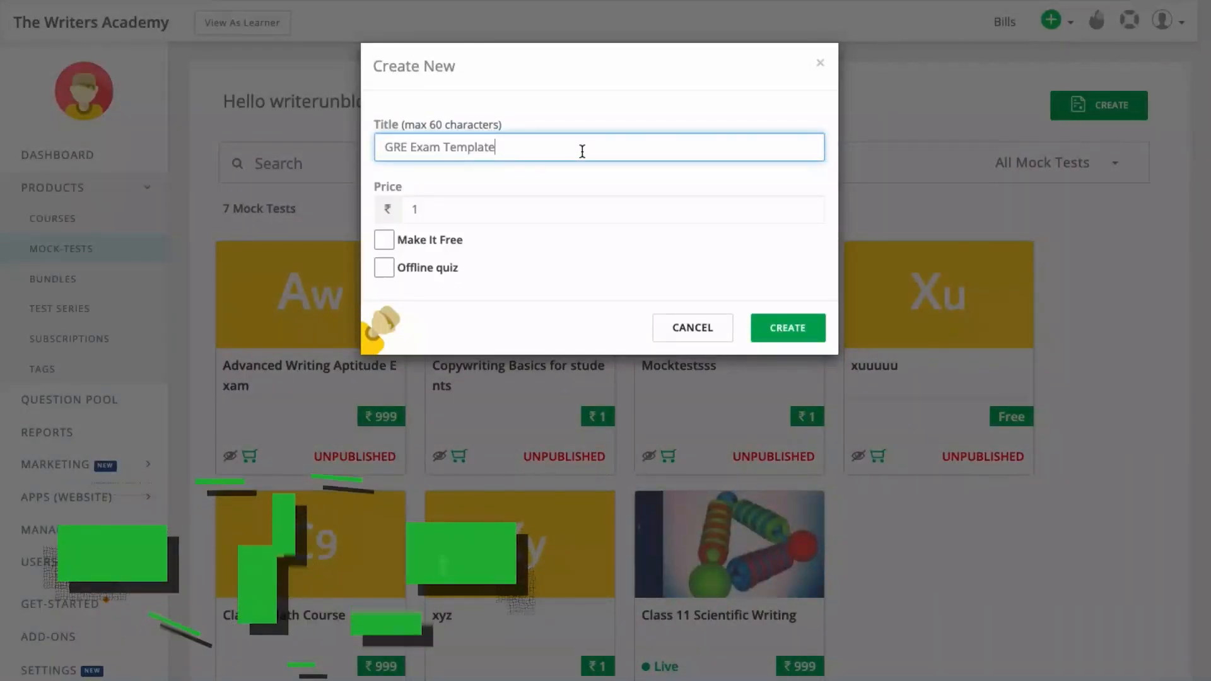
Step: Set the mock test's price to ₹999 and create it with the General quiz template
left_click(451, 211)
key("BackSpace")
type("999")
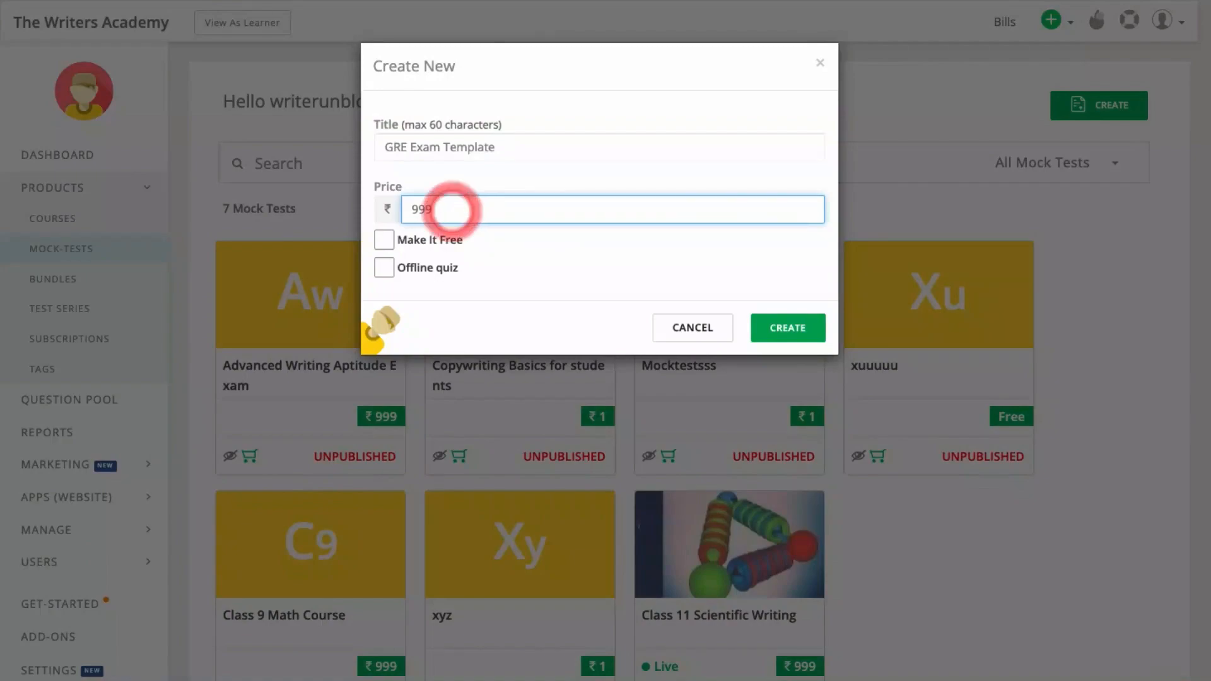
left_click(780, 327)
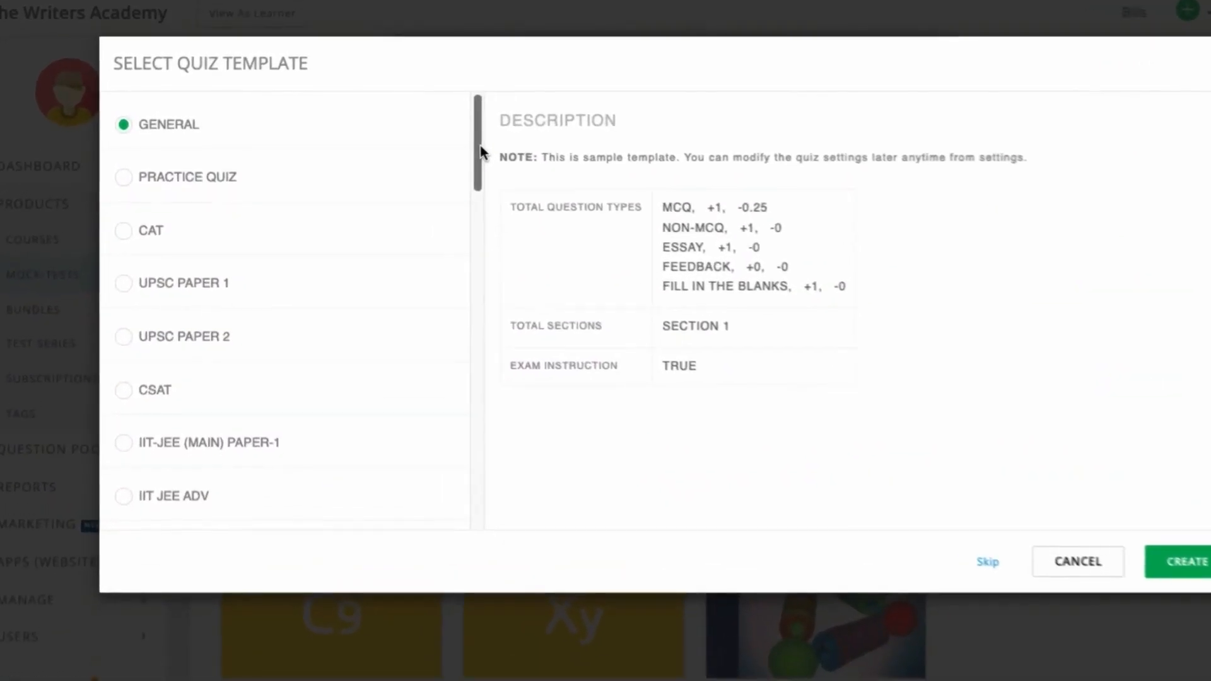
left_click_drag(543, 162, 521, 134)
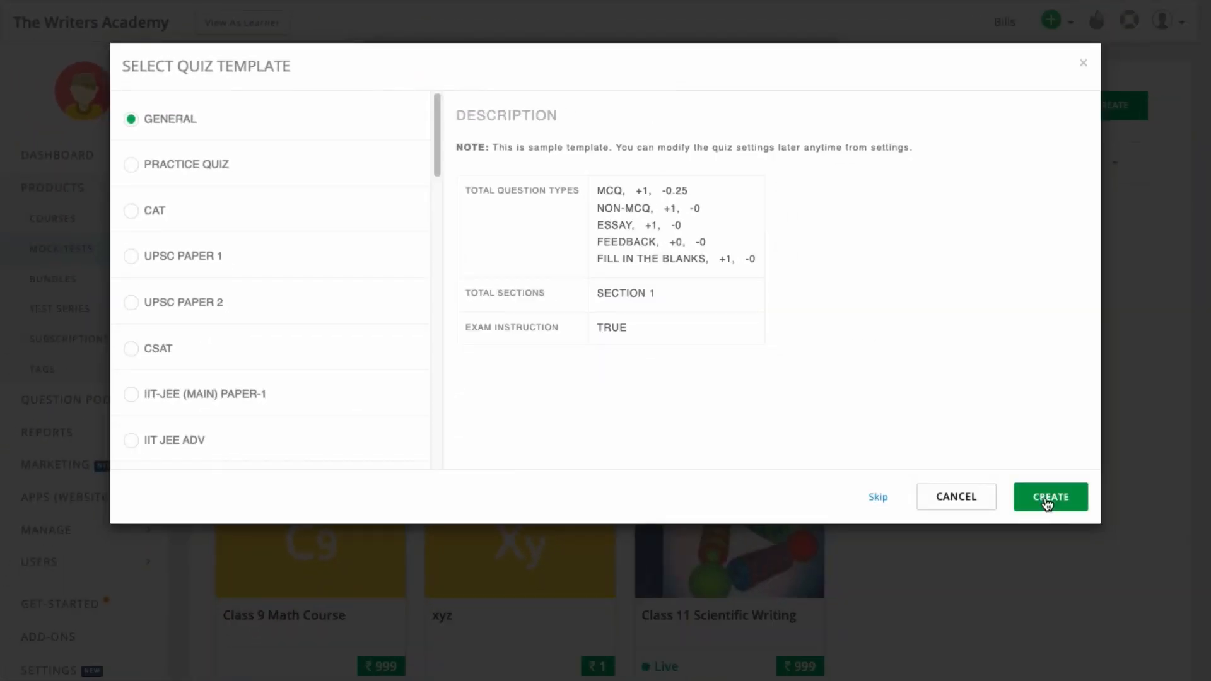
left_click(1049, 494)
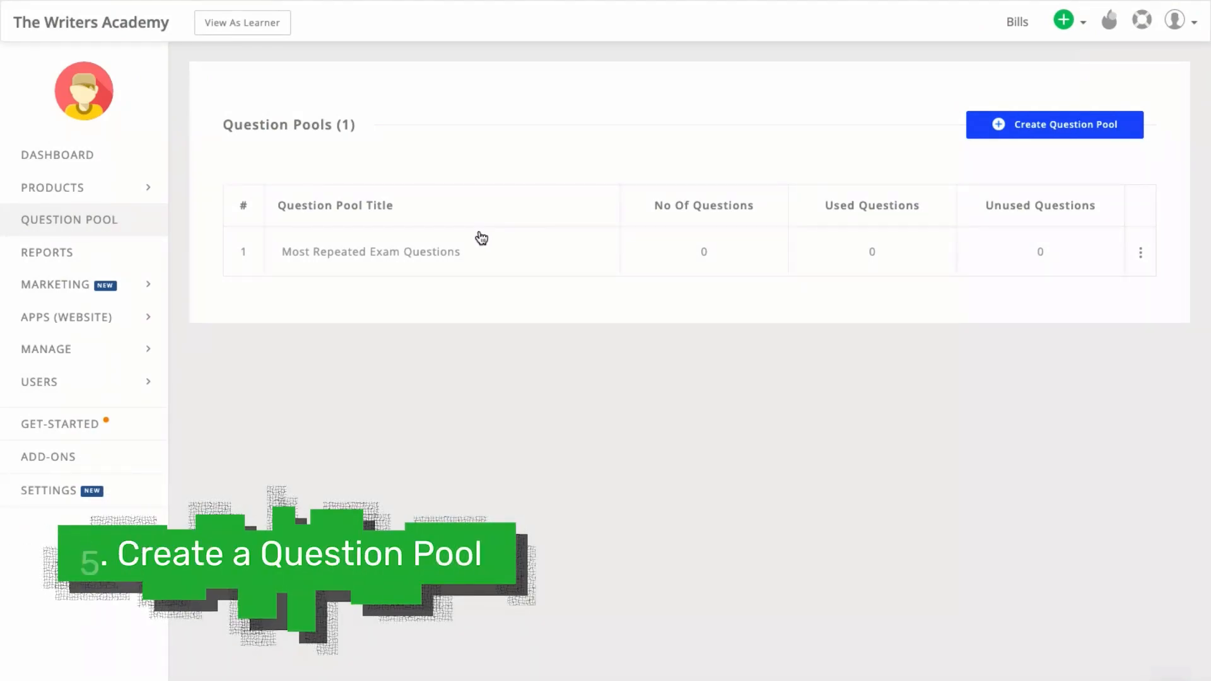
Step: Open the Most Repeated Exam Questions pool, choose Word import for its questions and download QuestionPoolImportTemplate-v3.docx
left_click(407, 264)
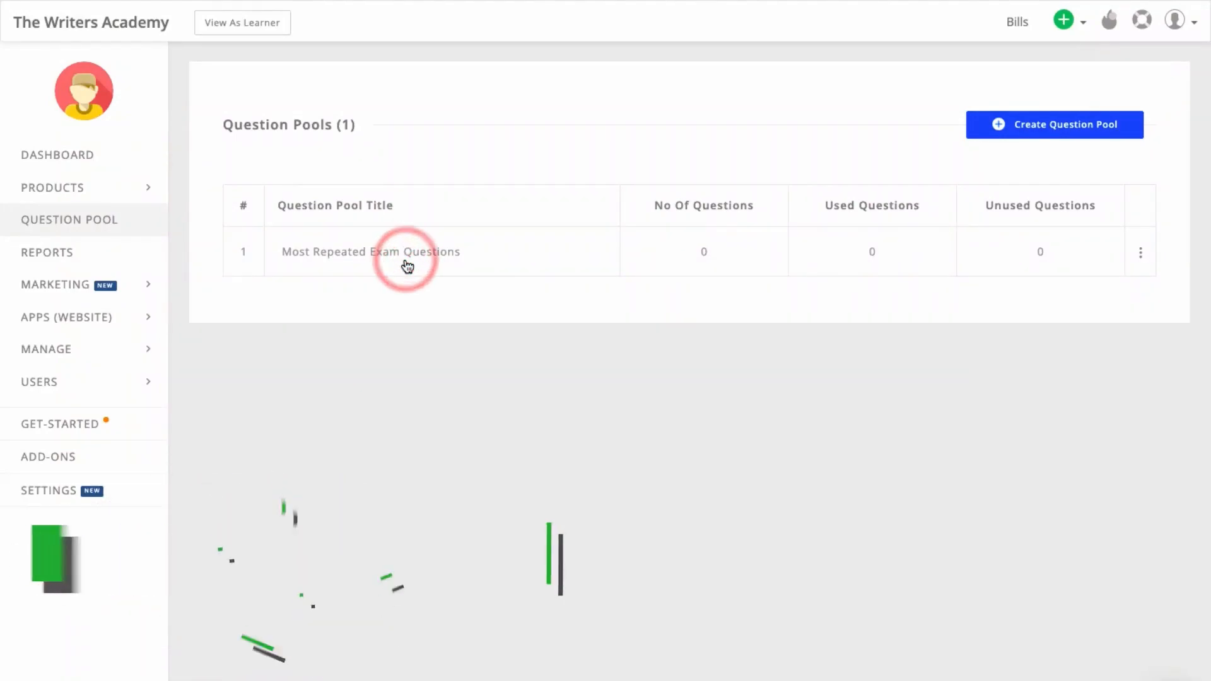
left_click(864, 276)
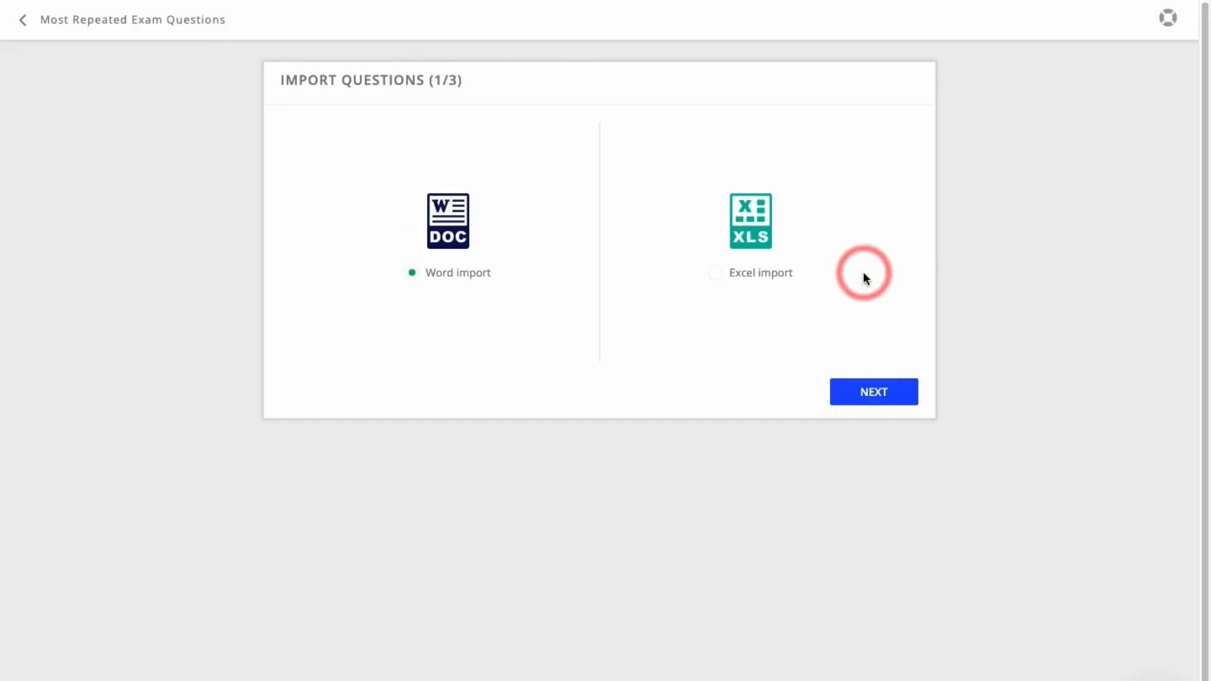
left_click(867, 392)
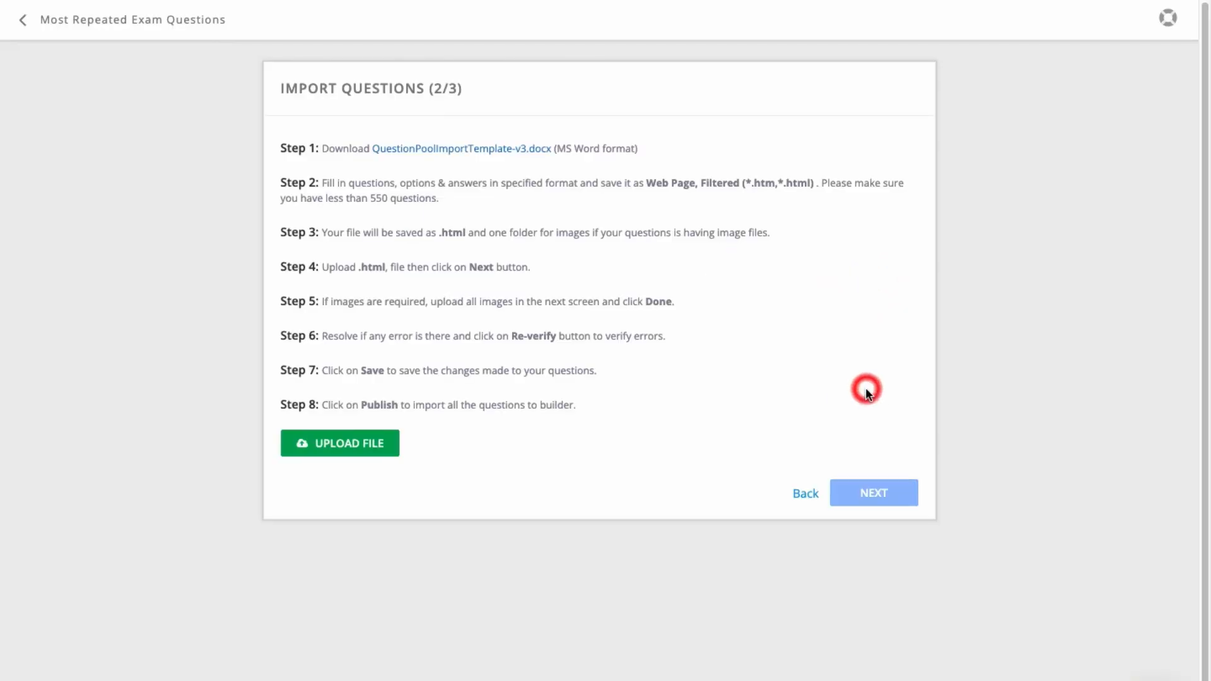
left_click(453, 146)
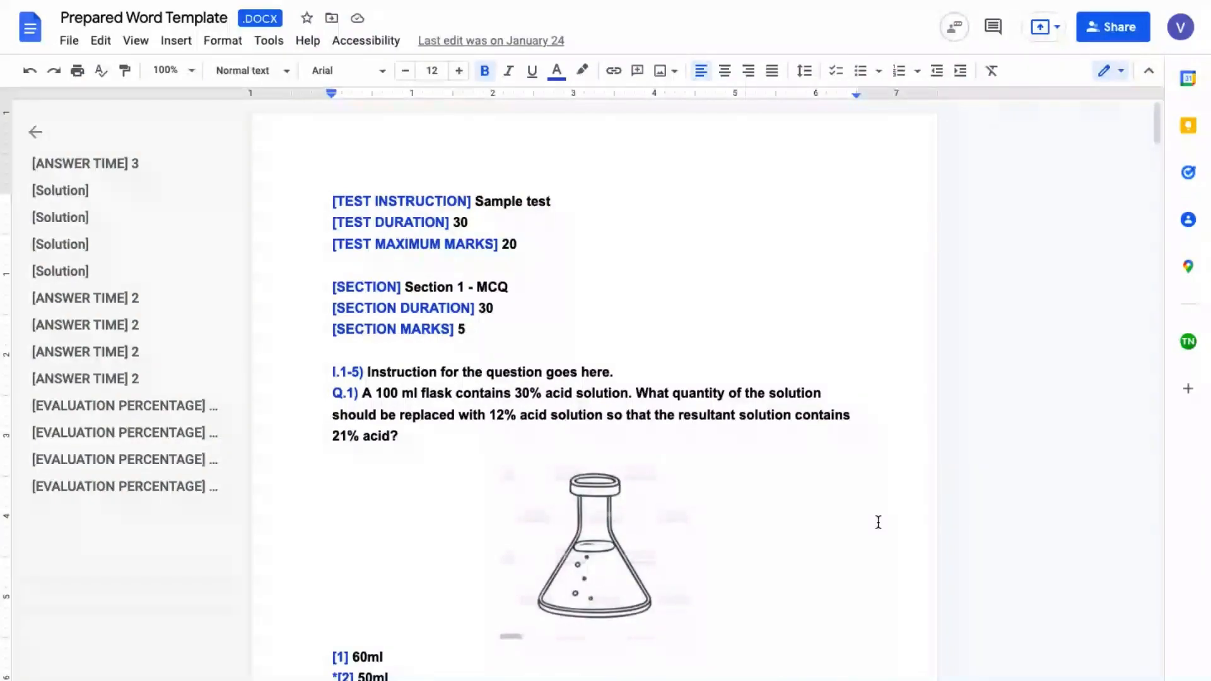
Step: Examine the Prepared Word Template document for how questions, options, marks, tags, question types and solutions are formatted
scroll(878, 523, "down", 10)
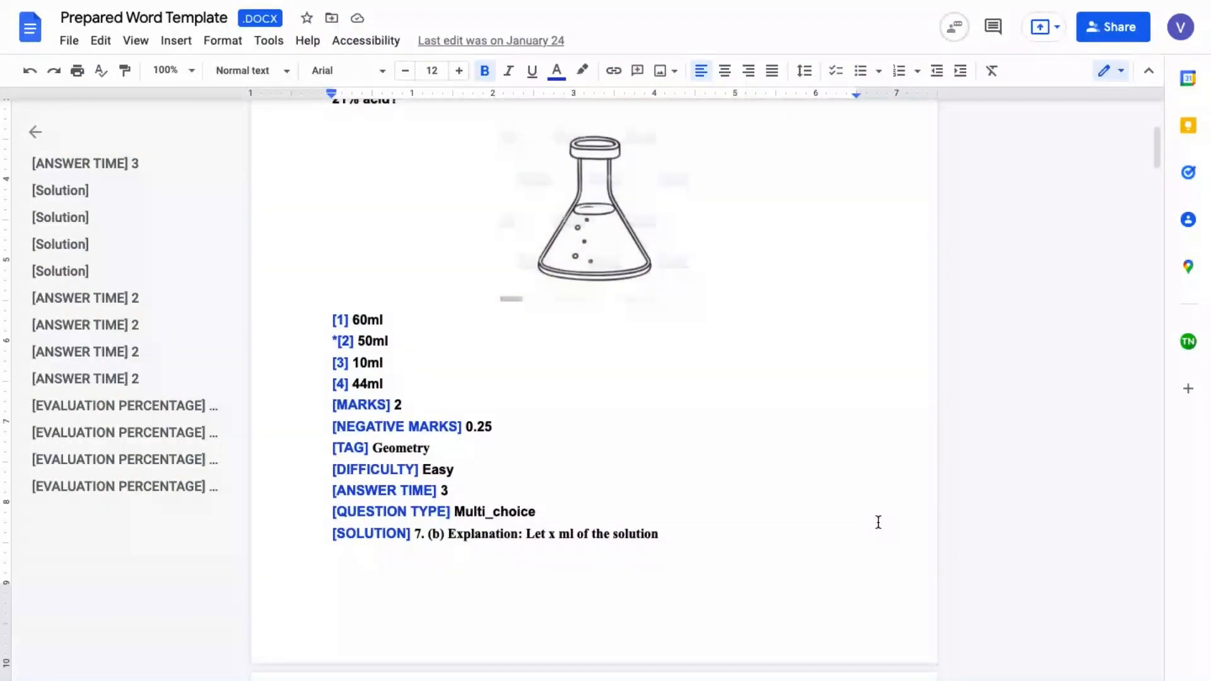
scroll(878, 523, "down", 10)
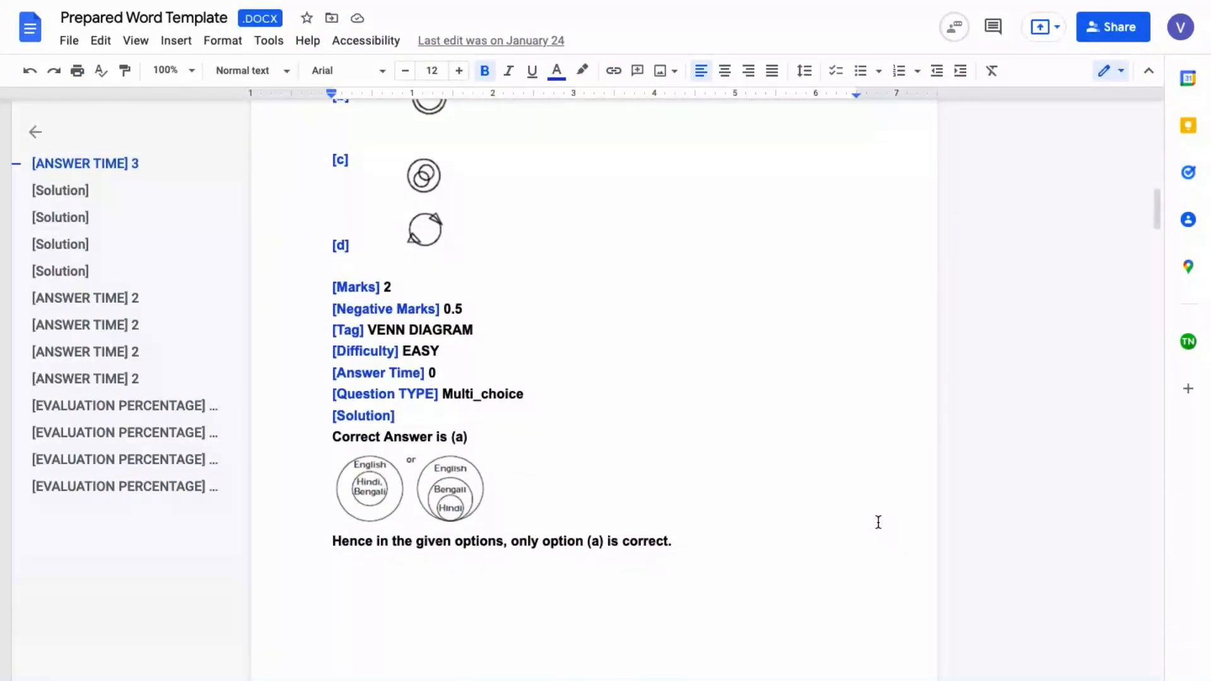
scroll(878, 522, "down", 5)
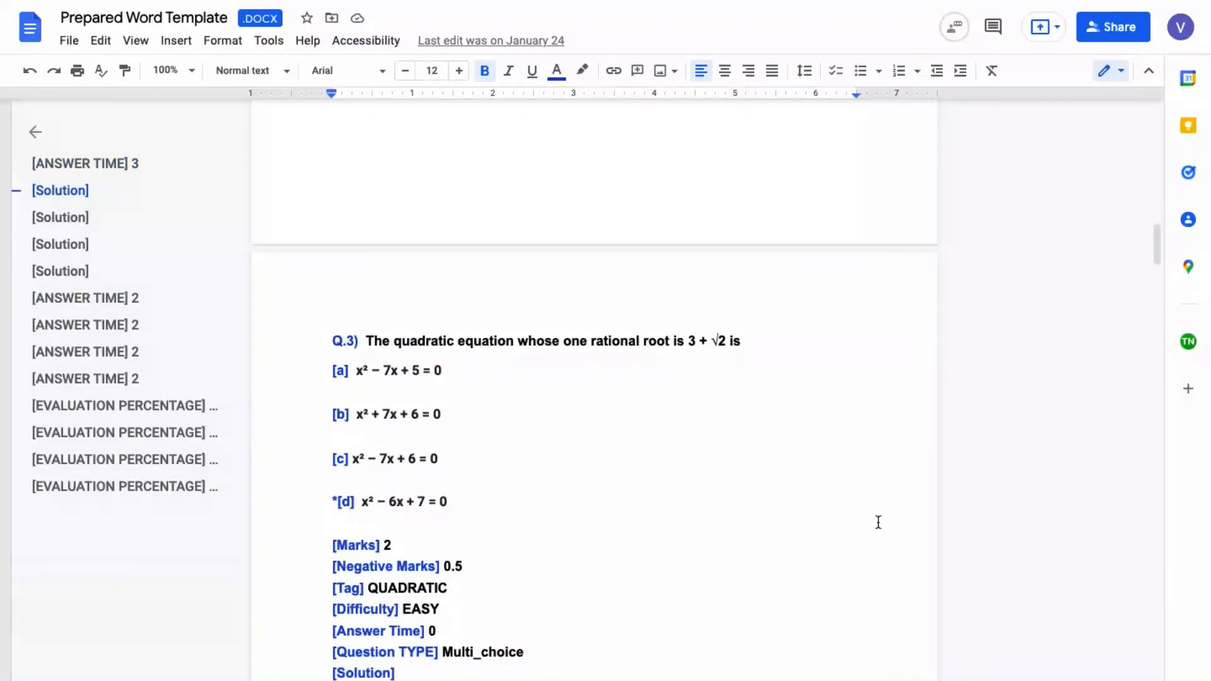
scroll(878, 522, "down", 4)
scroll(879, 523, "down", 9)
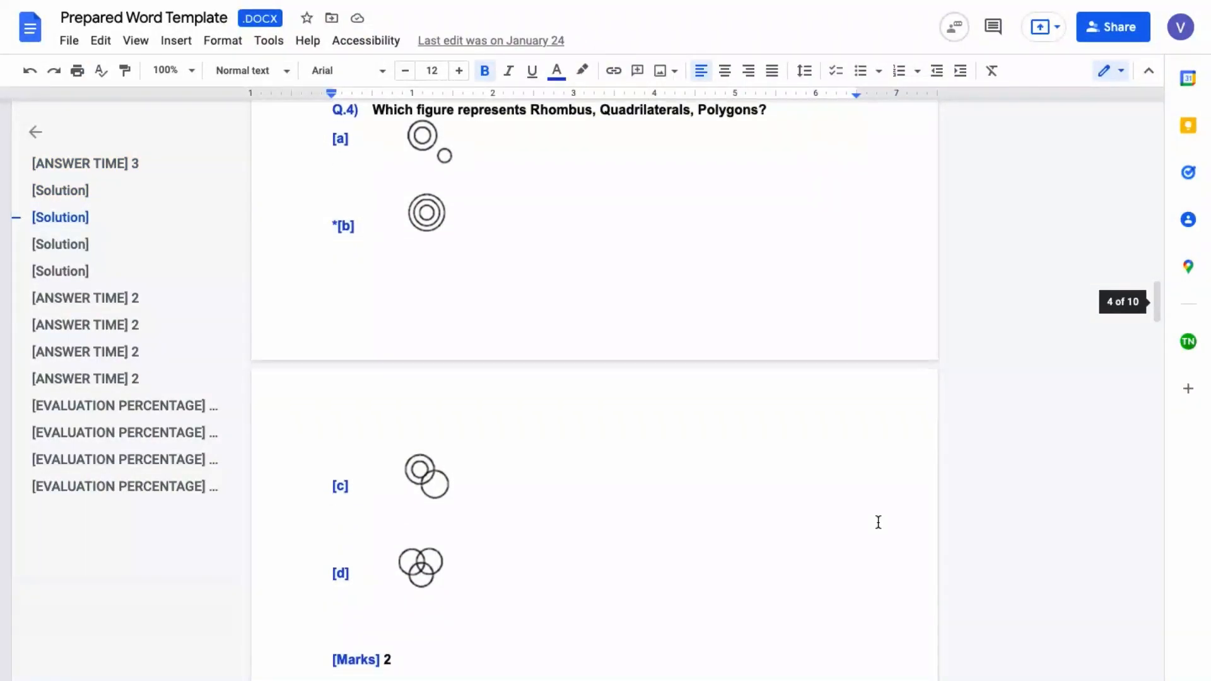
scroll(879, 522, "down", 5)
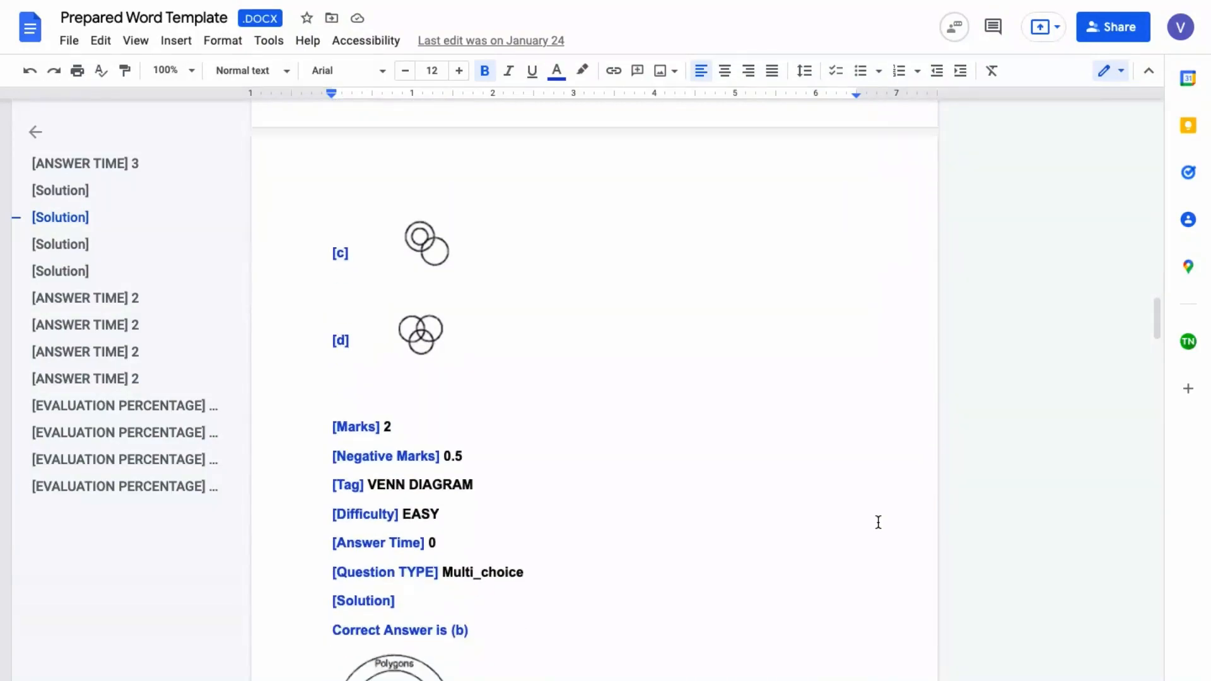
scroll(878, 523, "down", 12)
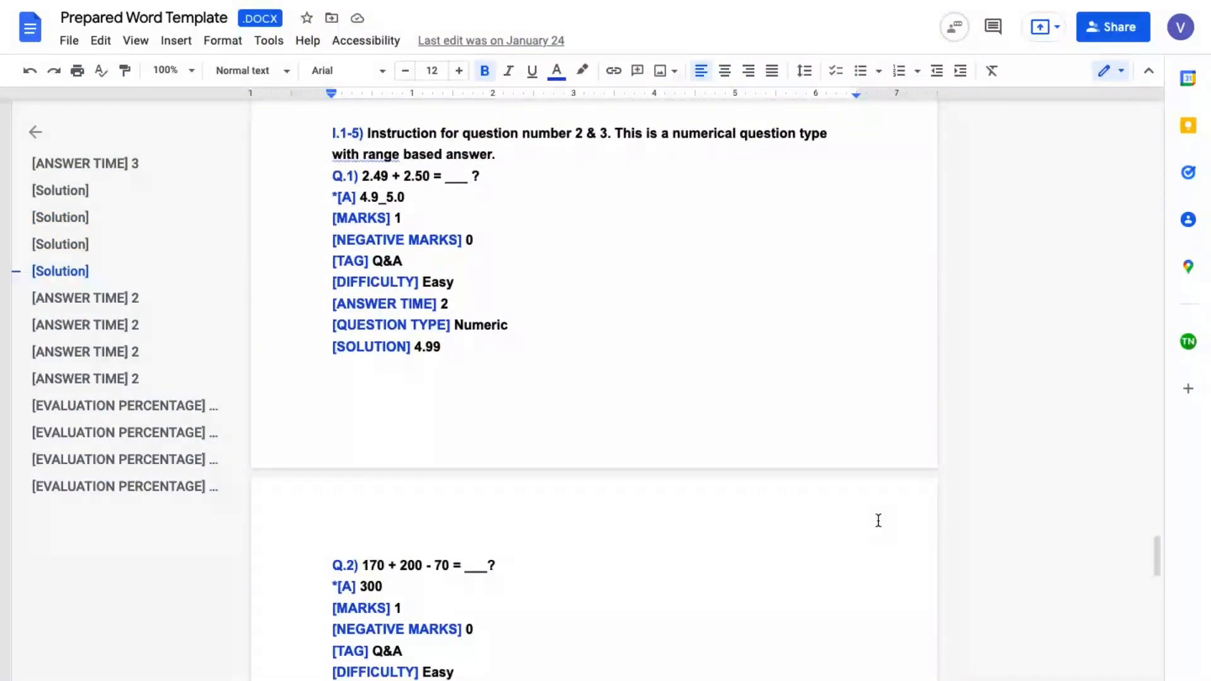
scroll(878, 521, "down", 15)
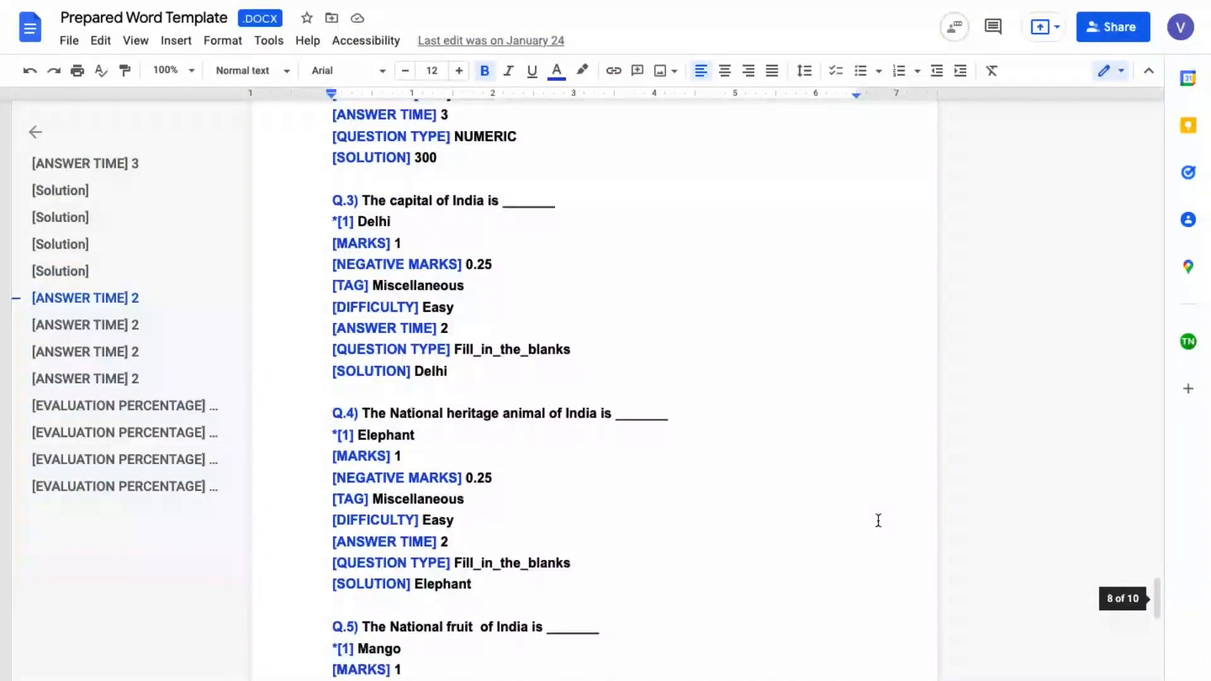
scroll(879, 521, "down", 8)
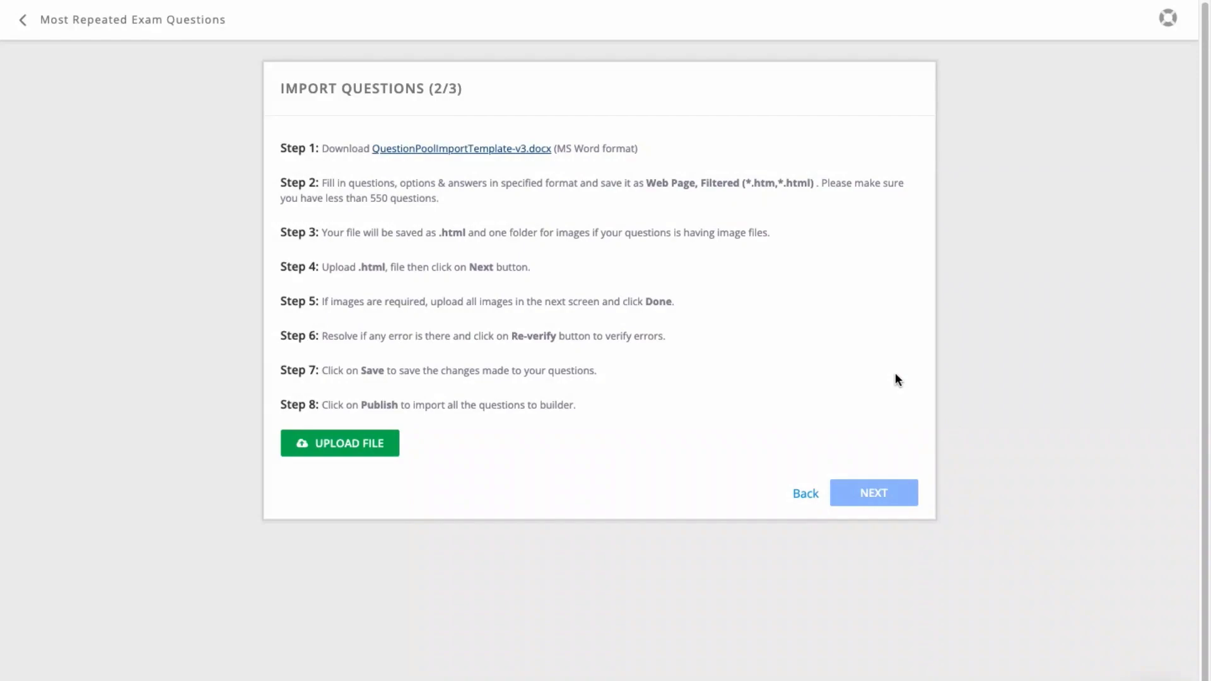
Step: Upload Prepared Word Template.htm to the question import and publish its questions to the Most Repeated Exam Questions pool
left_click(367, 446)
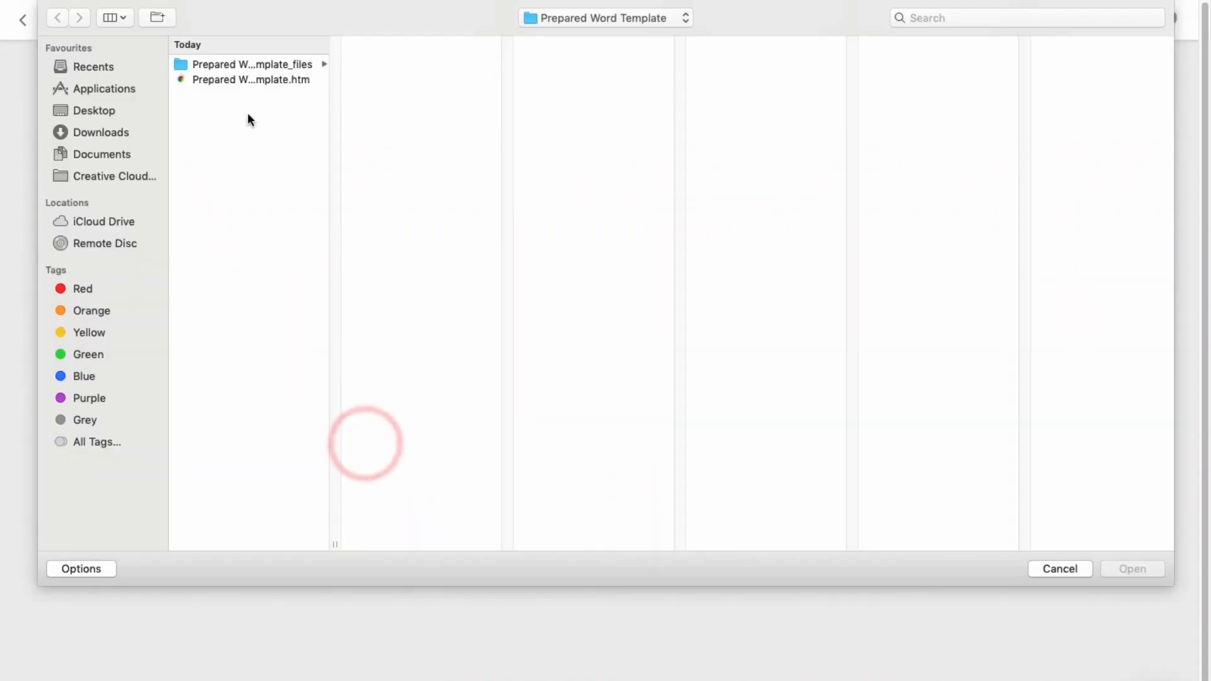
left_click(272, 80)
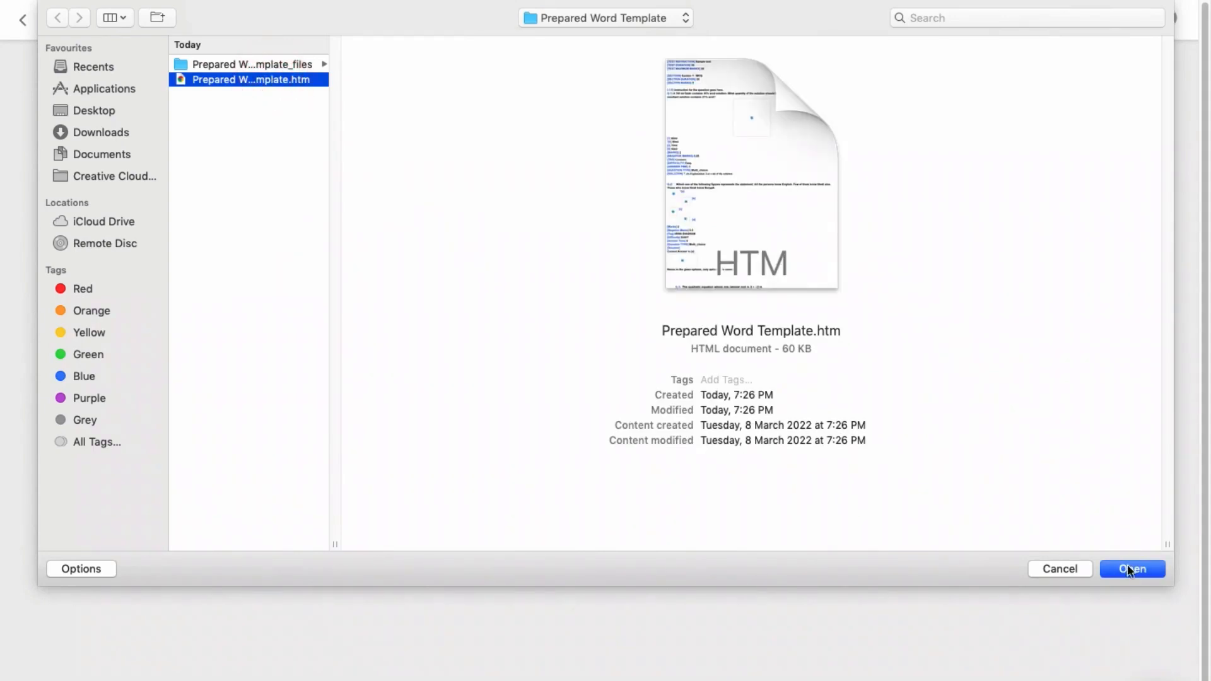
left_click(1129, 571)
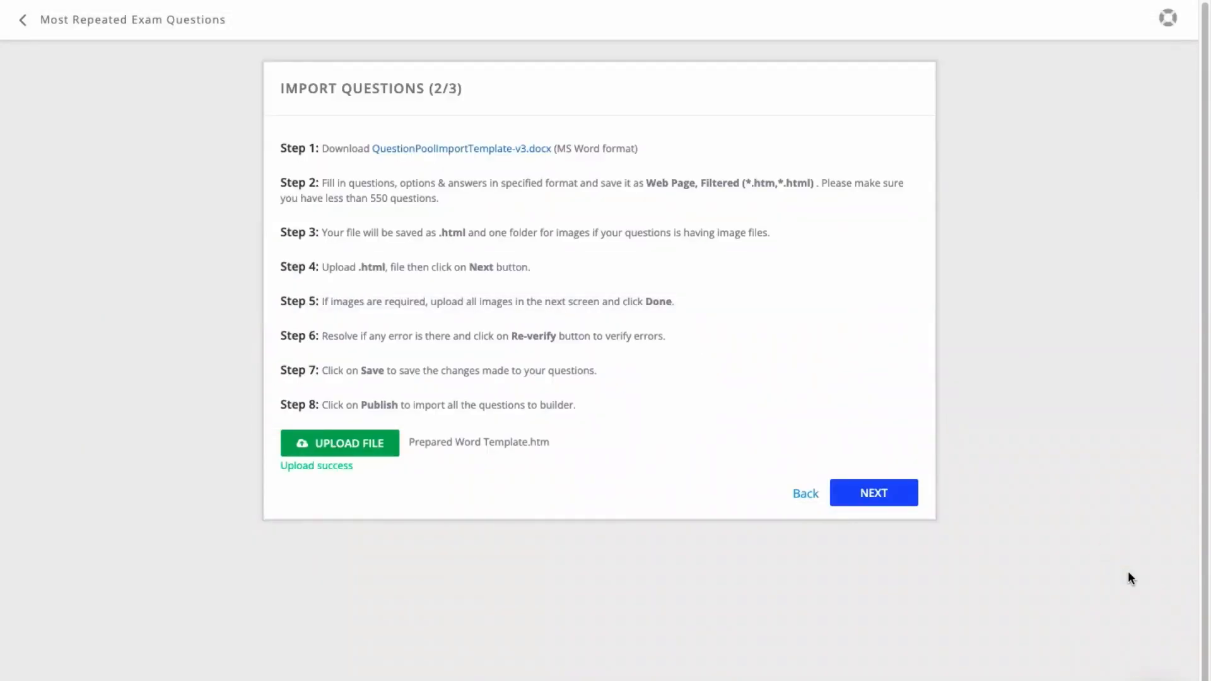
left_click(873, 498)
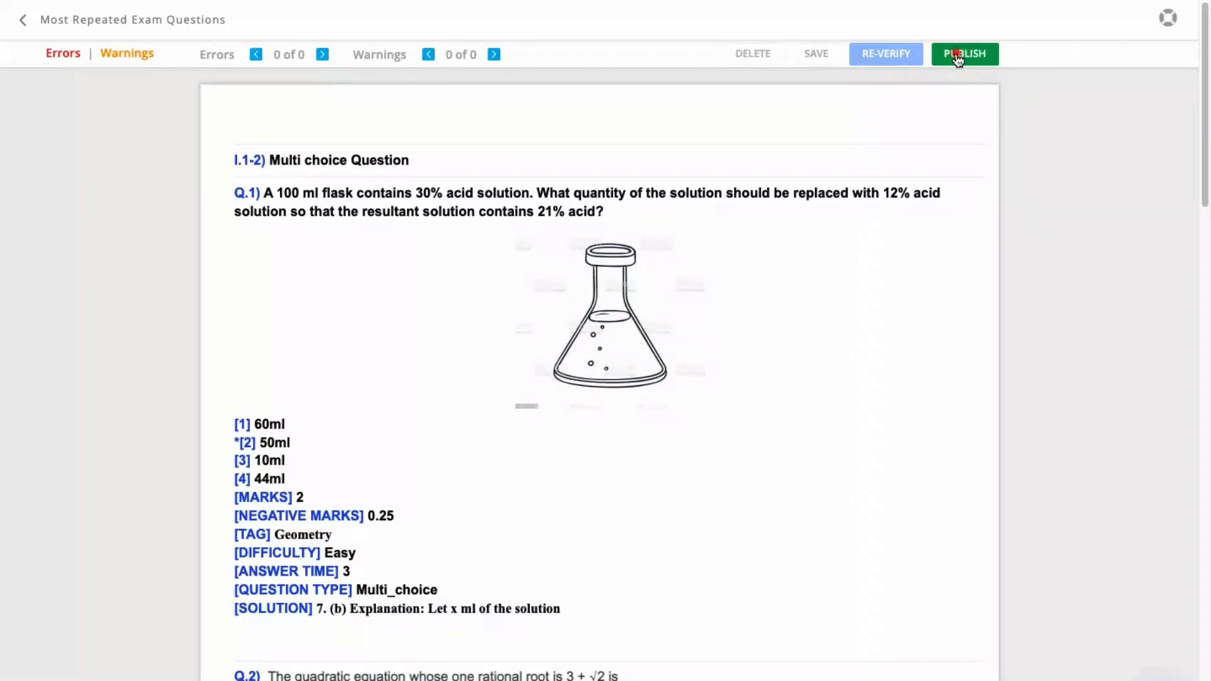
left_click(958, 56)
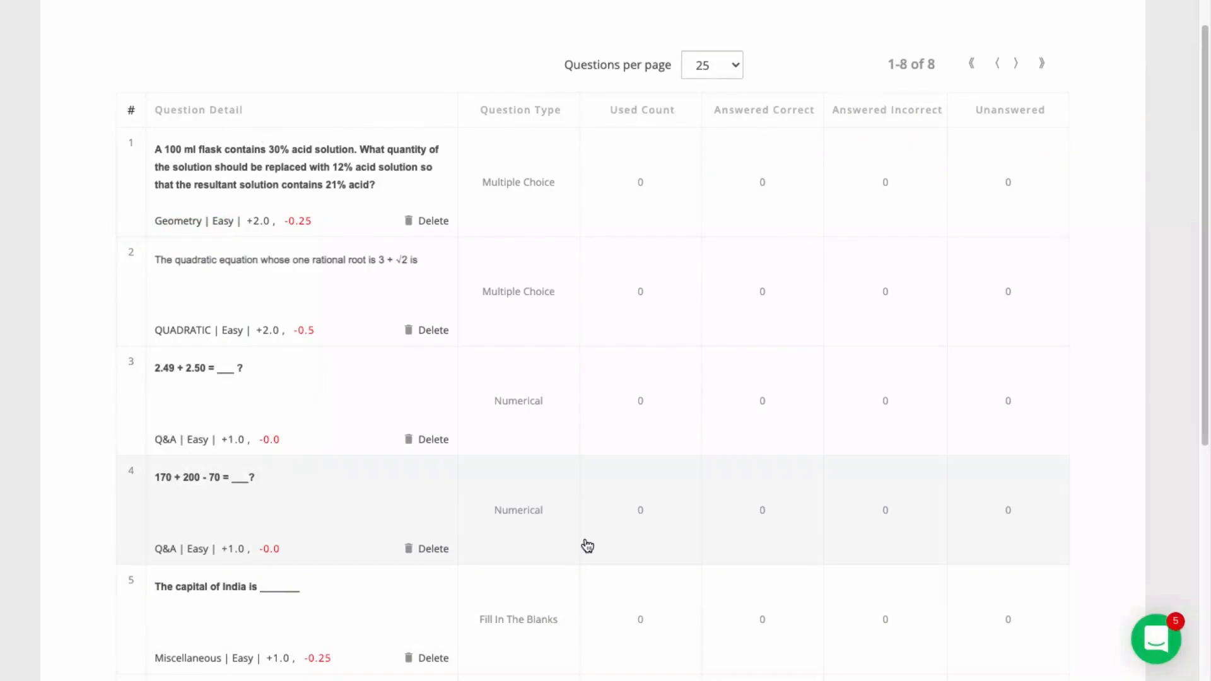
Step: Review the list of imported questions in the Most Repeated Exam Questions pool, including their types and marks
scroll(588, 546, "down", 2)
scroll(587, 547, "down", 5)
scroll(587, 547, "up", 1)
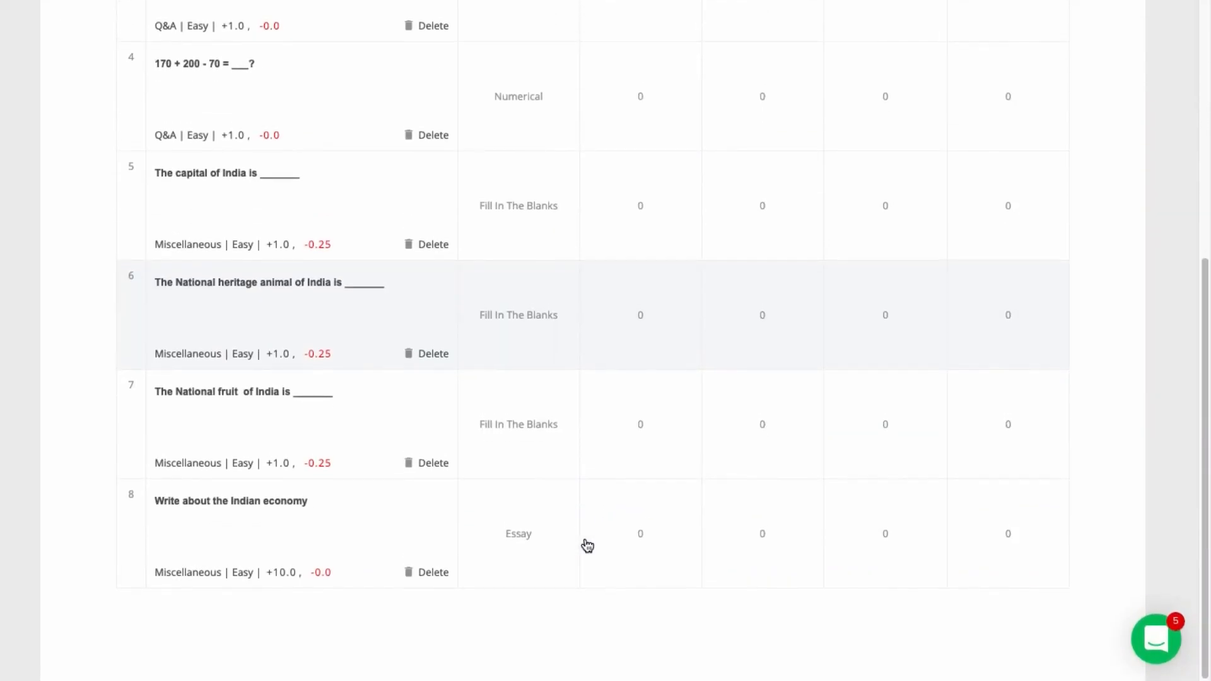
scroll(587, 546, "up", 10)
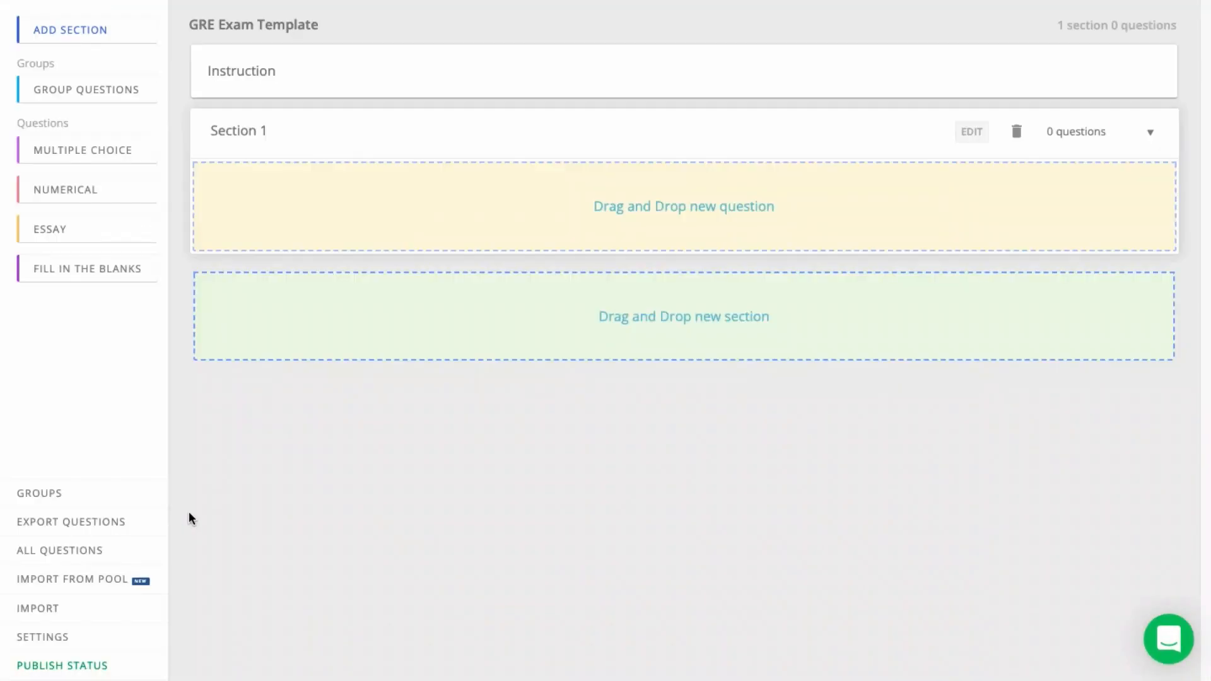
Step: Import all questions from the Most Repeated Exam Questions pool into Section 1 of the GRE Exam Template
left_click(113, 581)
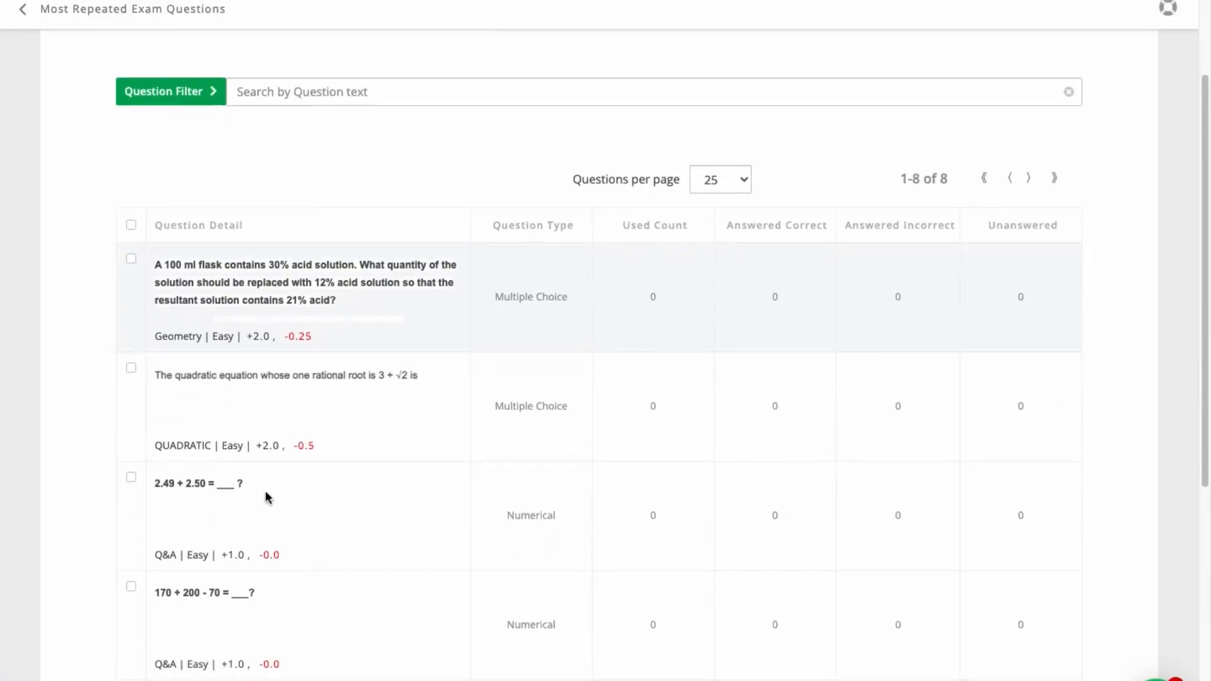
scroll(265, 496, "down", 5)
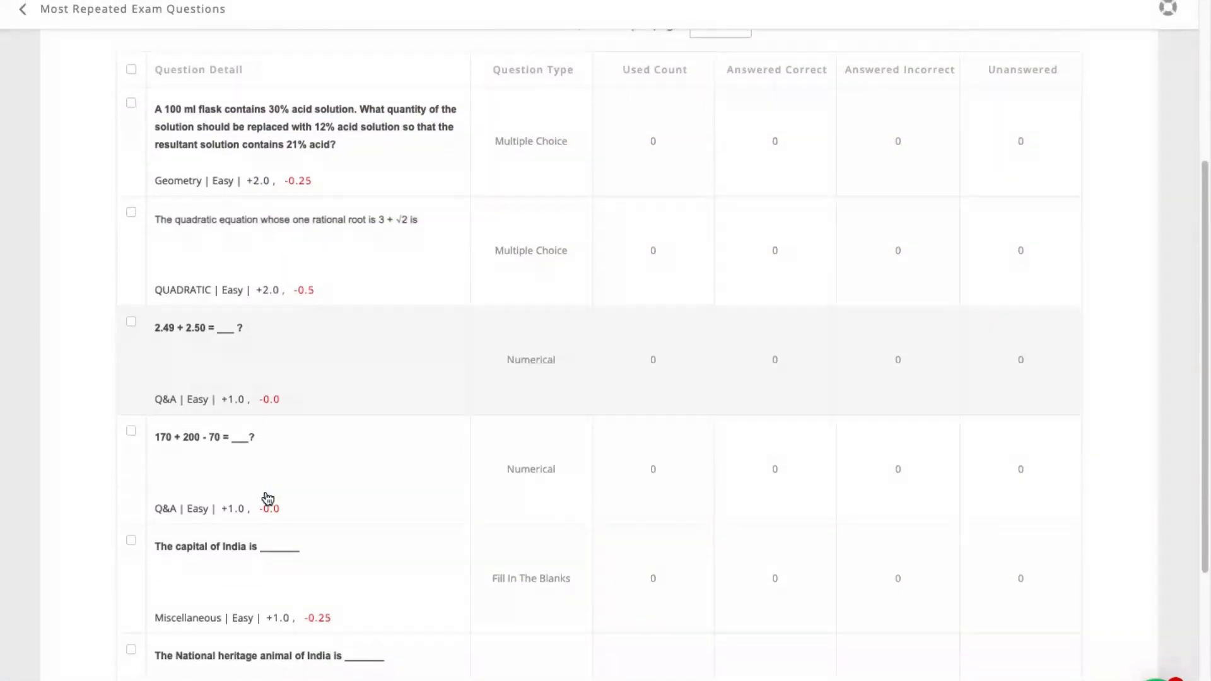
scroll(267, 498, "up", 6)
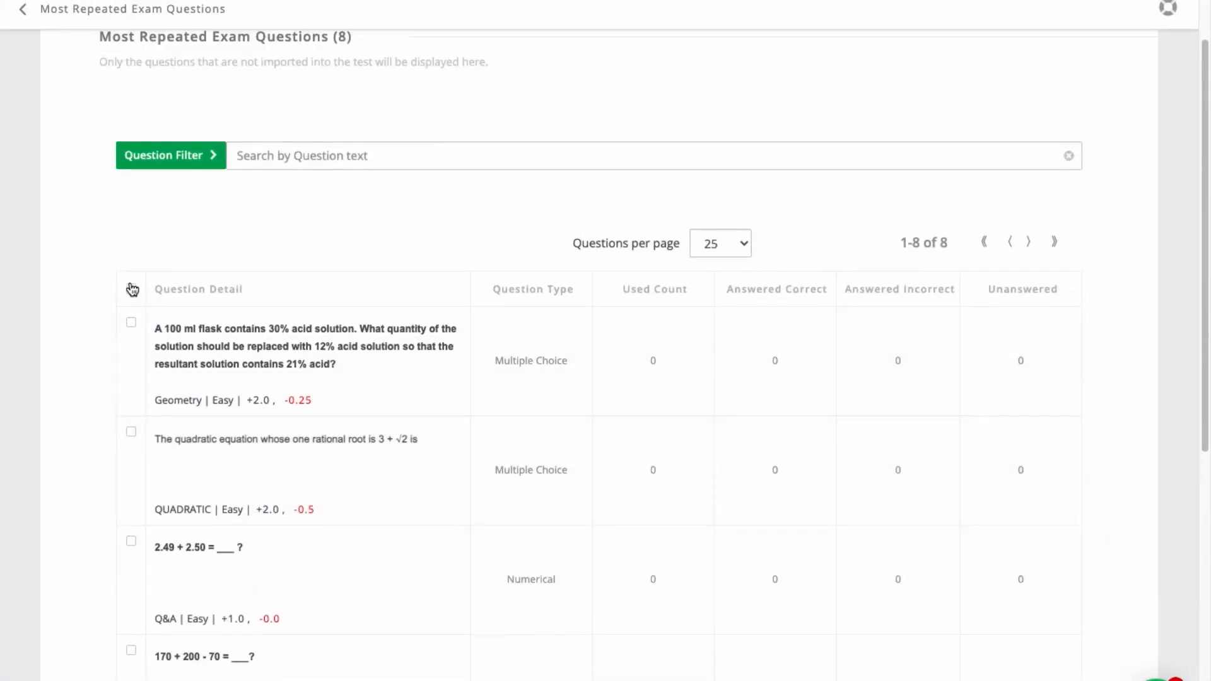
left_click(131, 289)
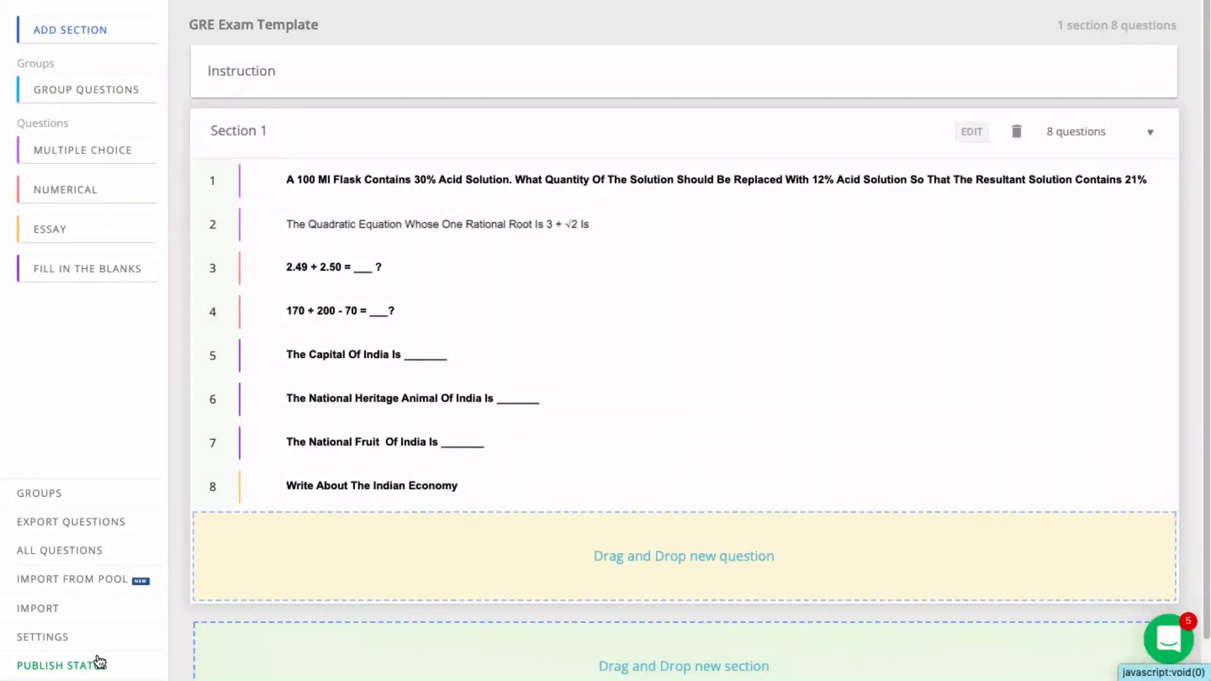
Step: Examine the quiz's publish state options, branding fields, and pricing and expiry settings
left_click(82, 666)
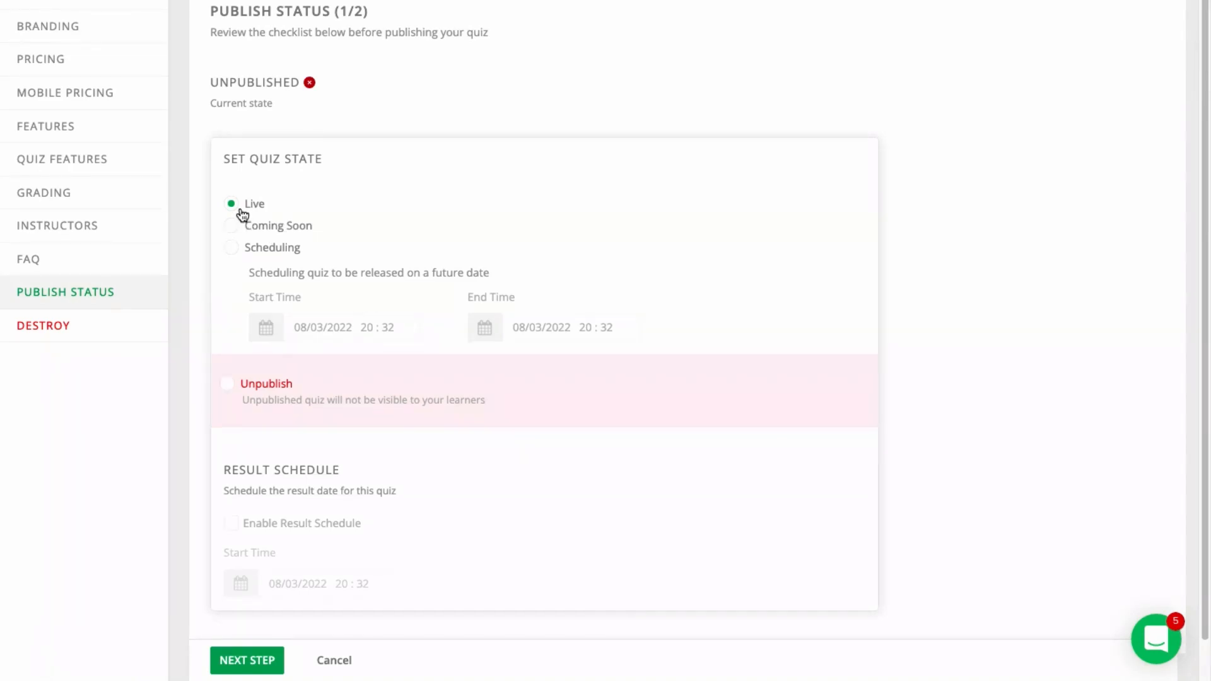
left_click(232, 250)
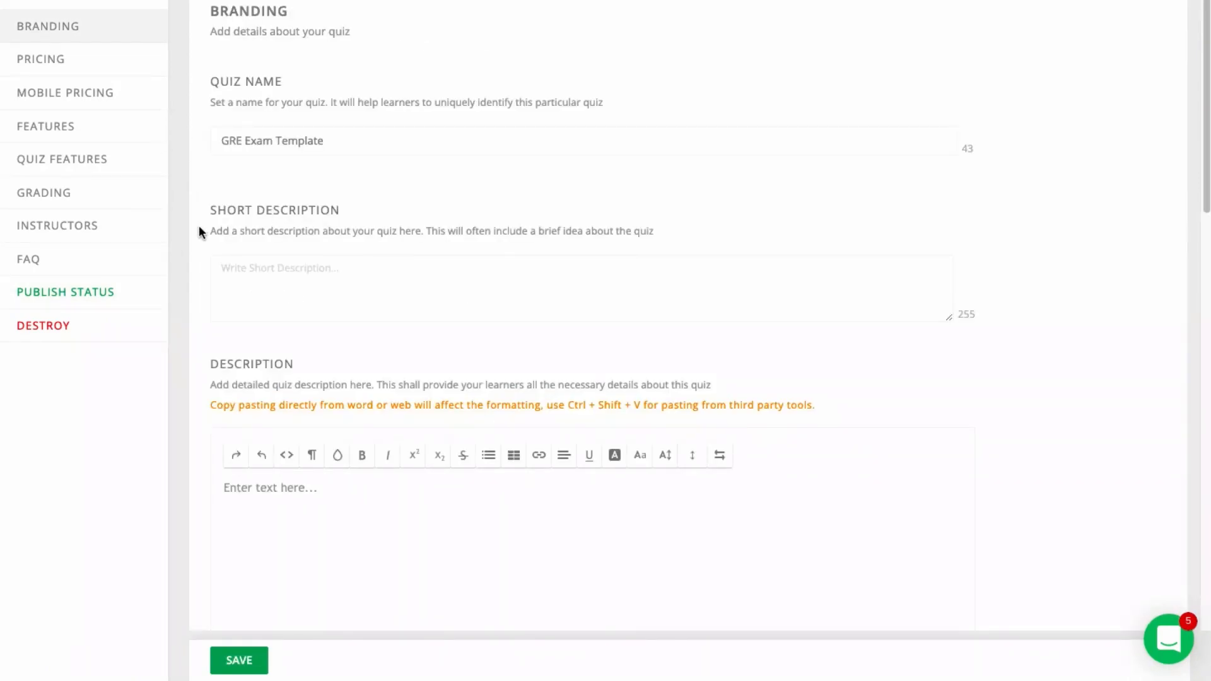
scroll(205, 301, "down", 9)
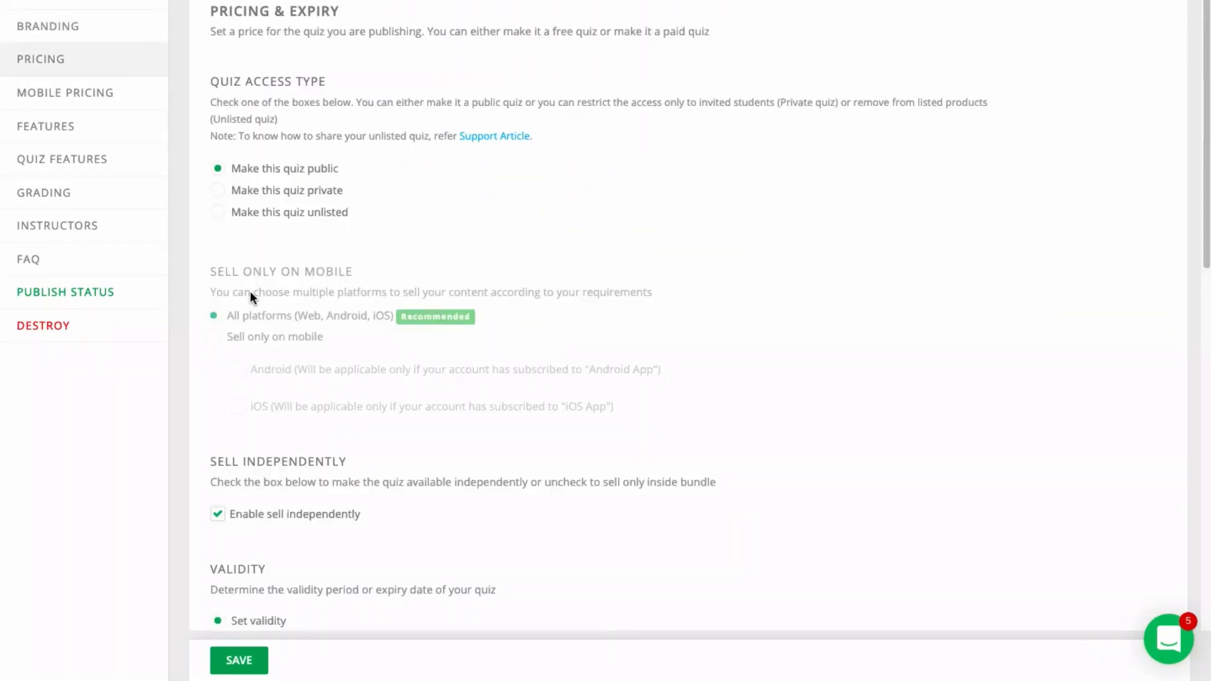
scroll(250, 296, "down", 10)
scroll(314, 330, "down", 3)
Step: In the quiz features, choose Overall Quiz Duration and enable Random Quiz and Percentile Ranking
left_click(79, 149)
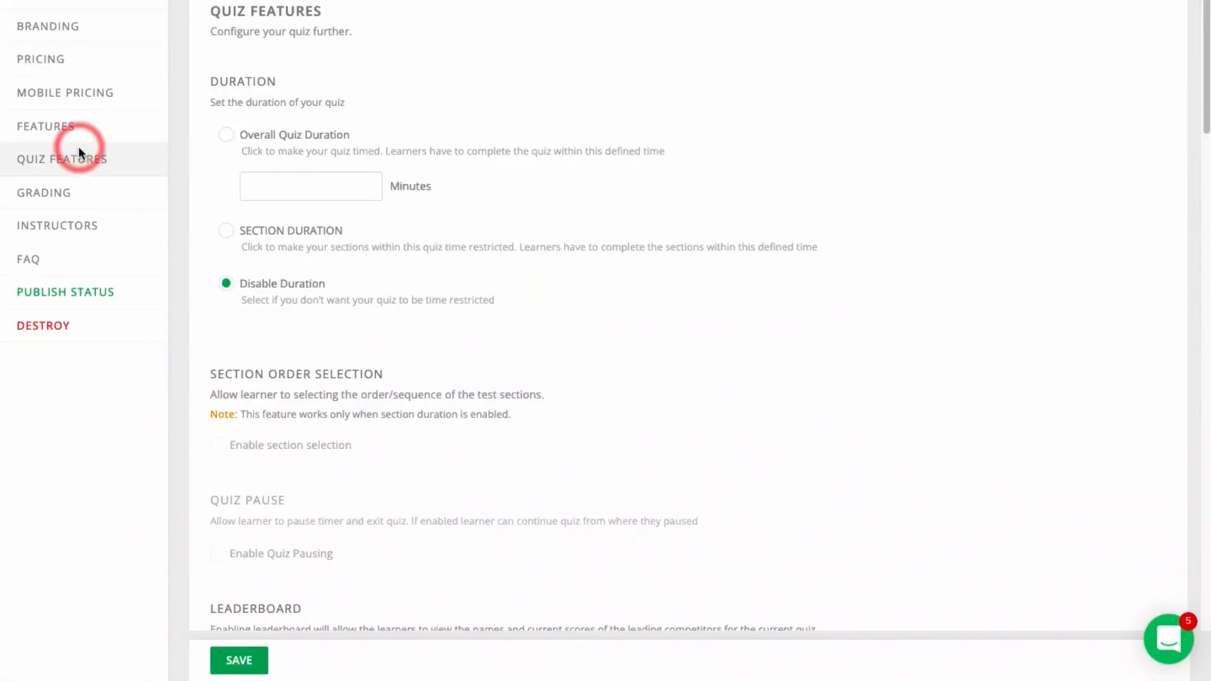
left_click(274, 147)
scroll(530, 383, "down", 6)
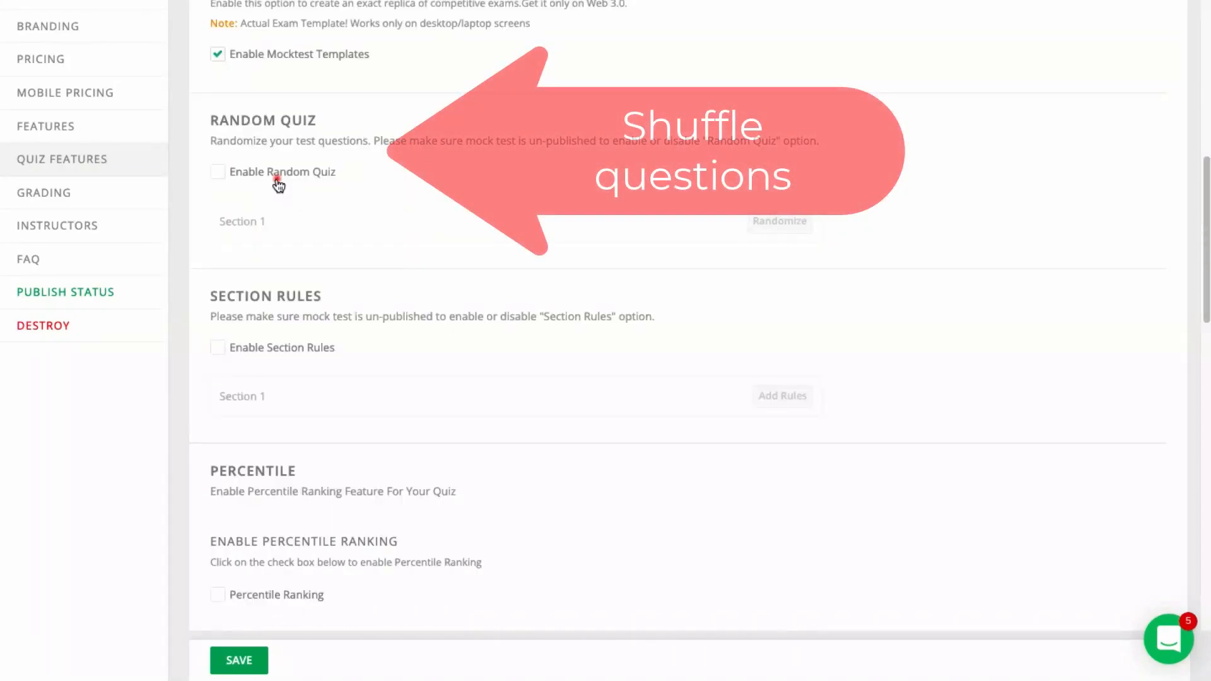
left_click(277, 179)
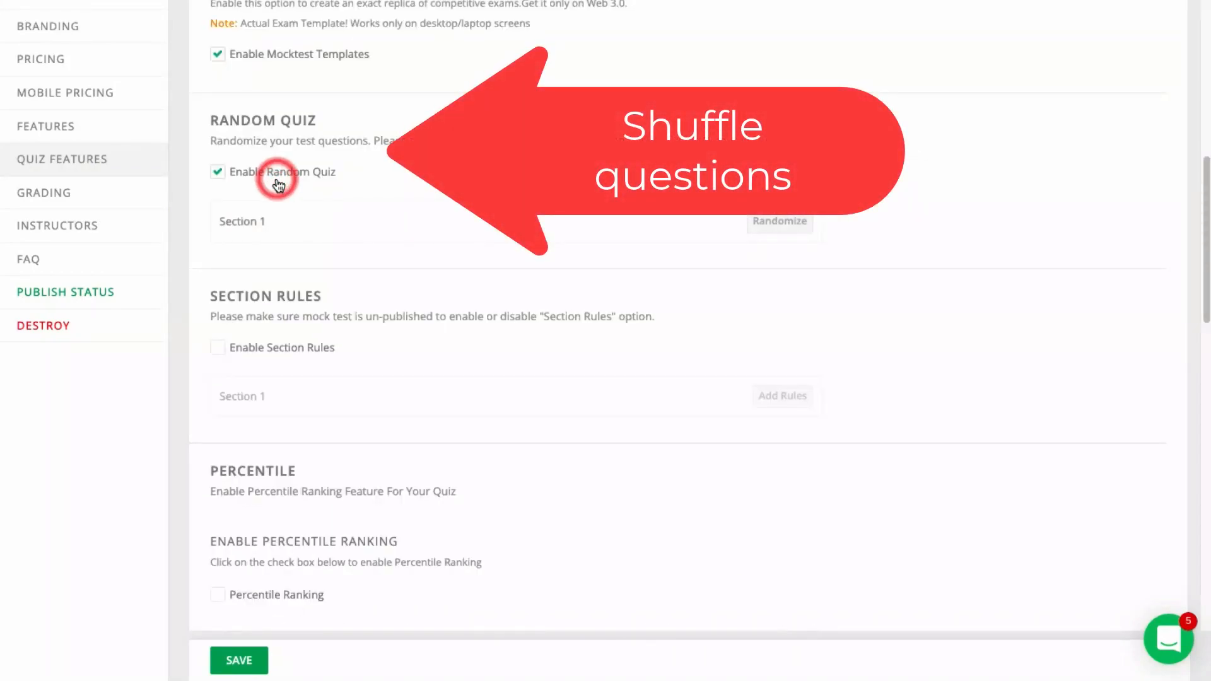
scroll(300, 316, "down", 5)
left_click(254, 205)
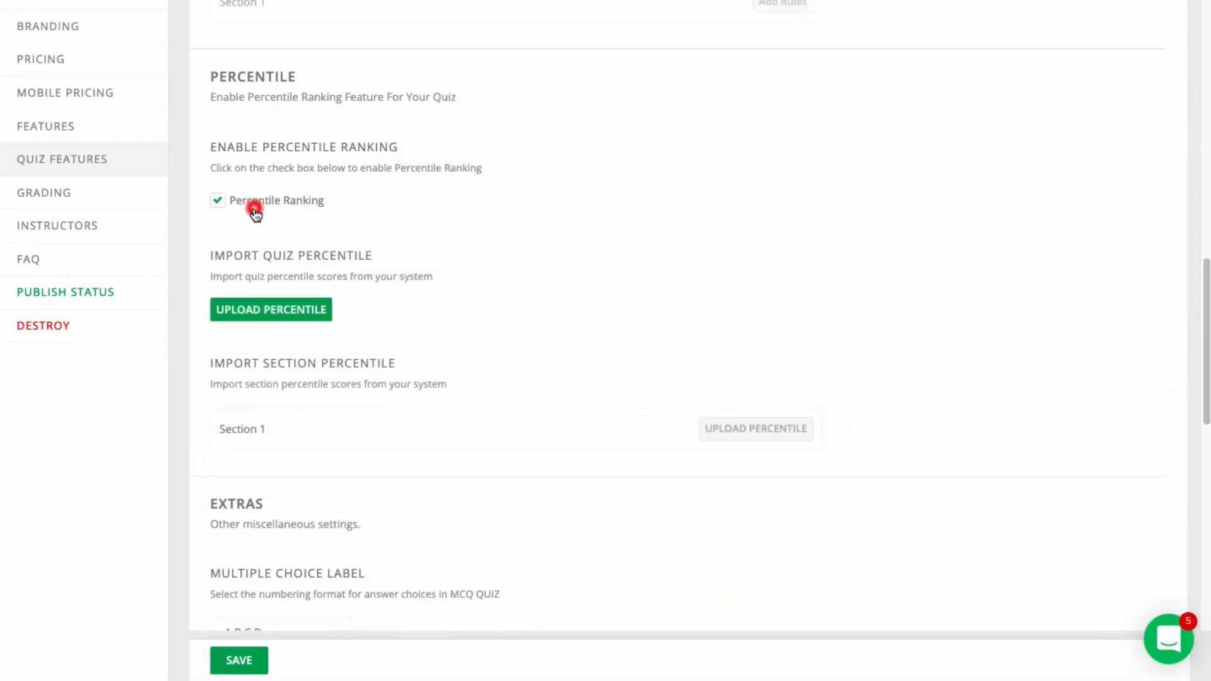
Step: Enable Answer Shuffle among the extra quiz settings and save the quiz features
scroll(357, 297, "down", 6)
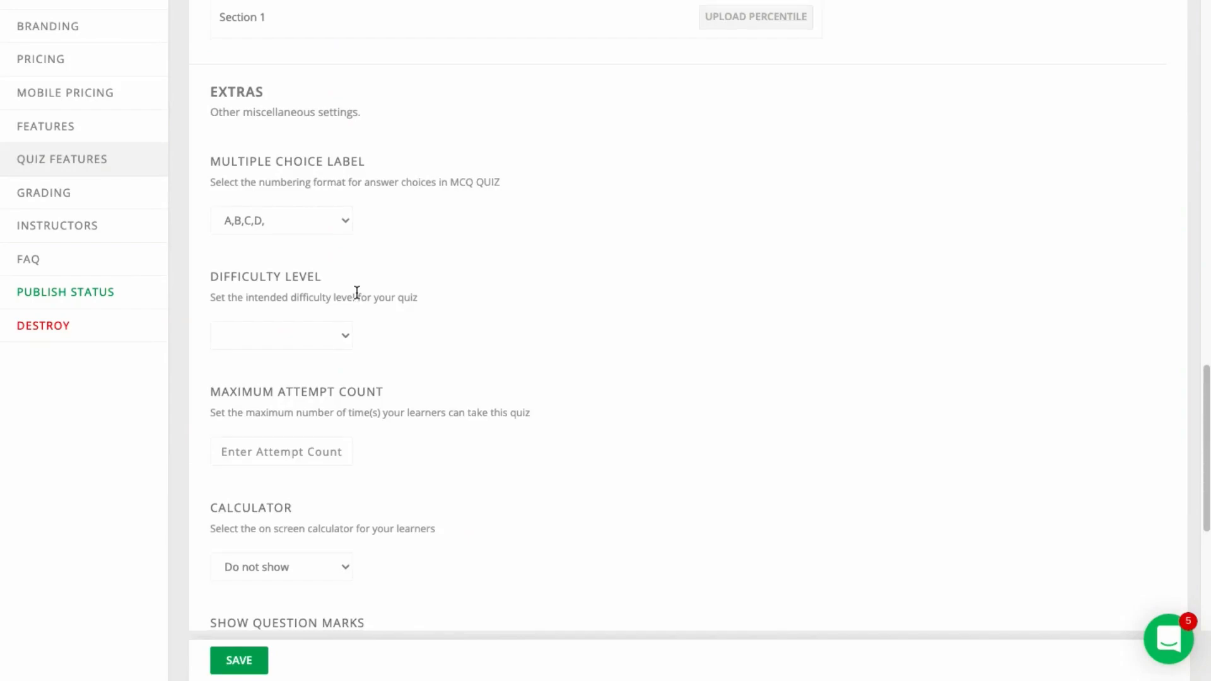
scroll(357, 292, "down", 5)
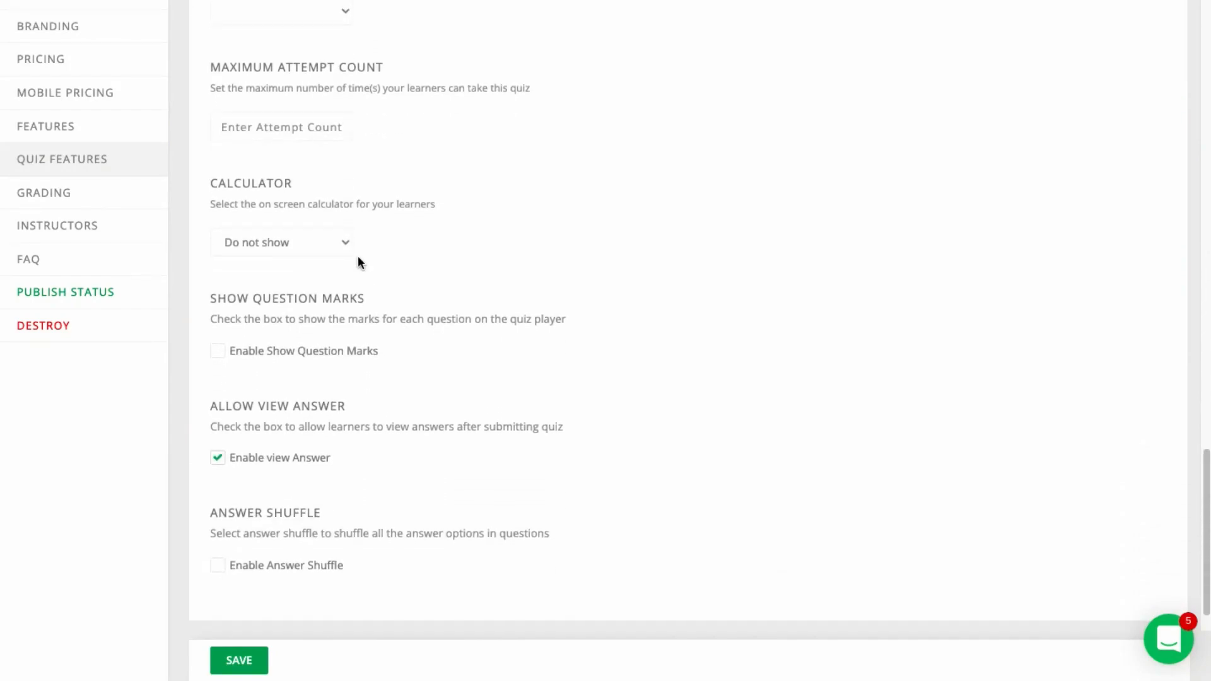
scroll(362, 258, "down", 1)
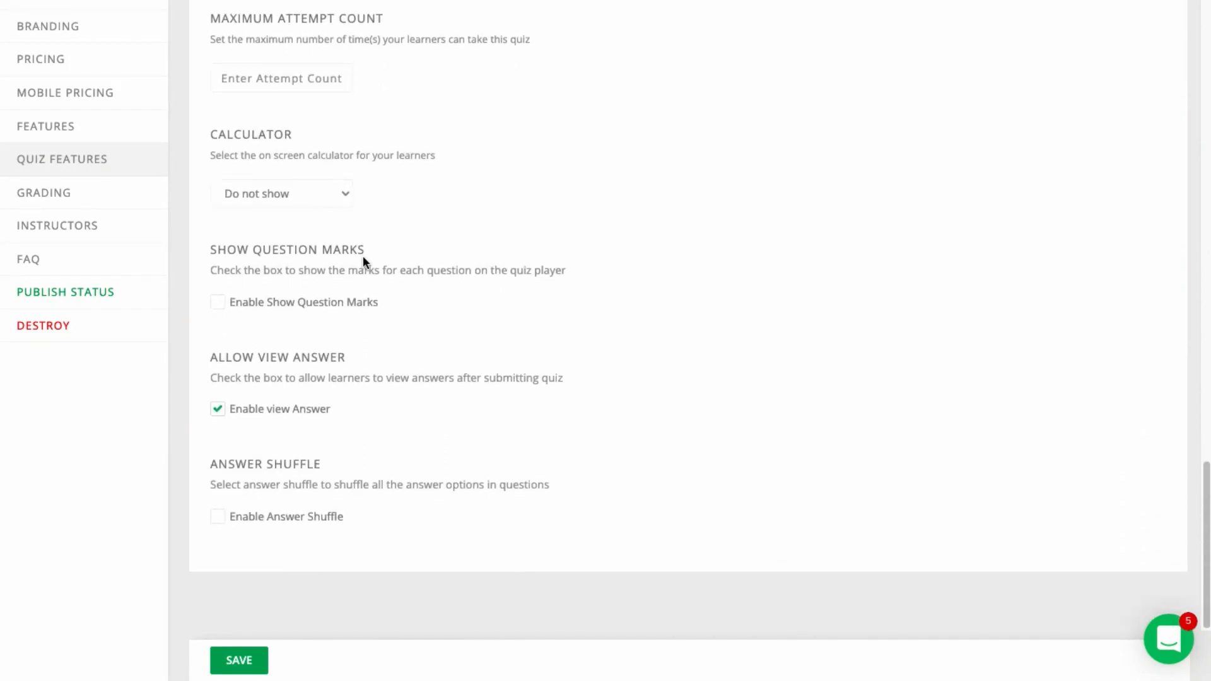
left_click(281, 521)
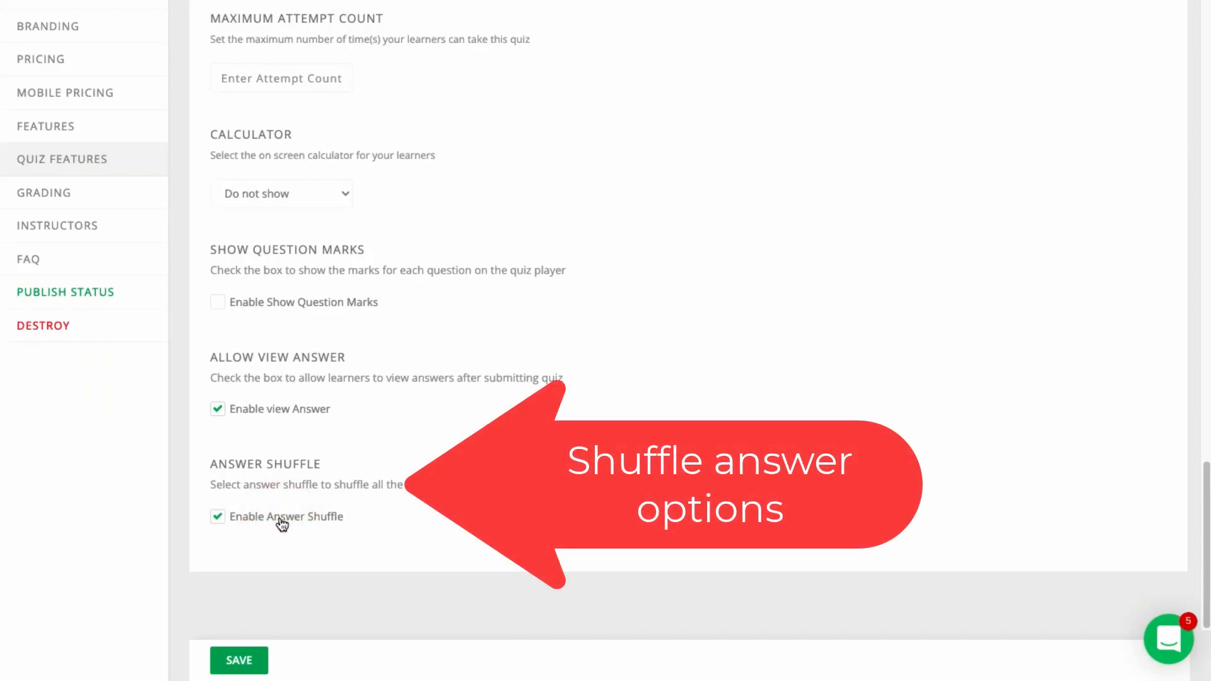
left_click(239, 661)
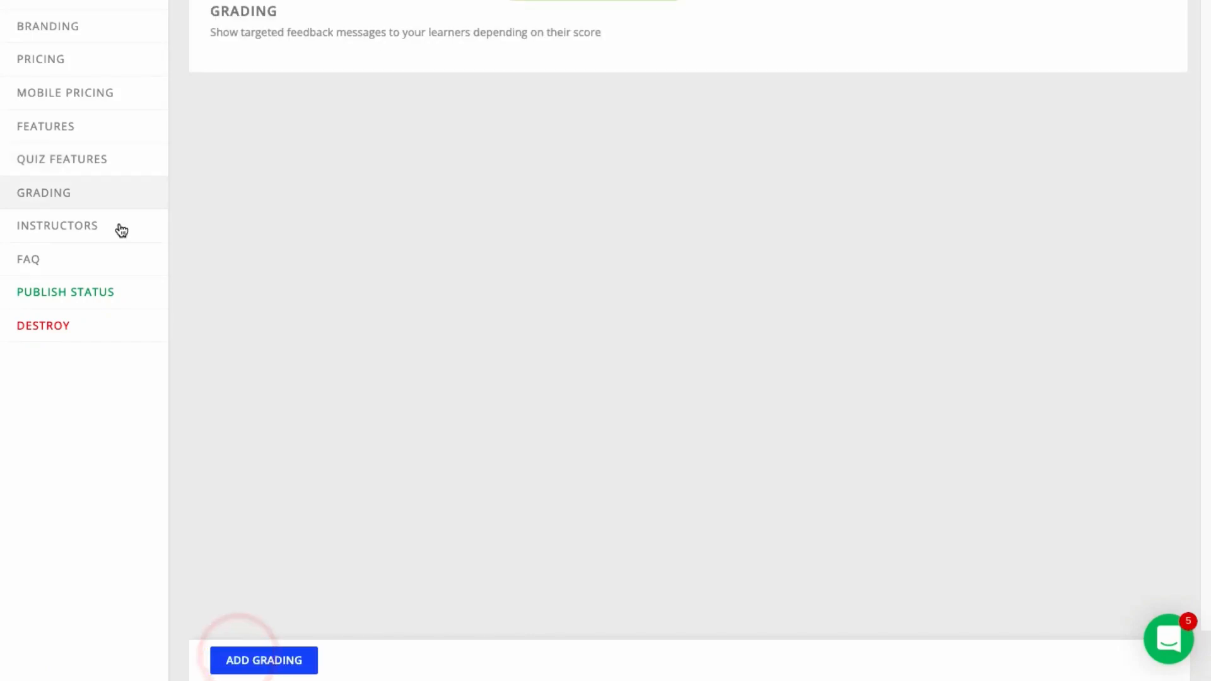
Step: Check the quiz's instructors and FAQ settings and publish the quiz as Live
left_click(120, 226)
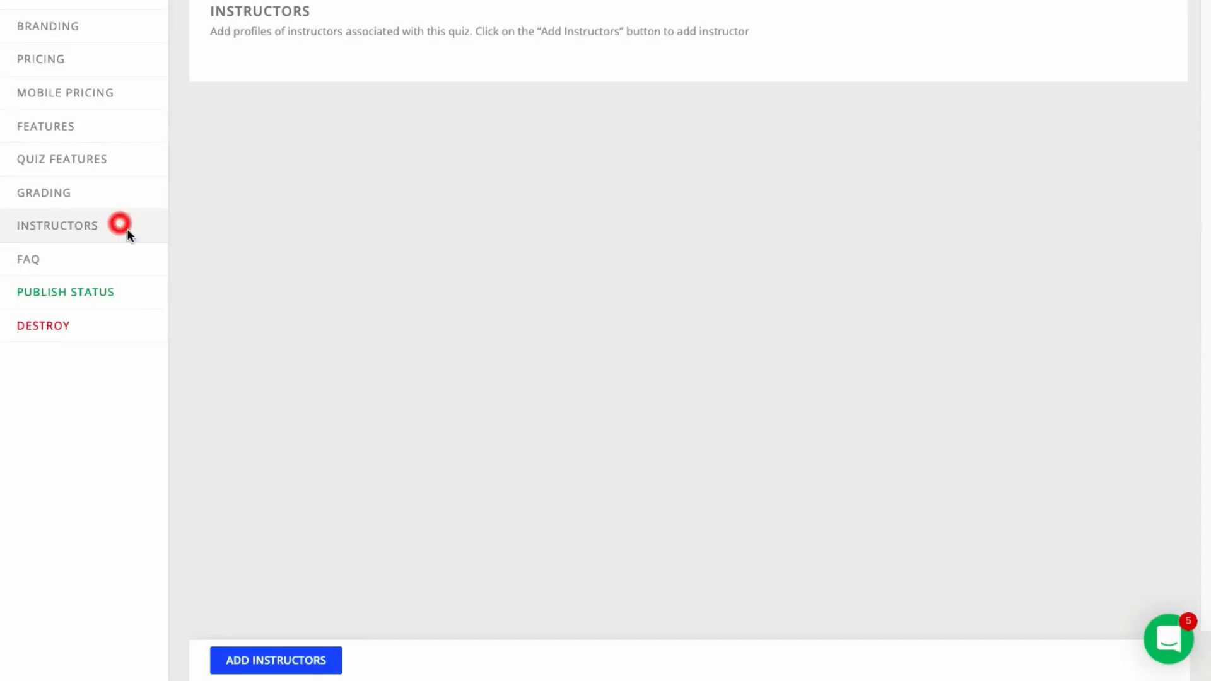
left_click(75, 265)
left_click(71, 303)
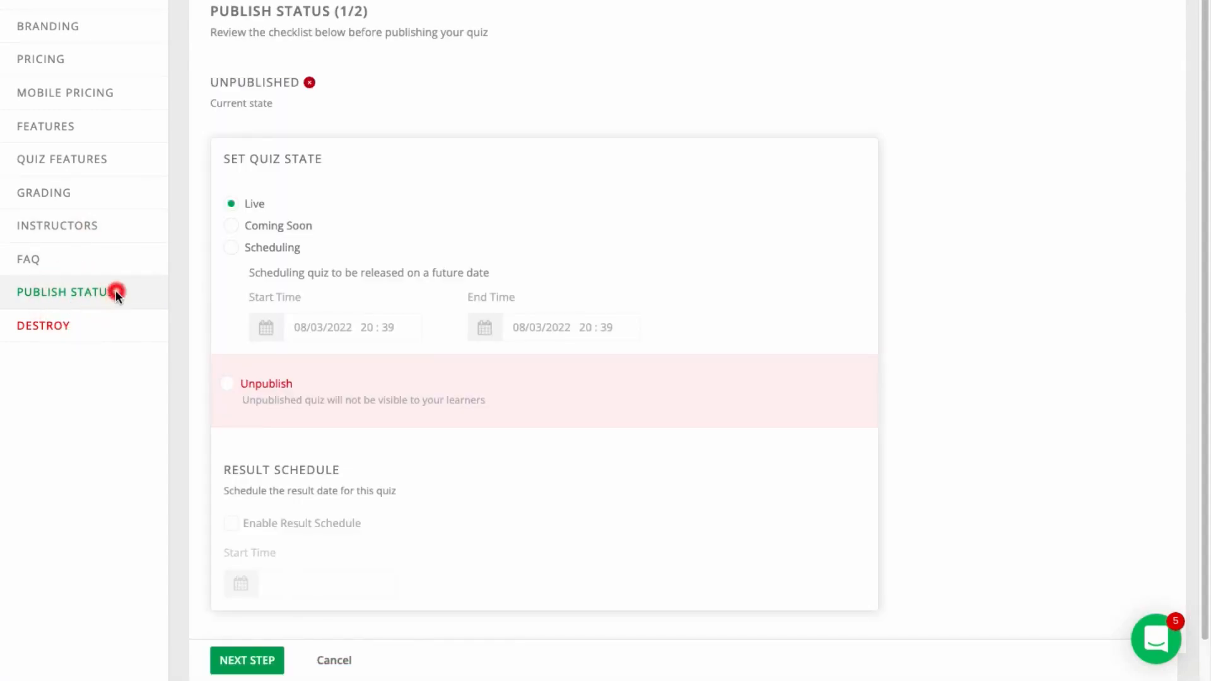
left_click(248, 656)
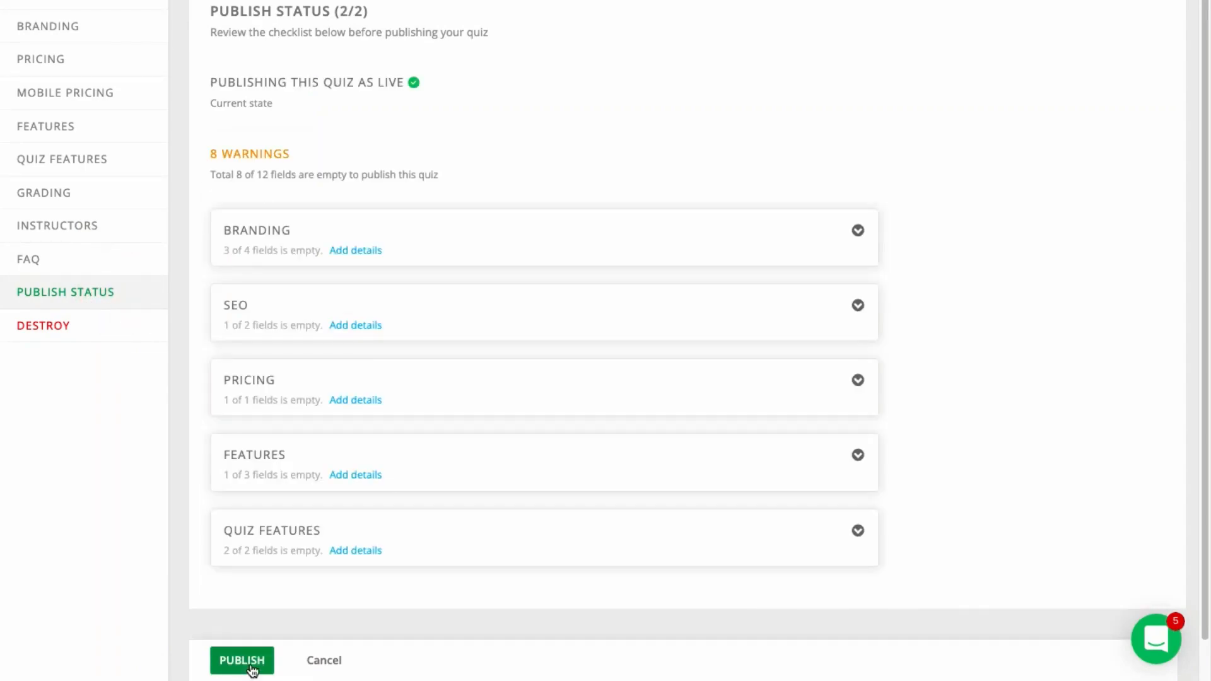
left_click(250, 661)
Step: Start the Actual GRE EXAM Template test as a learner and answer question 4 with 30m East
left_click(578, 237)
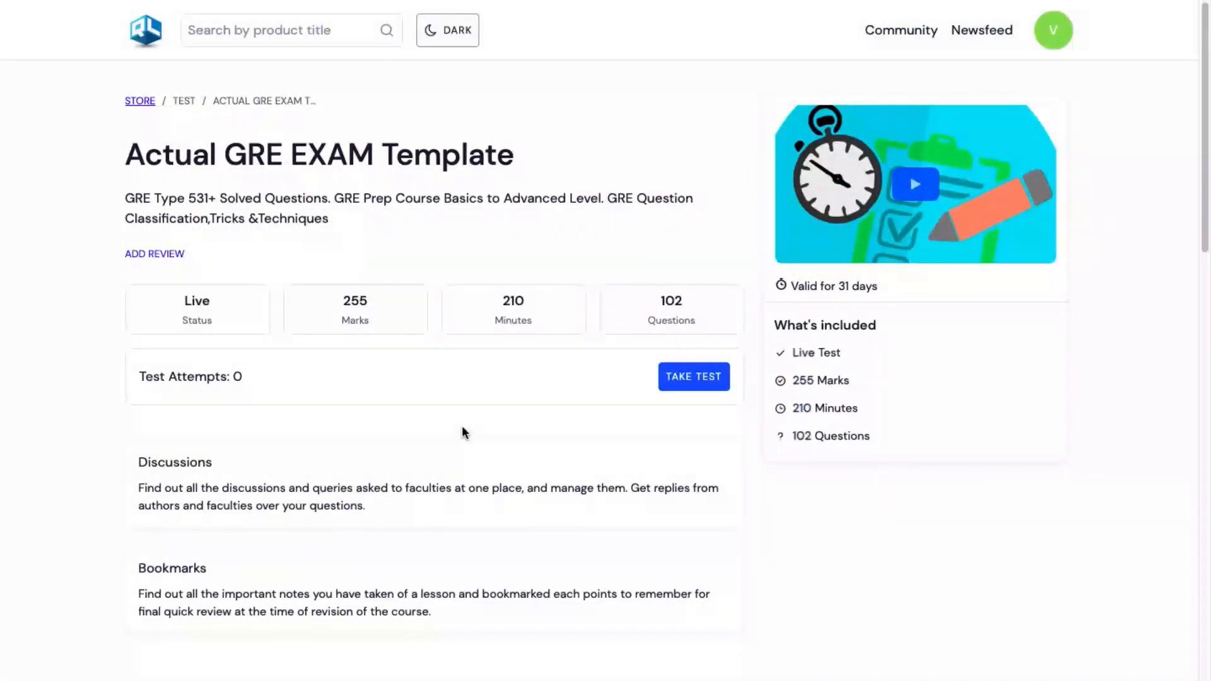
left_click(706, 380)
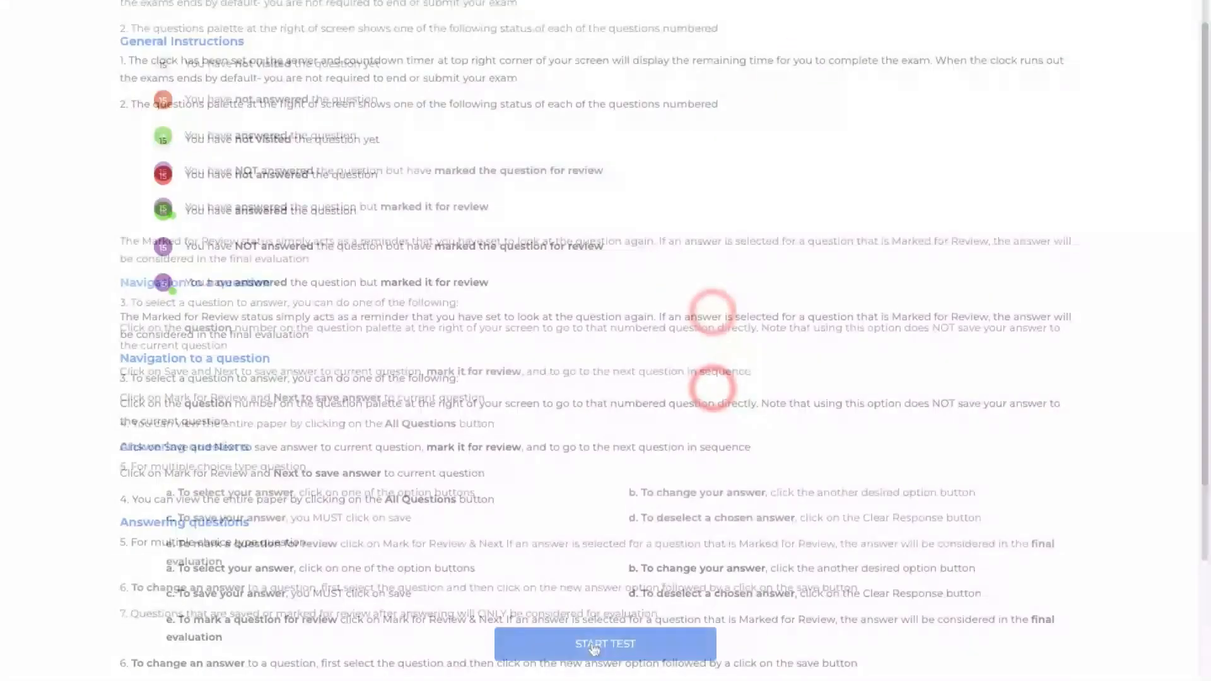
left_click(593, 646)
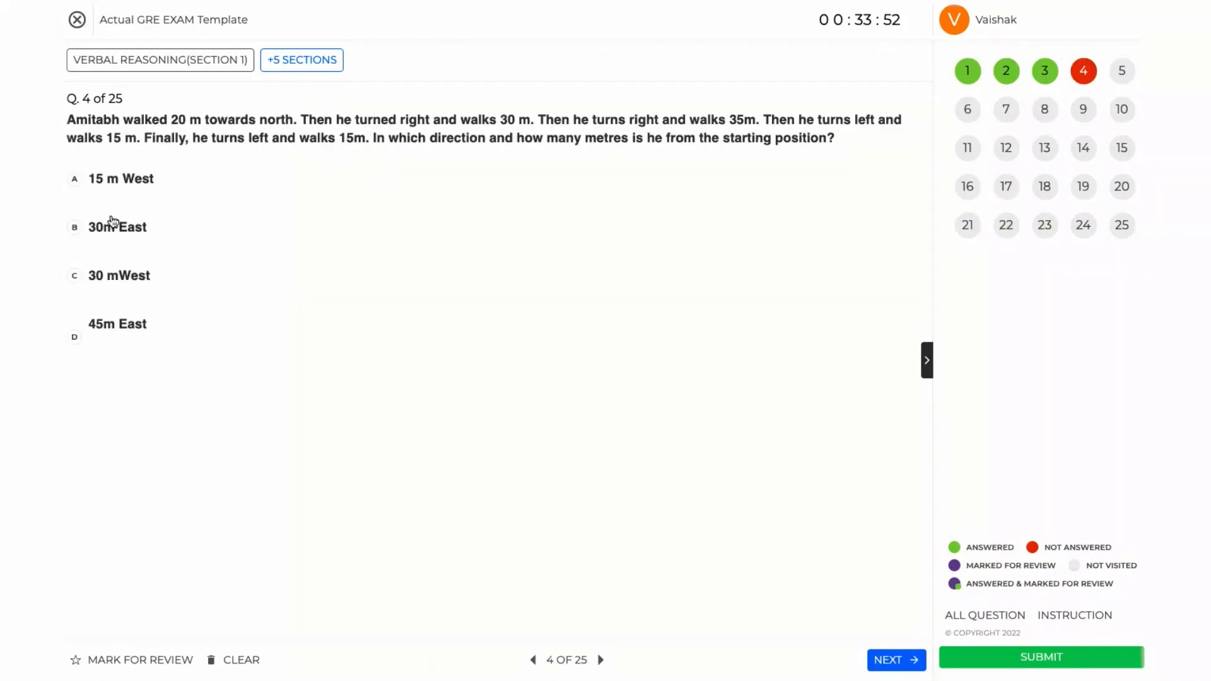
left_click(111, 221)
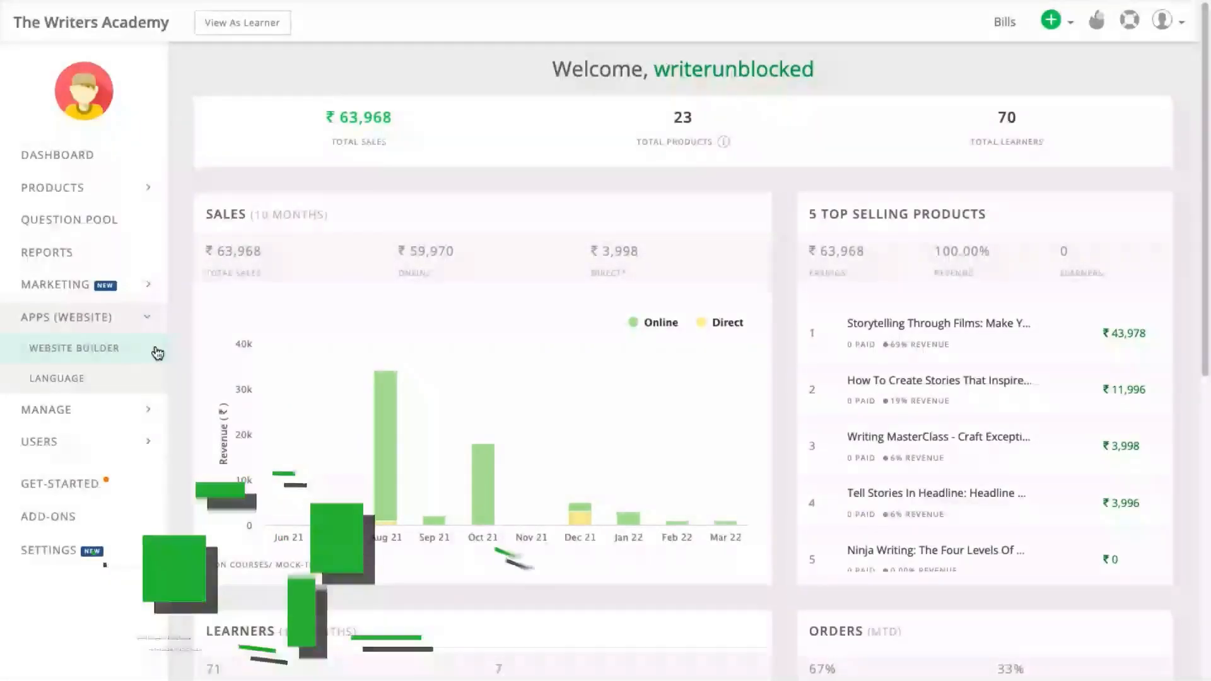
Step: Open the website builder and display the ready-made page layouts for the blank page
left_click(154, 347)
left_click(423, 186)
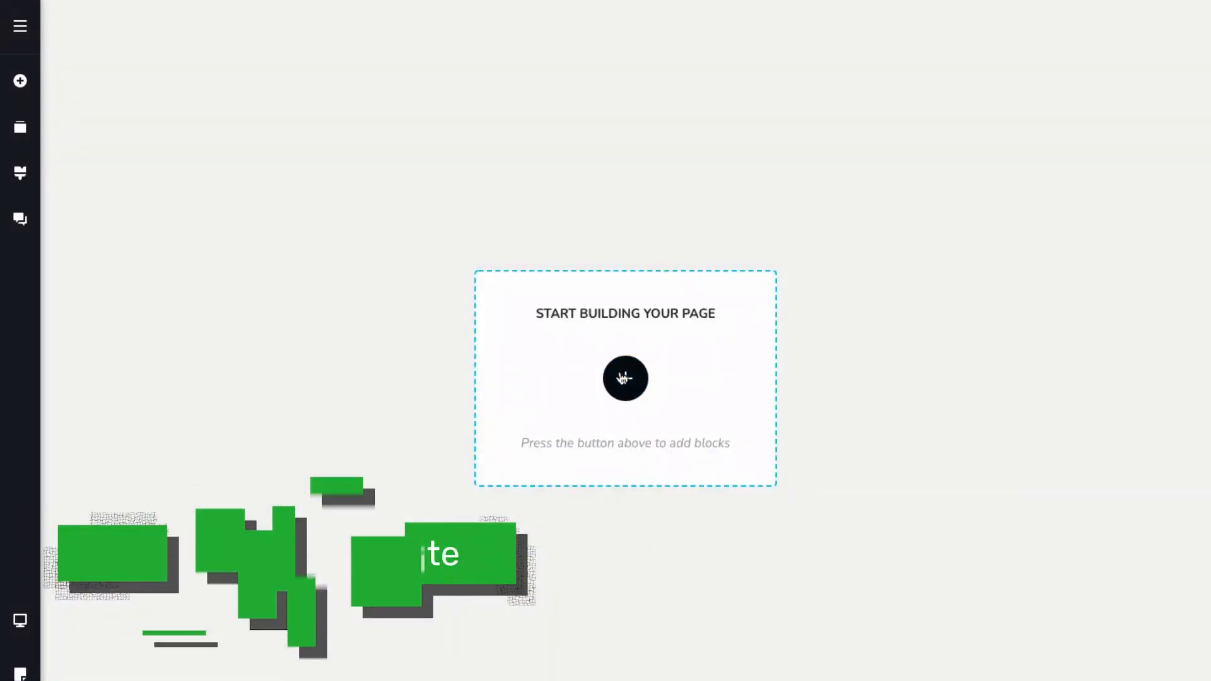
left_click(623, 377)
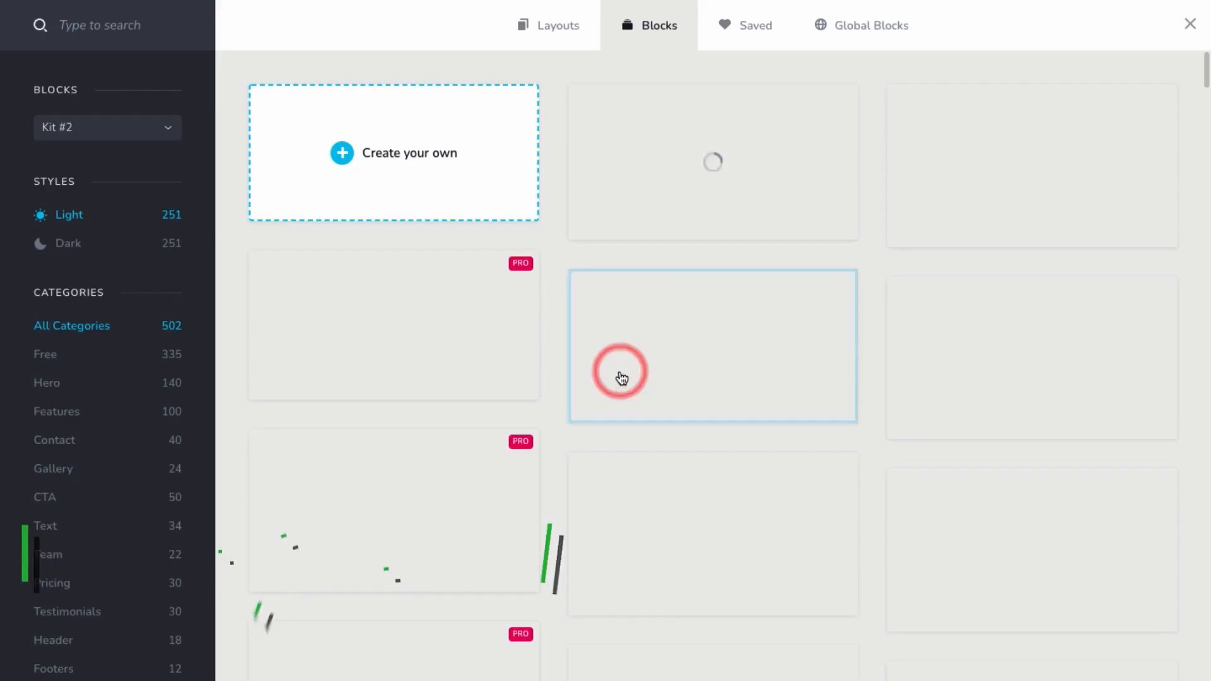
left_click(557, 27)
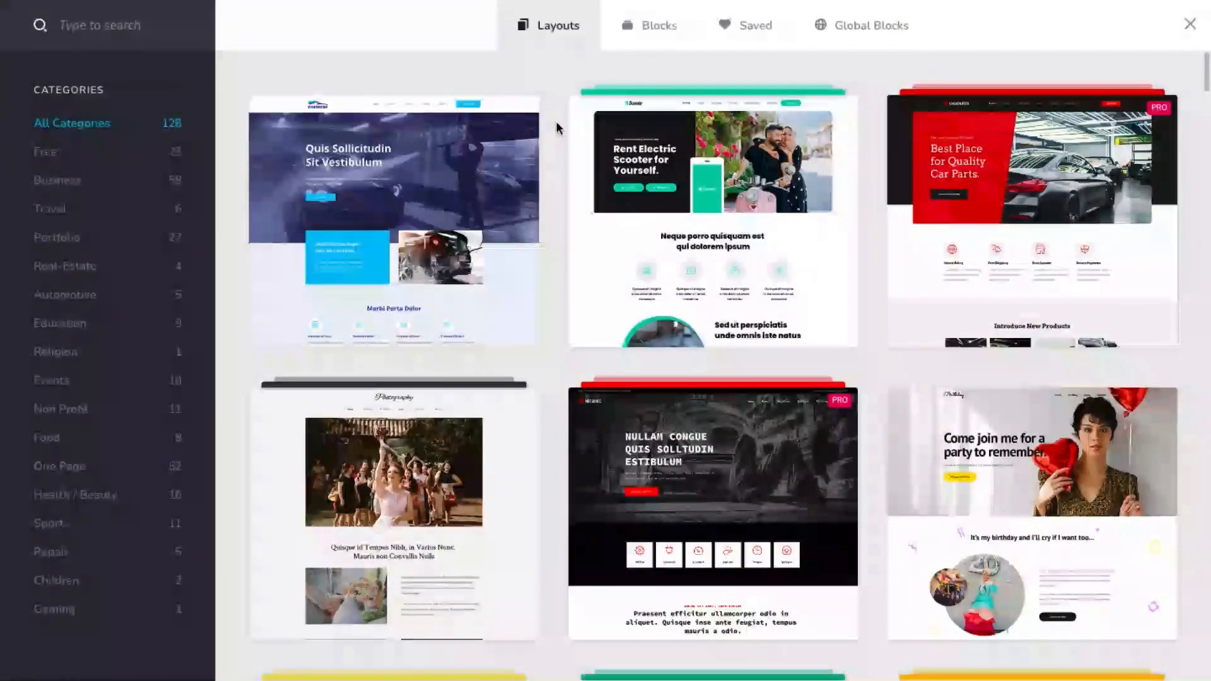
Step: Filter the layouts to the Free category and import the App Side homepage layout with global styling replaced
left_click(152, 151)
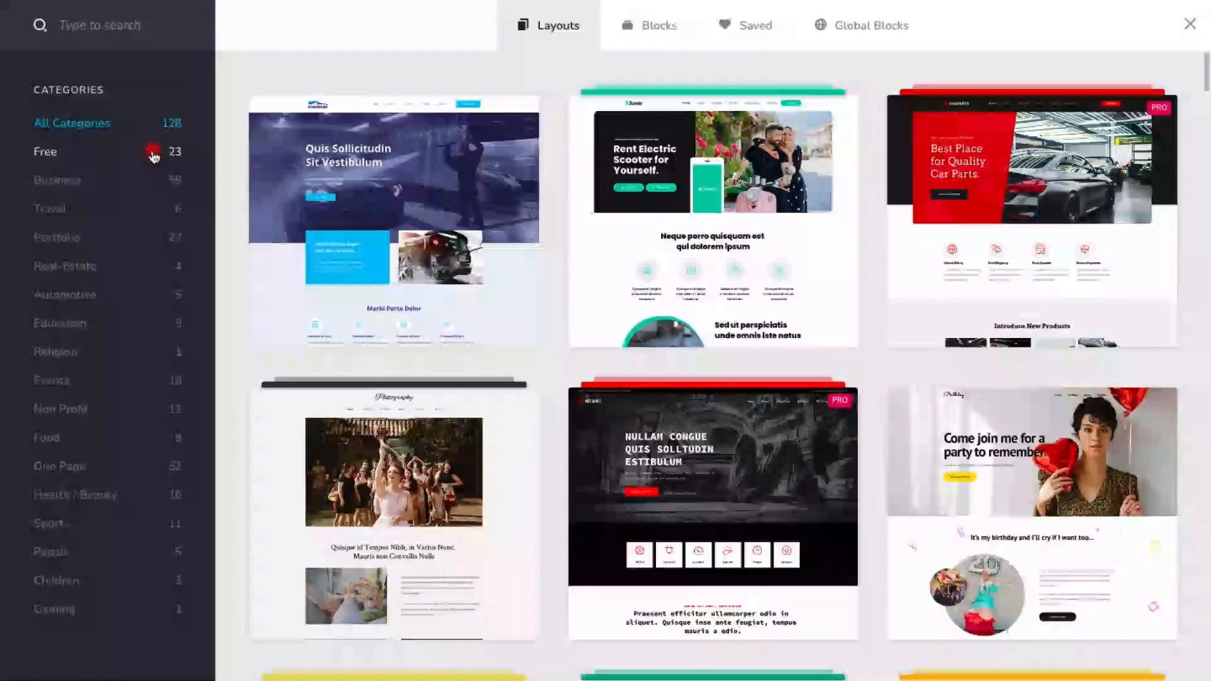
scroll(678, 460, "down", 15)
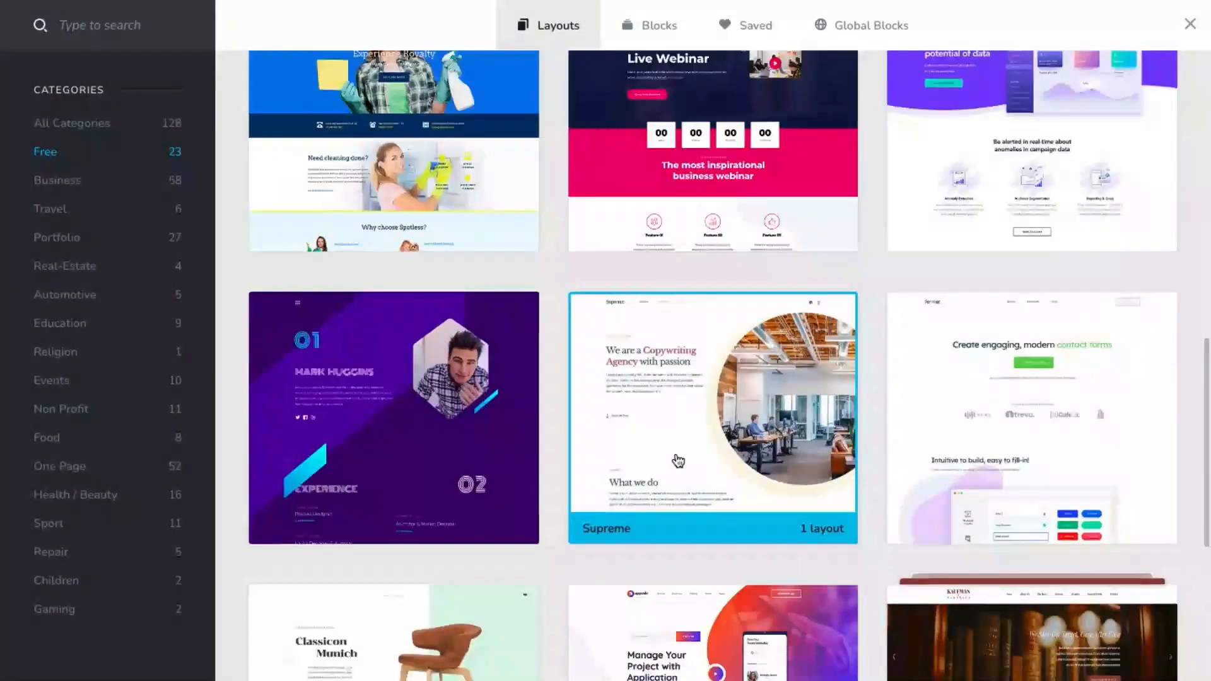
scroll(678, 459, "down", 5)
left_click(677, 466)
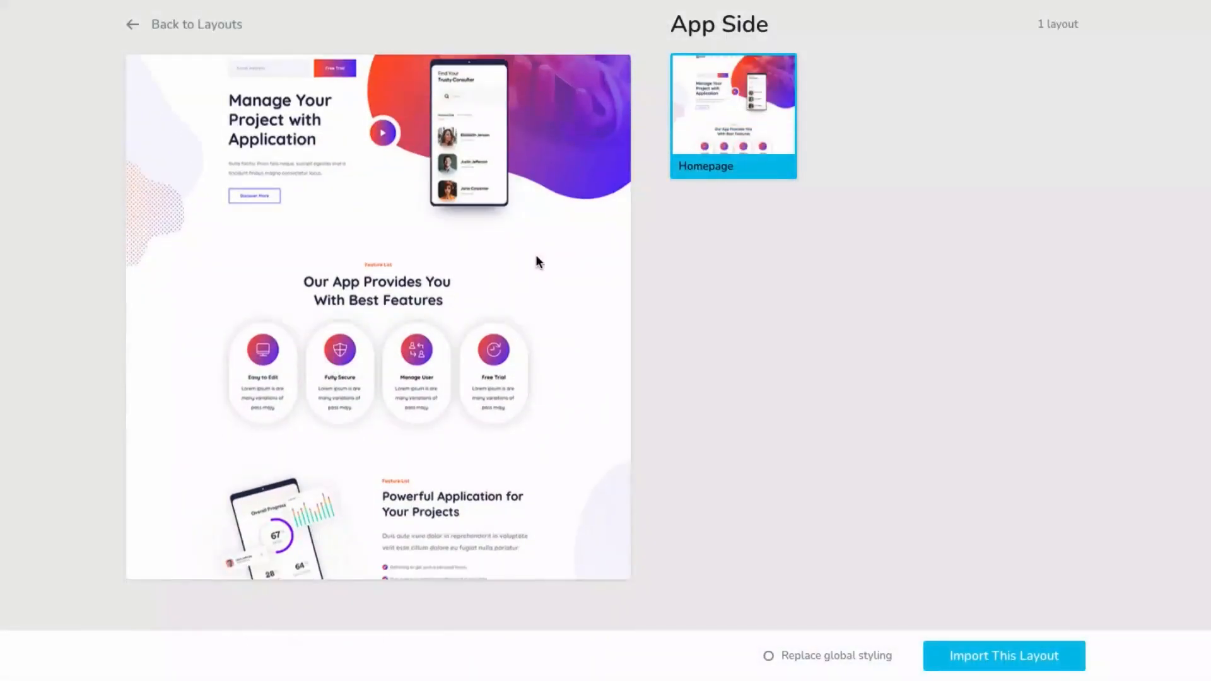
scroll(535, 255, "down", 3)
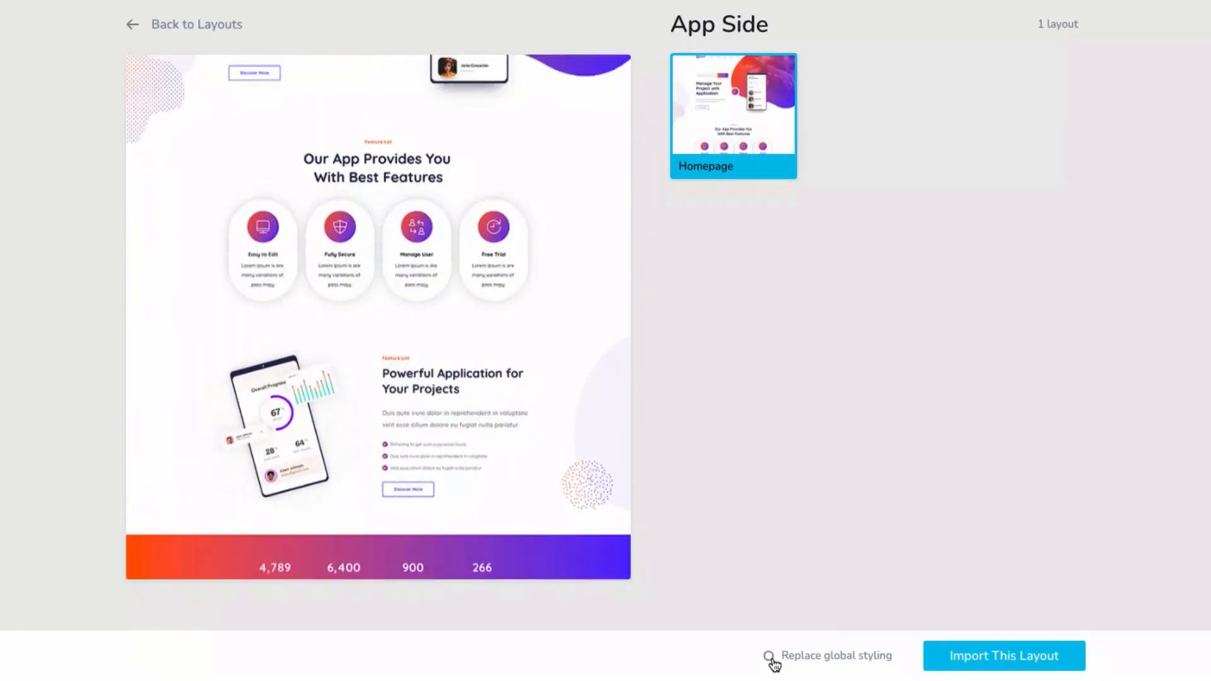
left_click(770, 657)
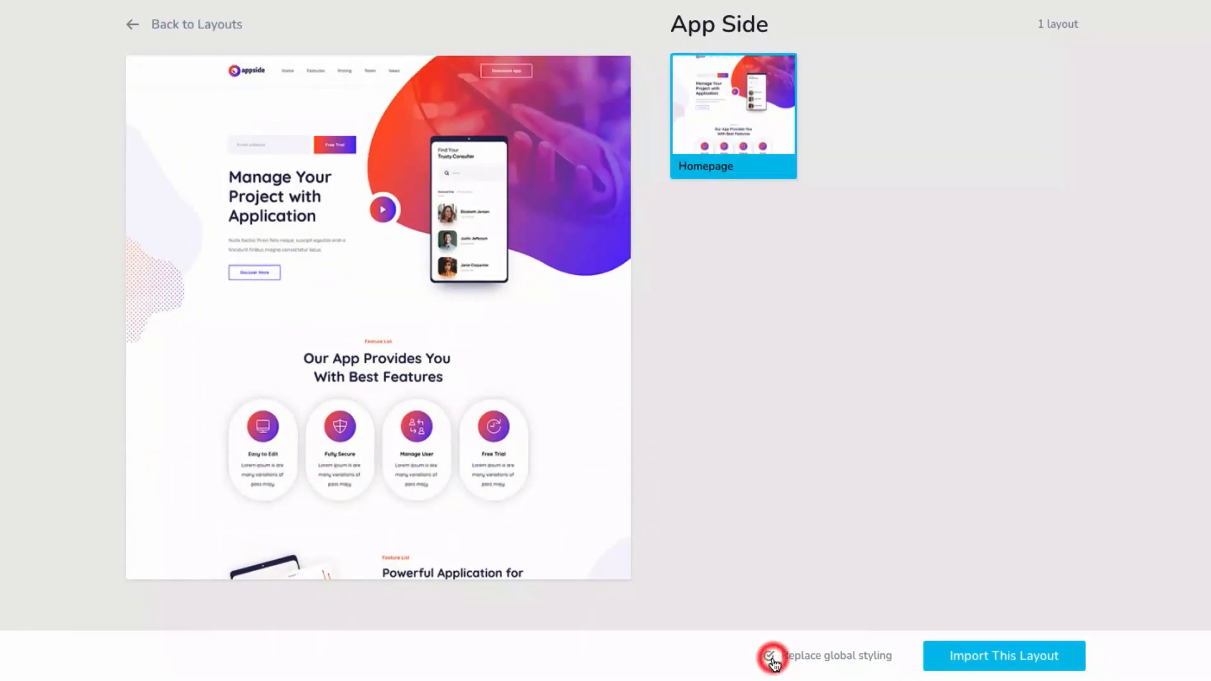
left_click(982, 667)
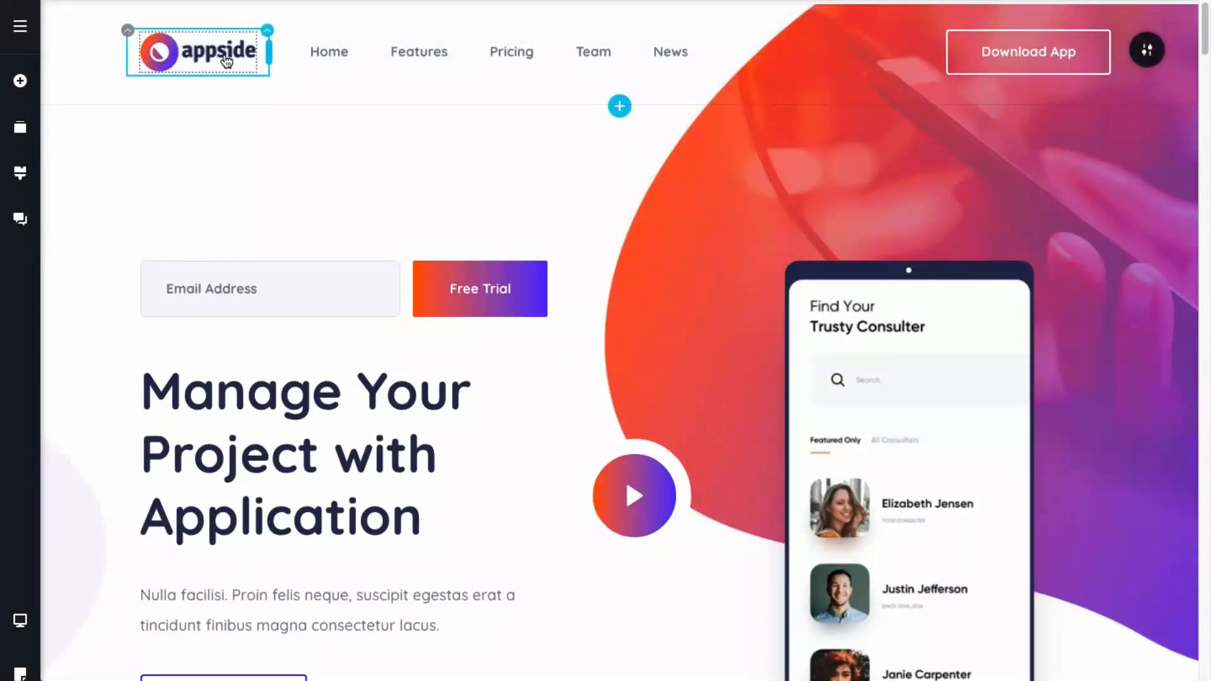
Step: Replace the appside logo in the page header with the image Copy of Logo-40x40 (1).png from Downloads
left_click(226, 61)
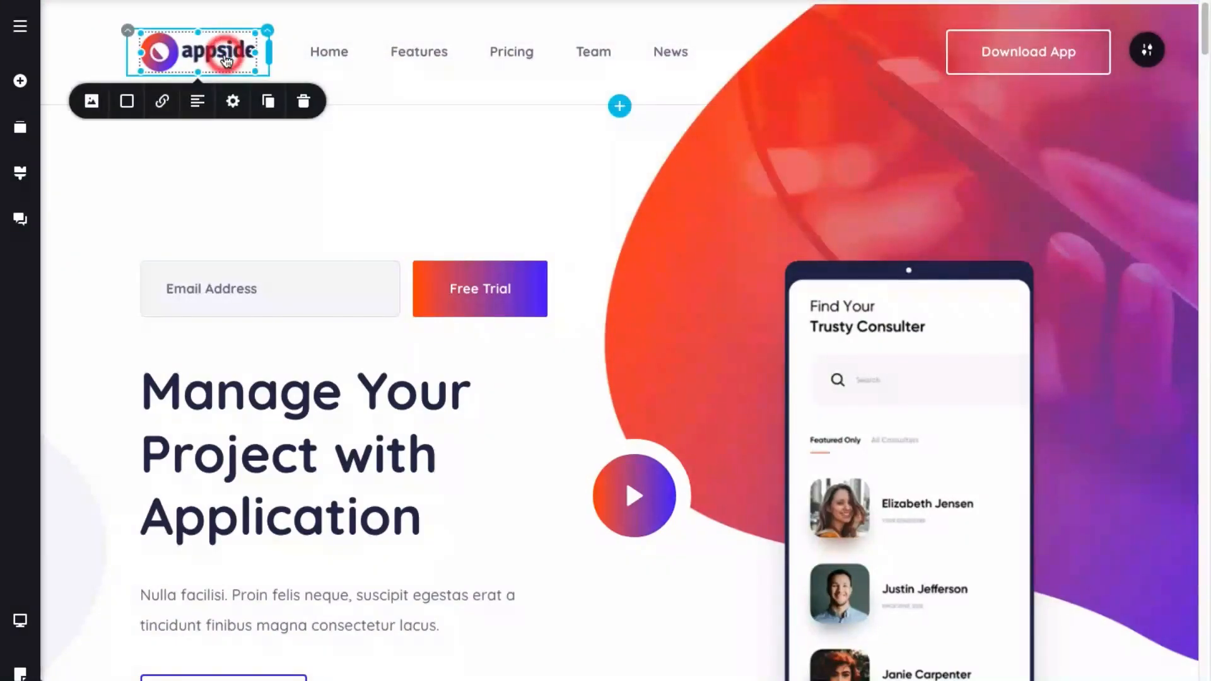
left_click(92, 104)
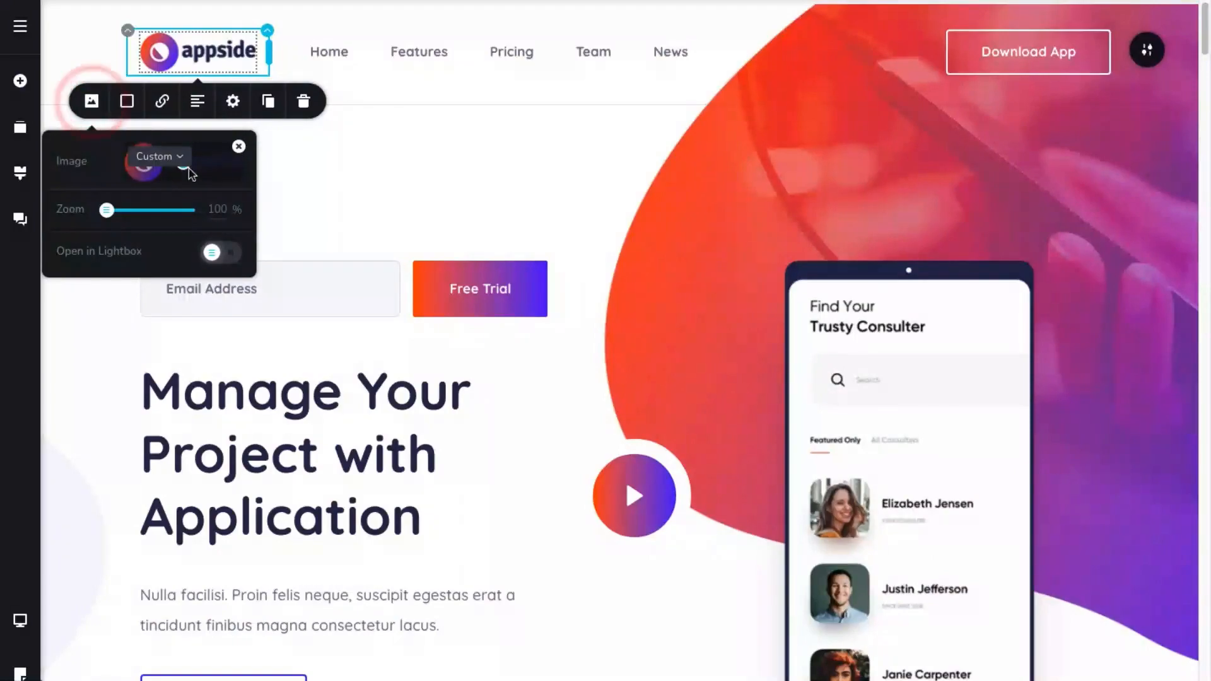
left_click(238, 146)
left_click(174, 198)
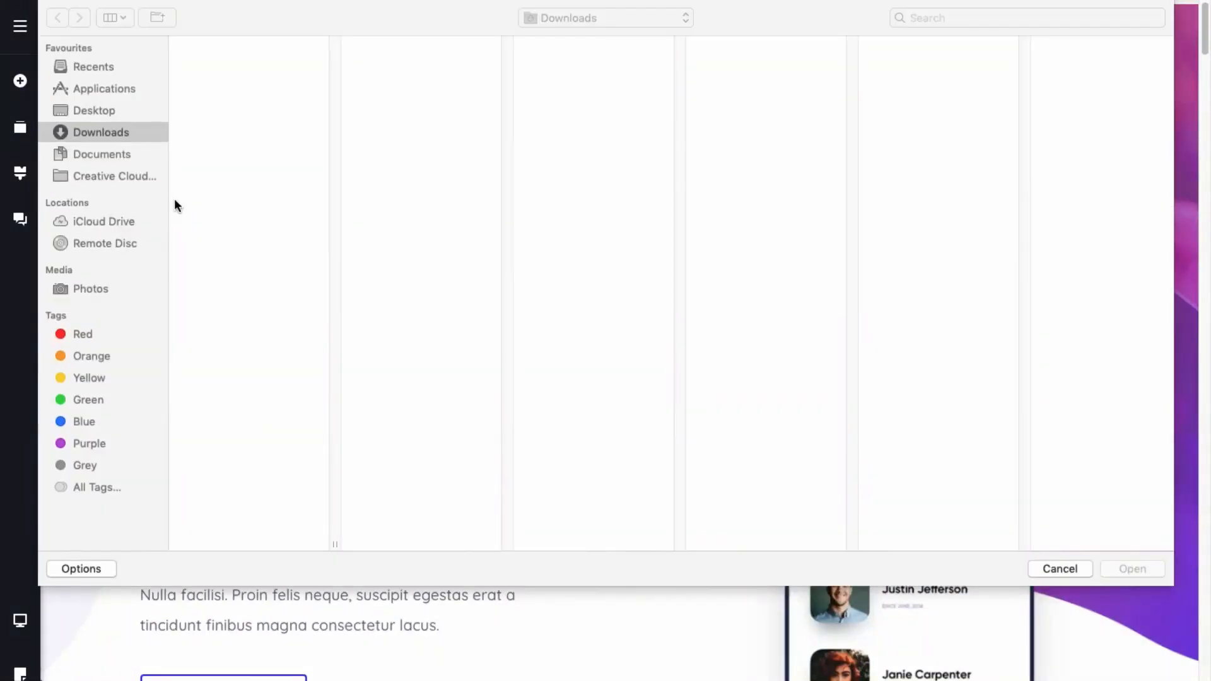
double_click(265, 64)
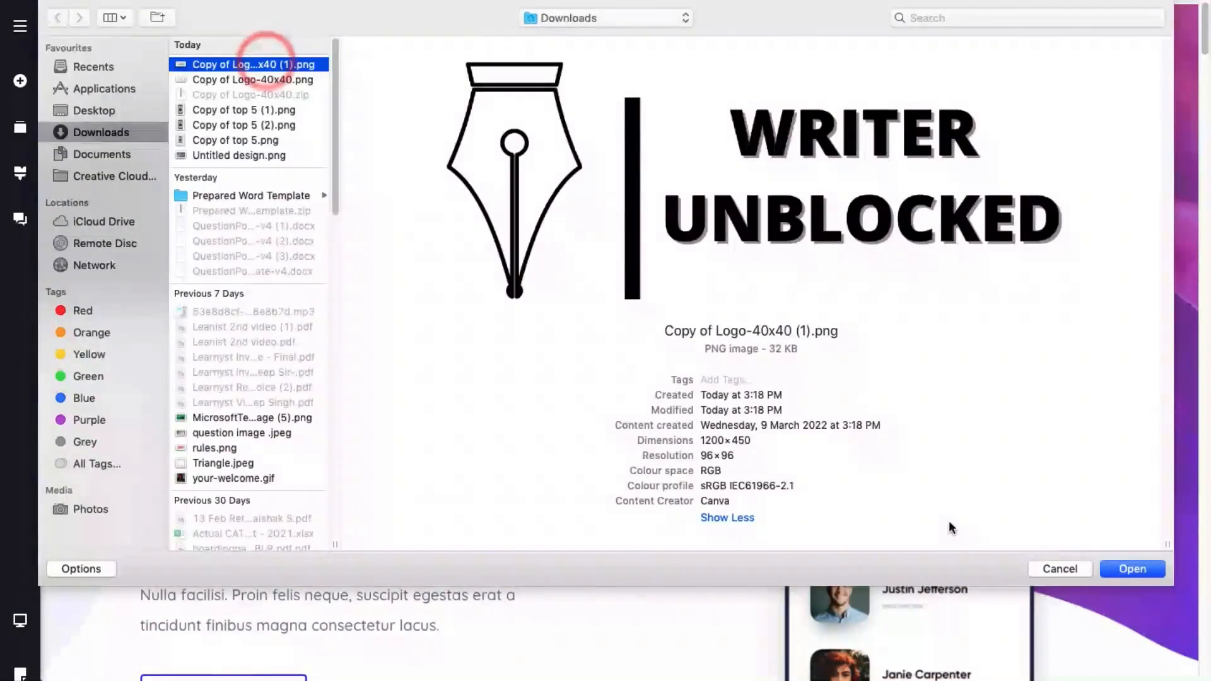
Step: Replace the hero's phone mockup with the Writer Unblocked app image and change the headline to "Become a Seasoned Writer"
scroll(865, 355, "down", 1)
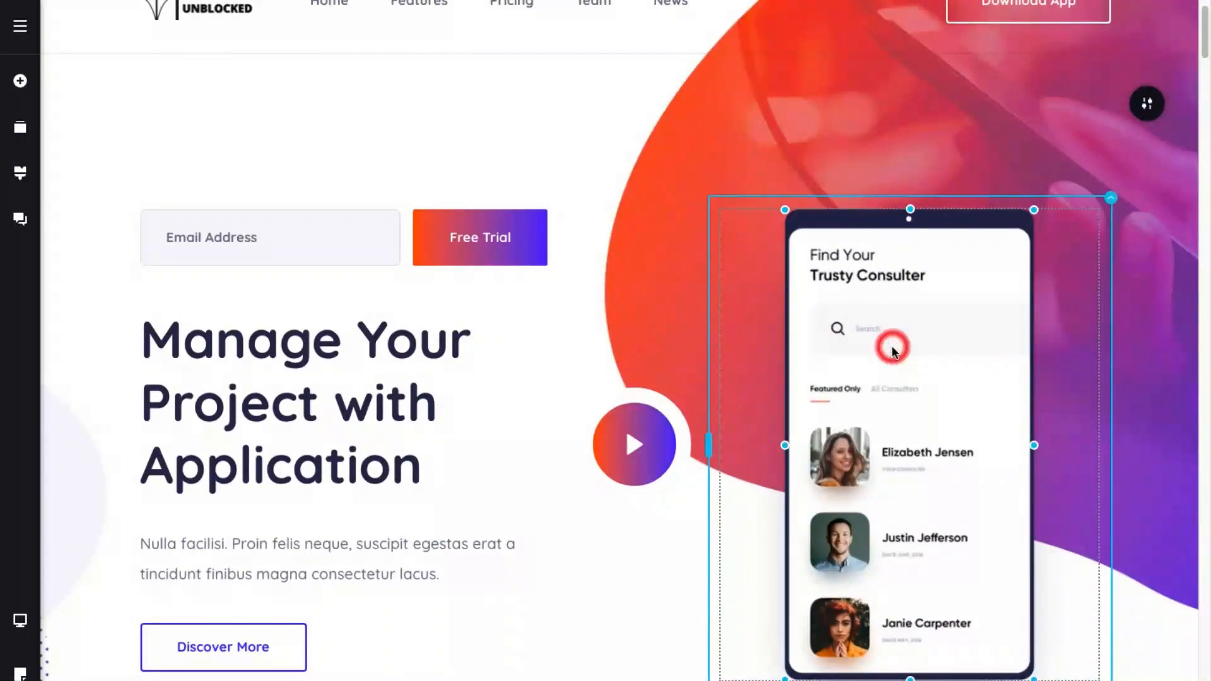
scroll(892, 346, "down", 3)
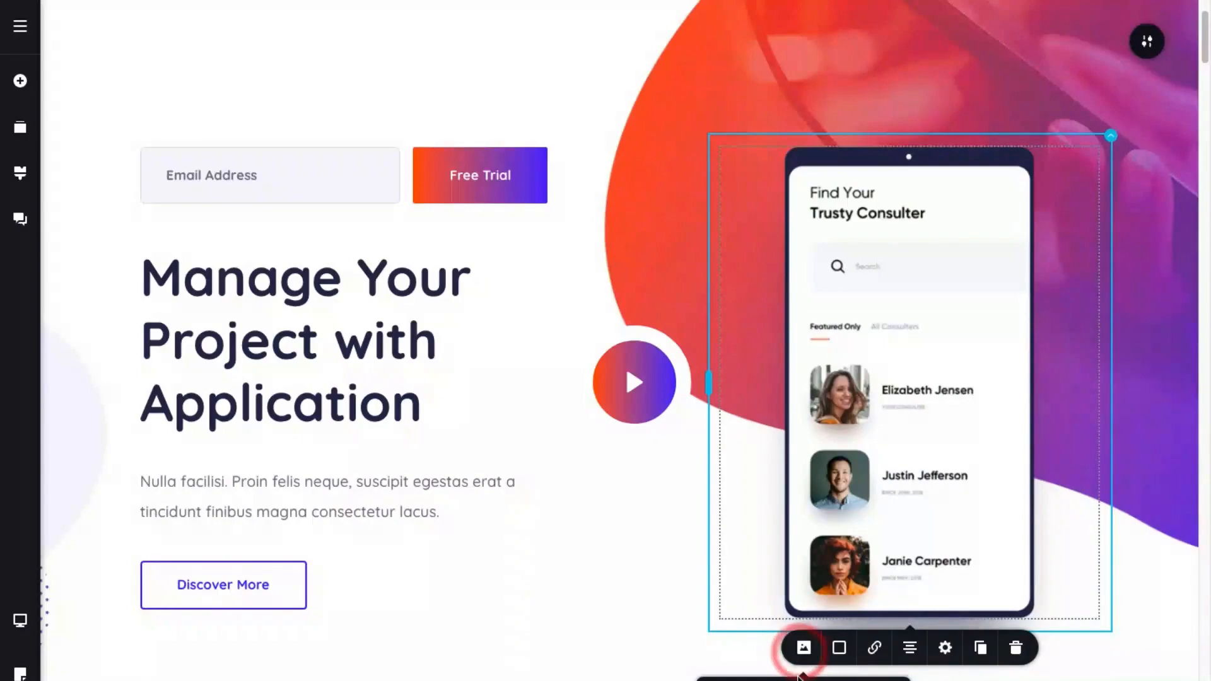
left_click(802, 650)
left_click(1130, 570)
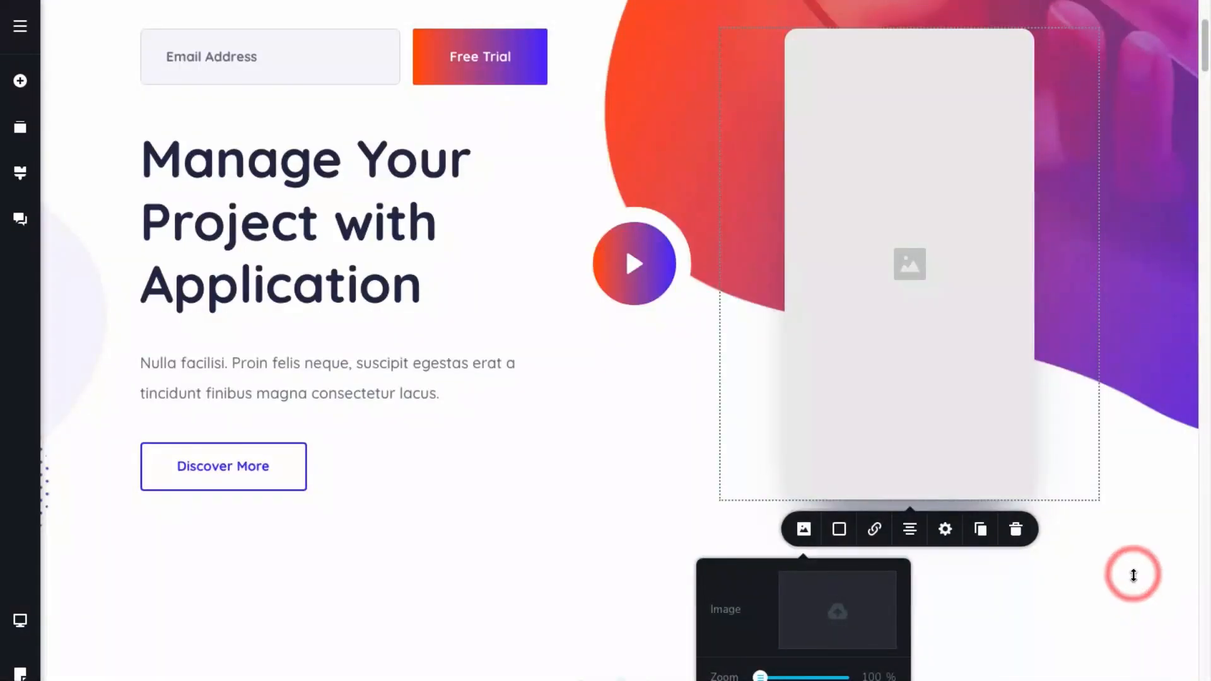
left_click(417, 405)
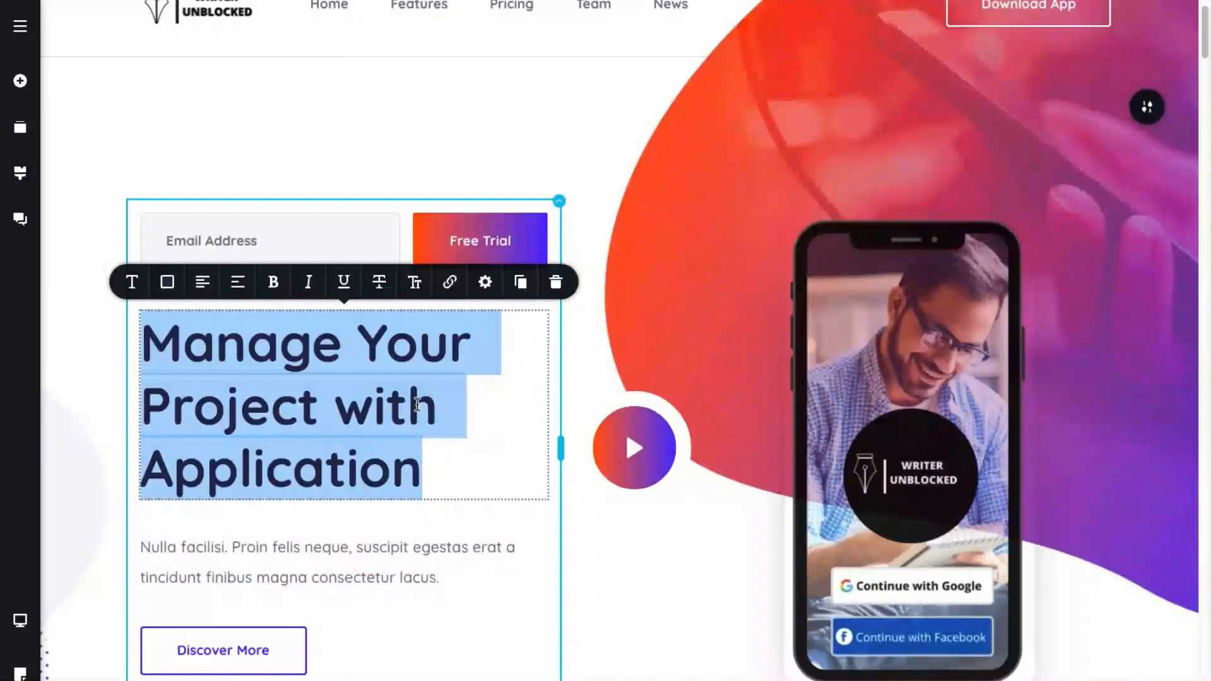
type("Become a Seasoned Writer")
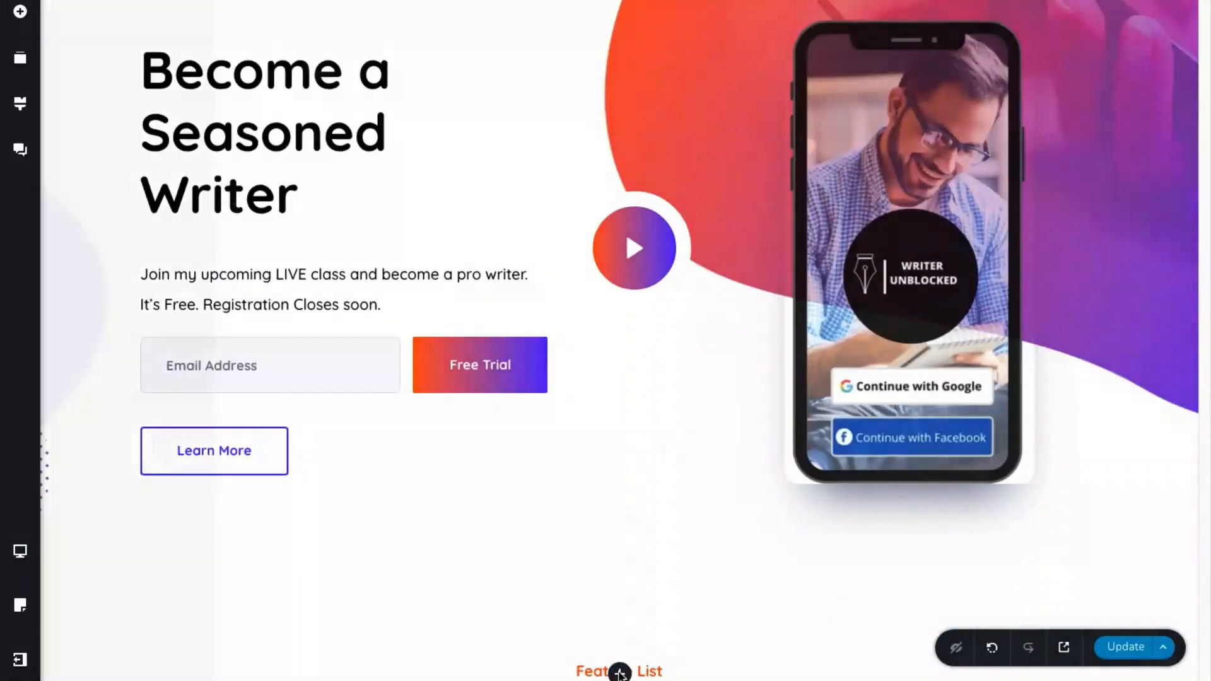
Step: Browse the section blocks with the create-your-own option, and add a blank spacer element above the hero headline
left_click(620, 672)
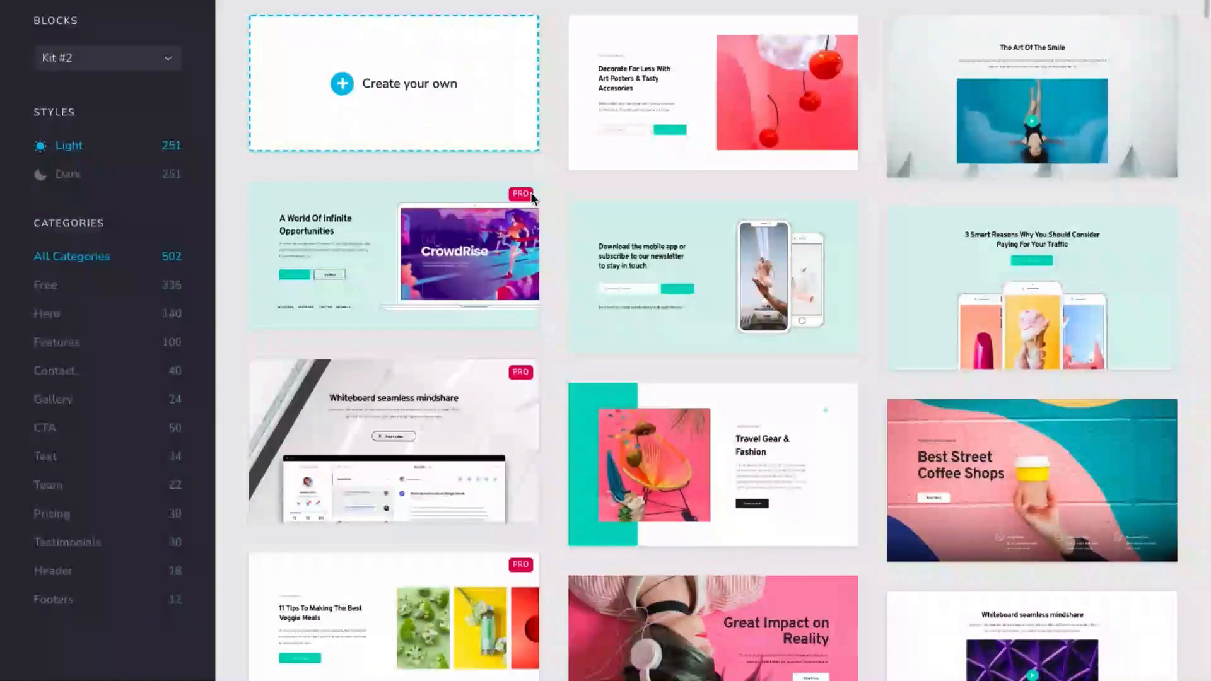
left_click(456, 75)
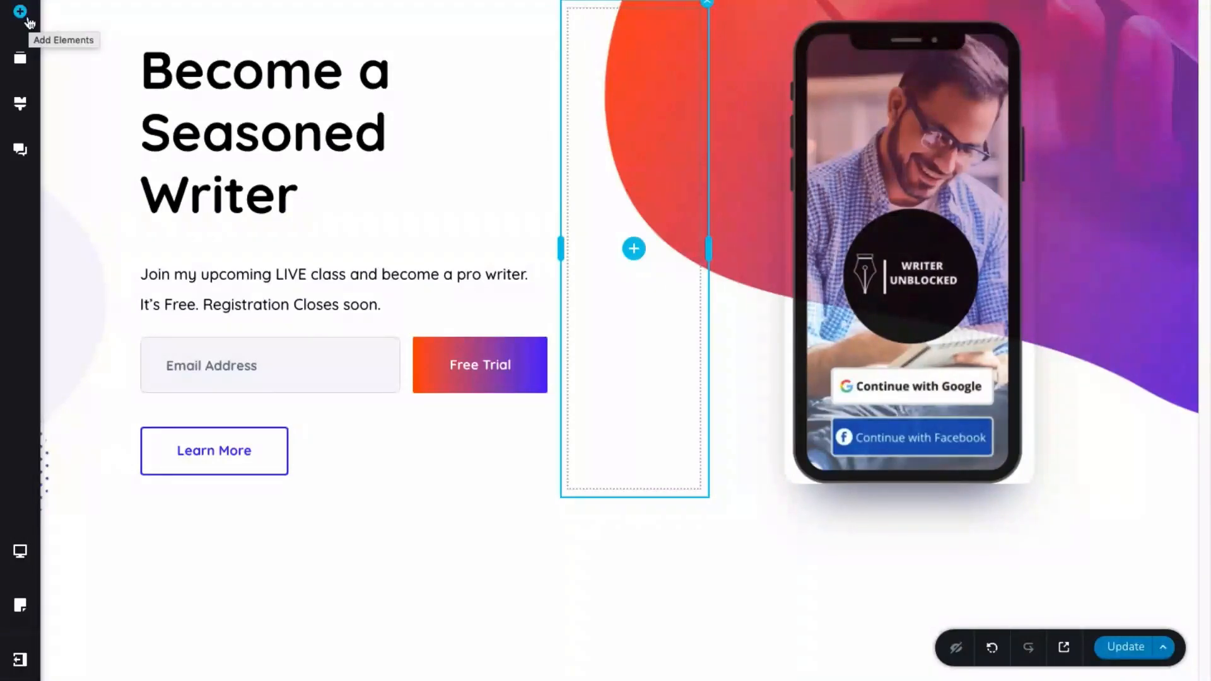
left_click(27, 21)
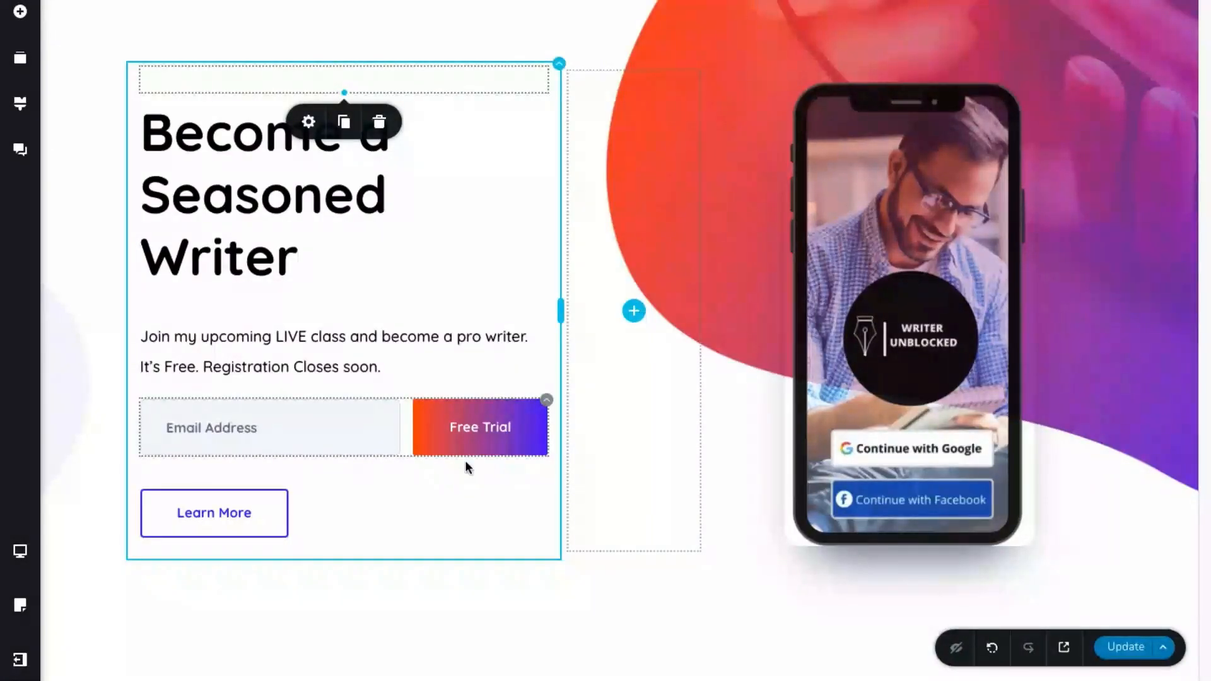
Step: Display the website's list of pages and open the About Us page
left_click(20, 26)
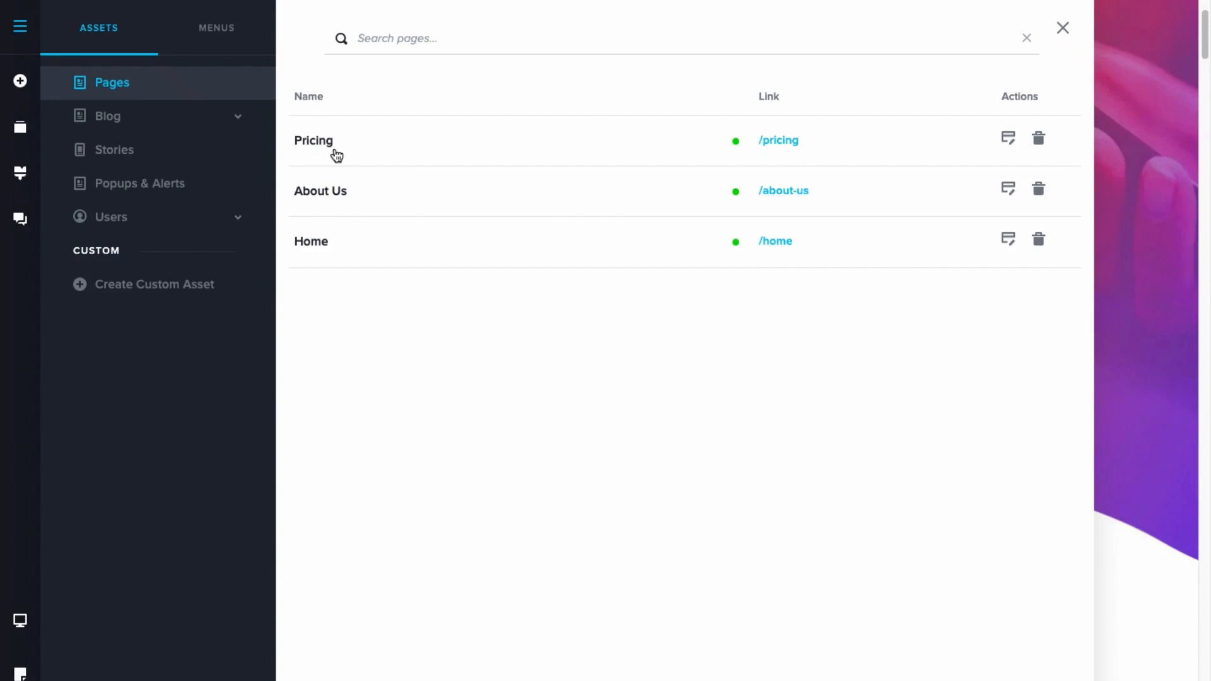
left_click(353, 202)
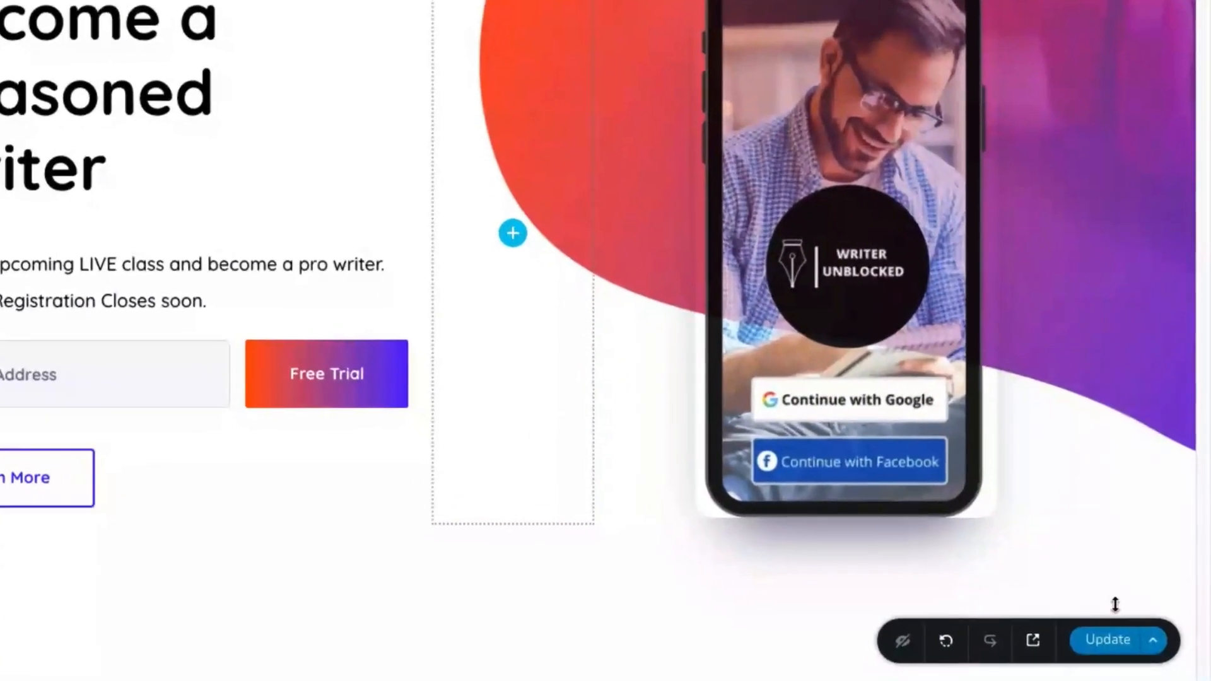
Step: Update the home page with the edits and look through the live website down past the Offered Courses section
left_click(1112, 641)
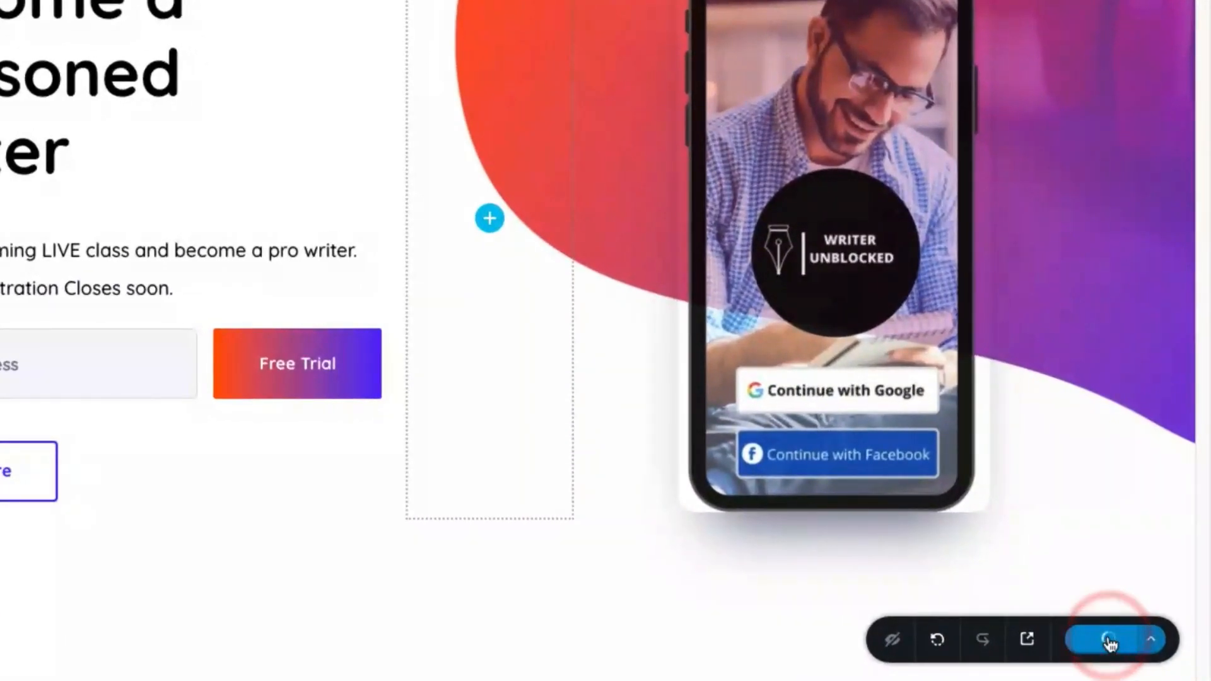
left_click(1029, 640)
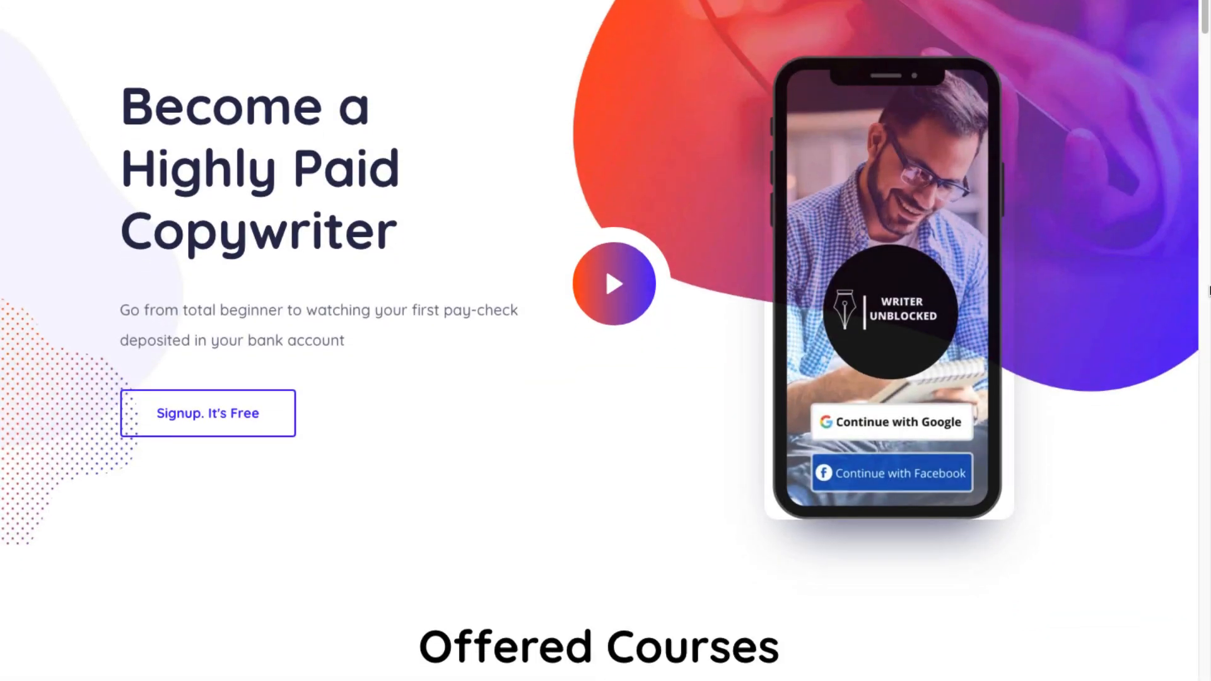
scroll(605, 340, "down", 5)
scroll(606, 340, "down", 8)
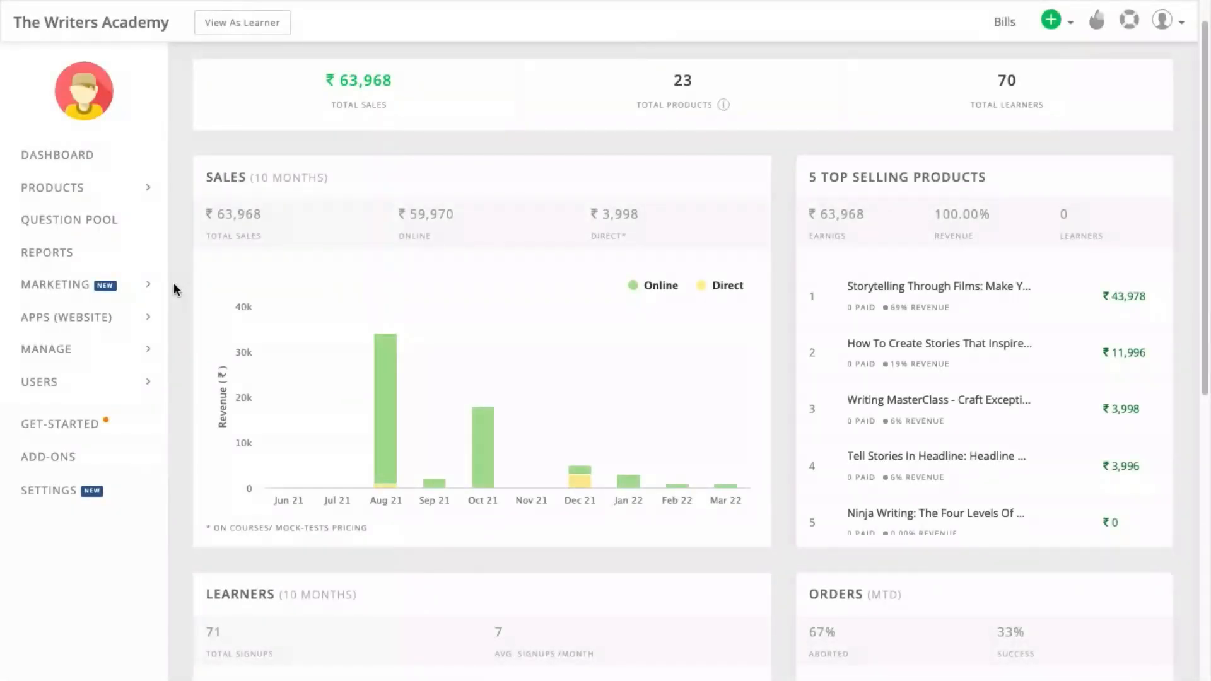
Step: Check the marketing section of the dashboard, and open the import option from the list of all learners
left_click(148, 286)
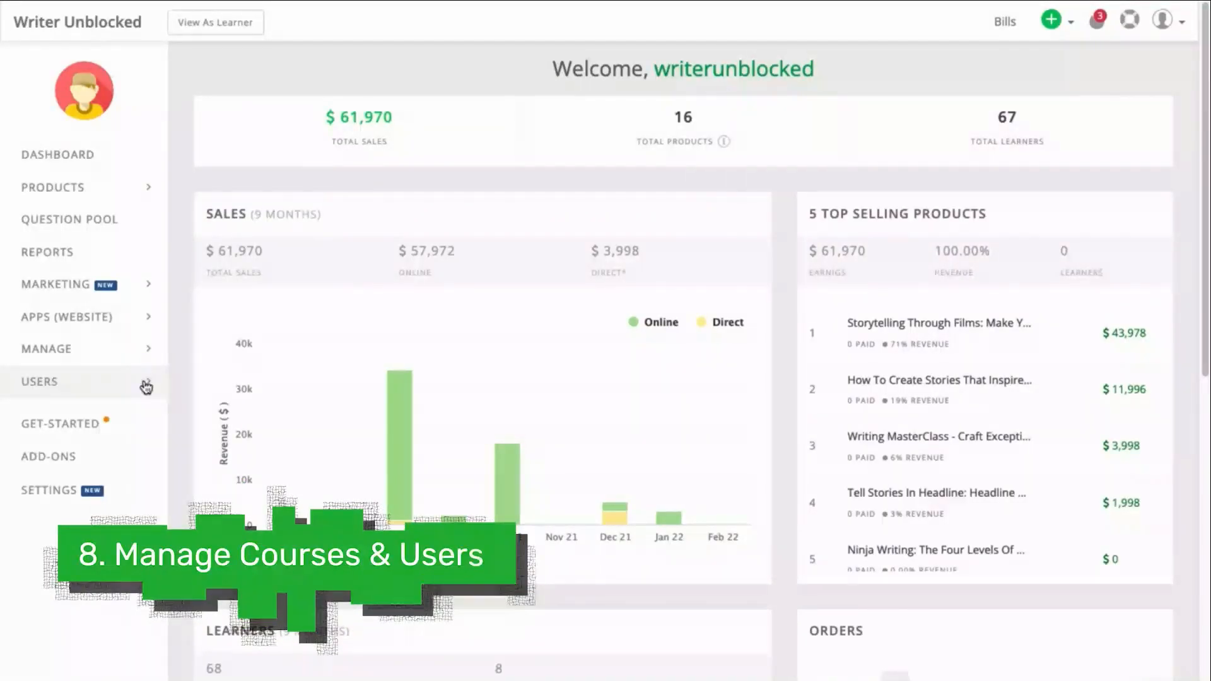
left_click(146, 385)
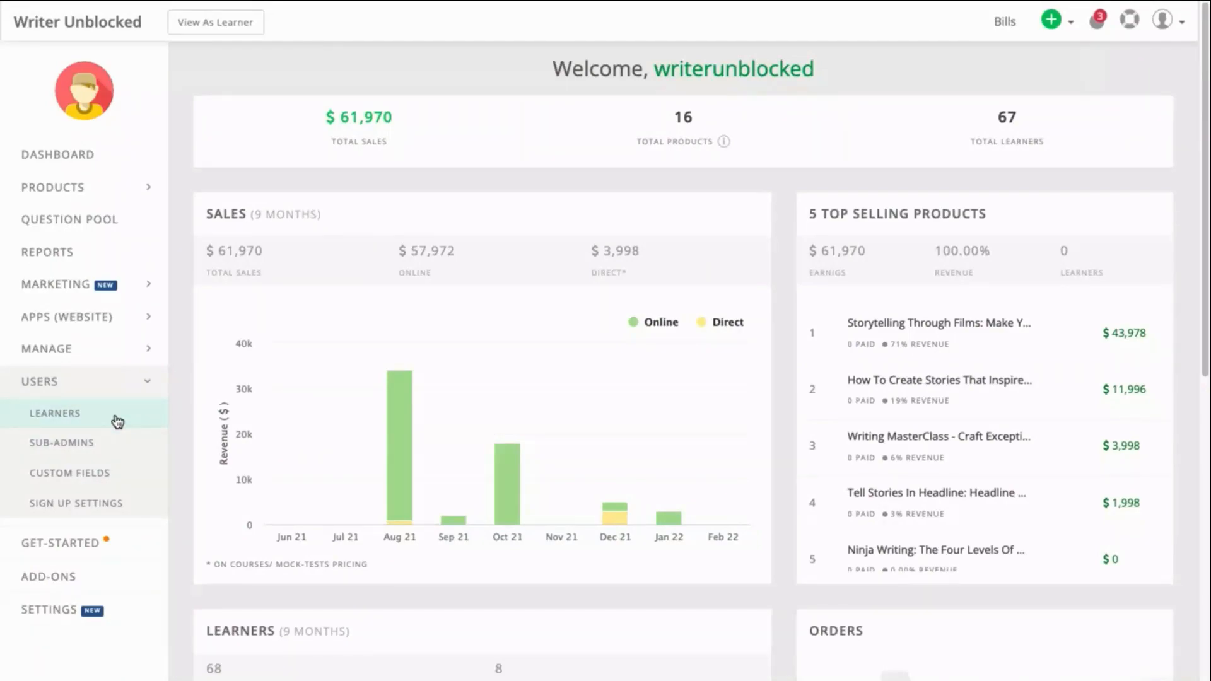
left_click(65, 420)
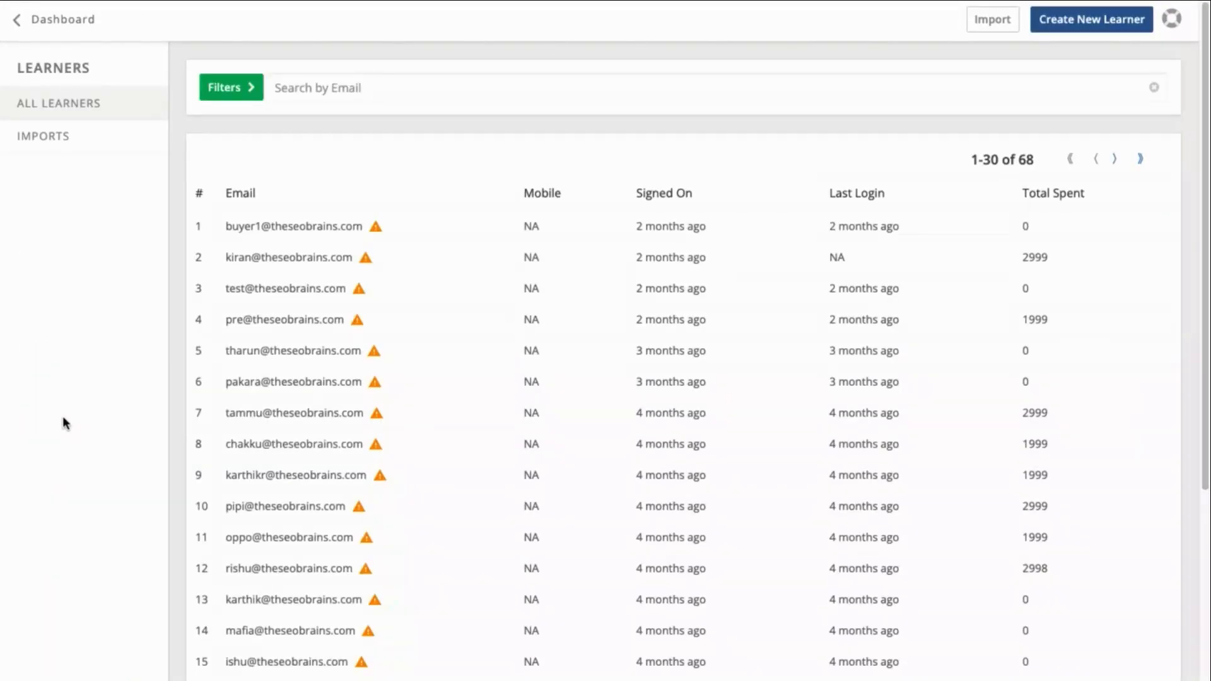
left_click(996, 28)
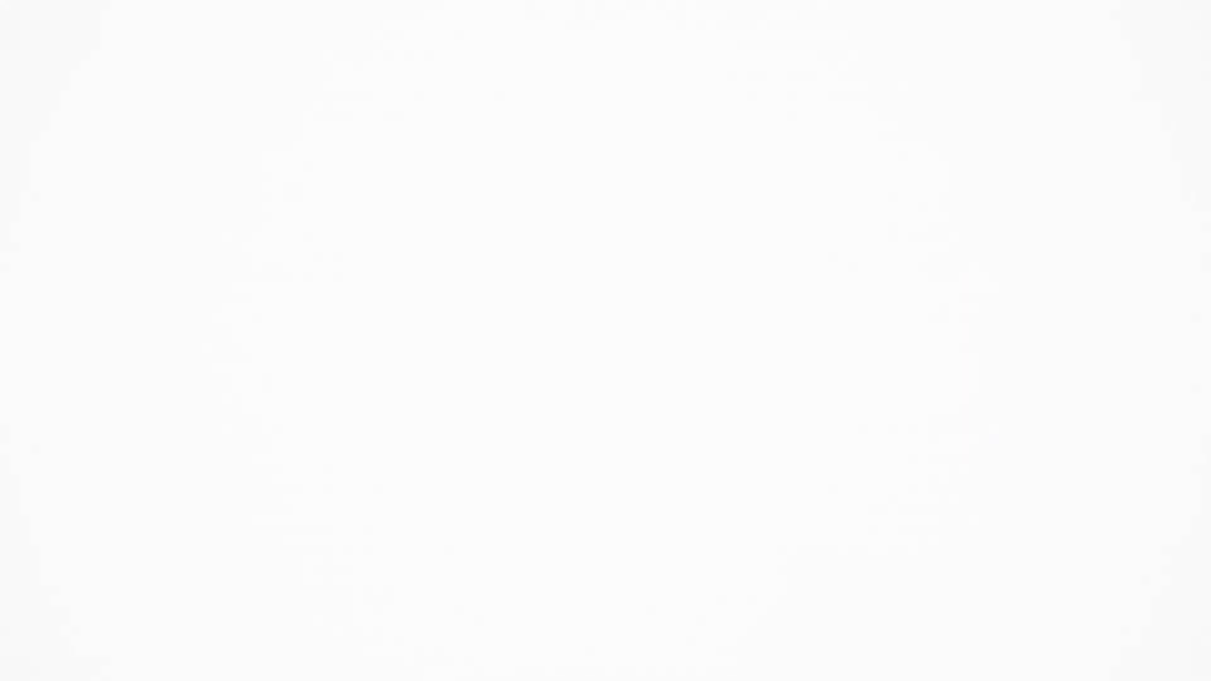
Step: Examine the currency option and the available payment gateways in the school's payment gateway settings
left_click(118, 499)
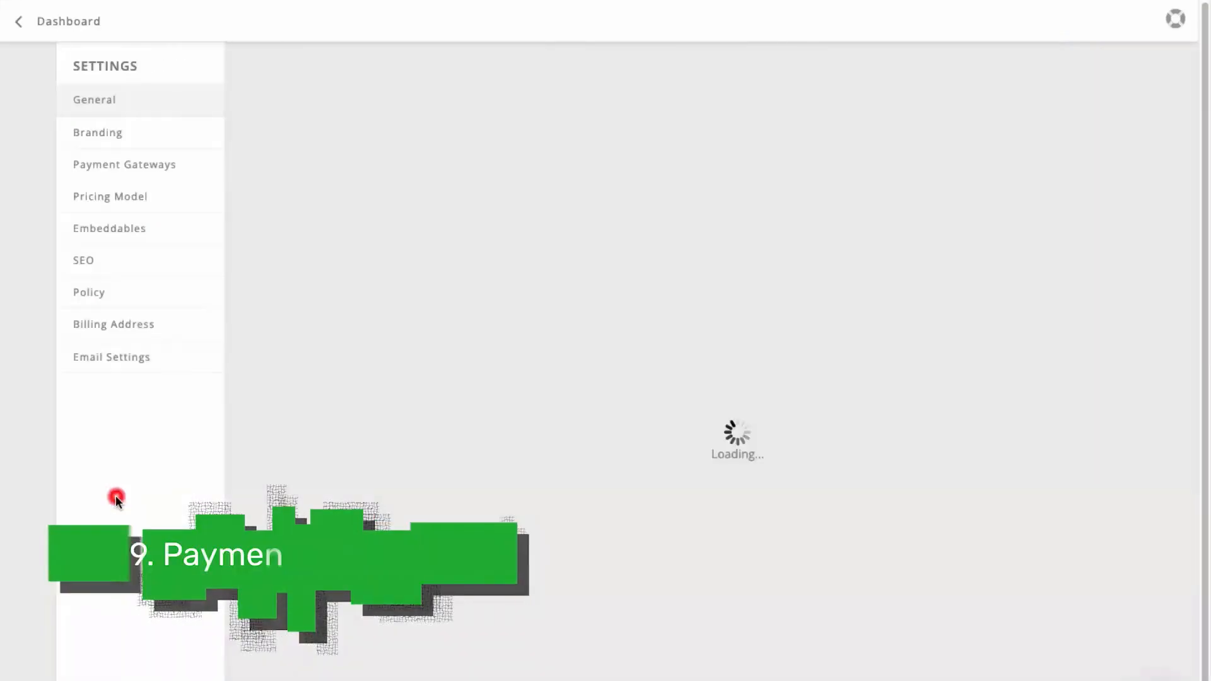
left_click(108, 172)
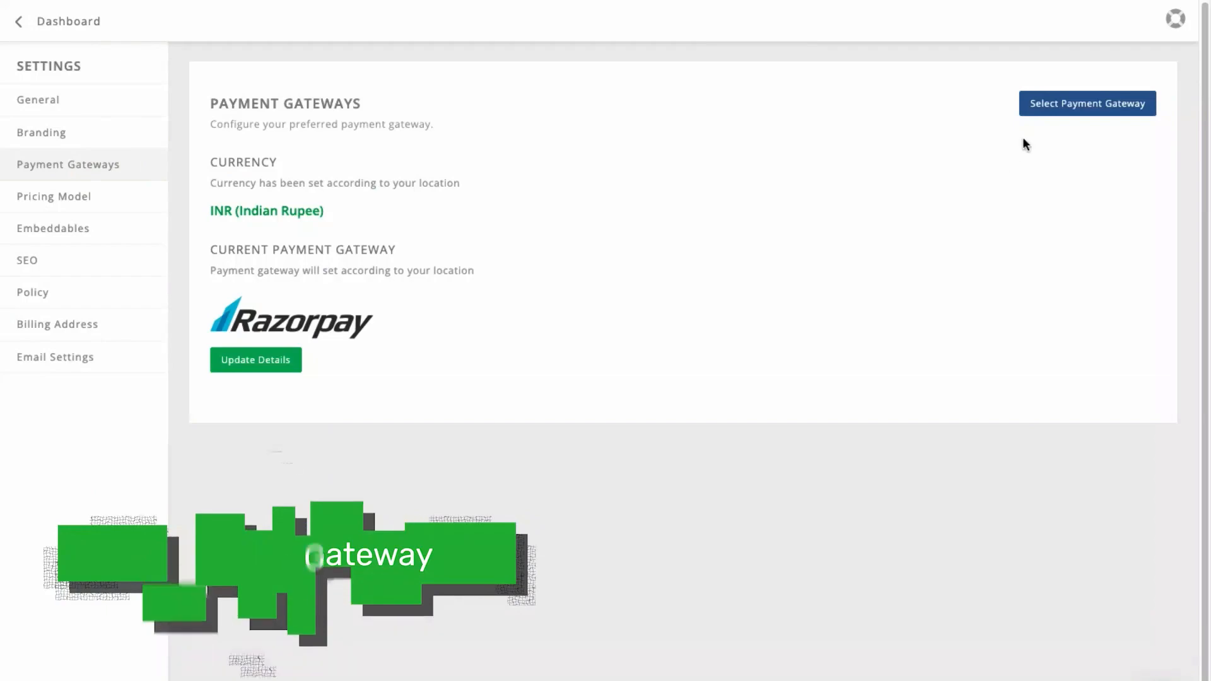
left_click(1054, 113)
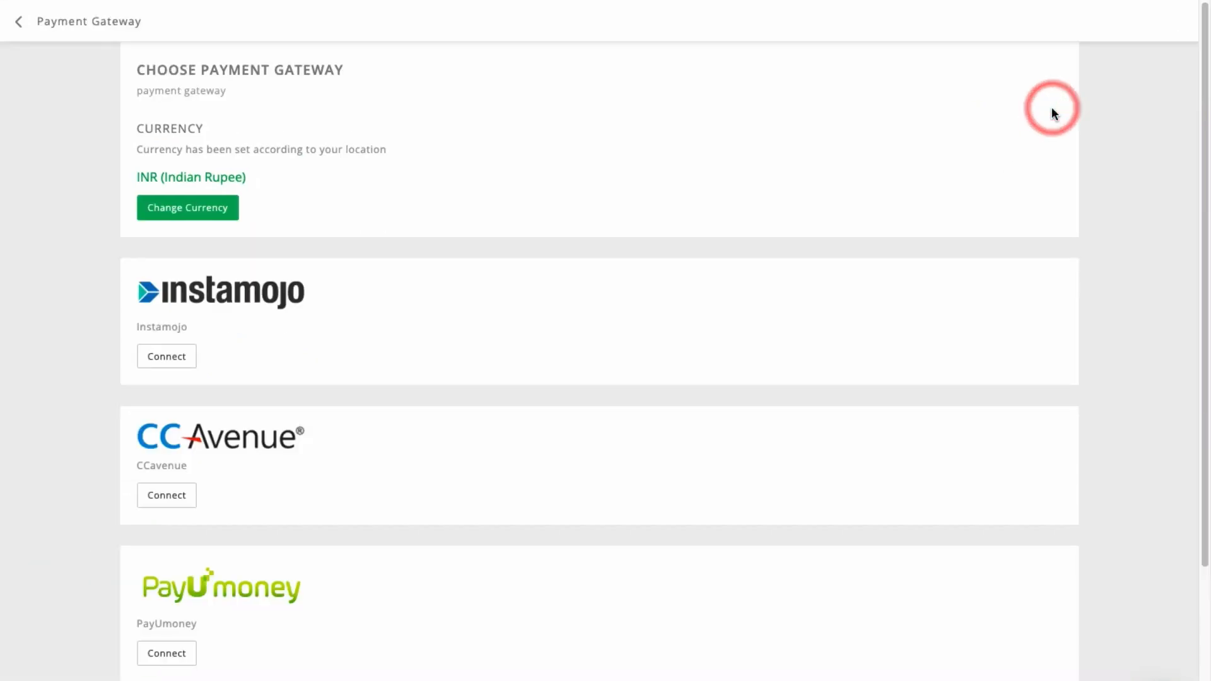
left_click(211, 209)
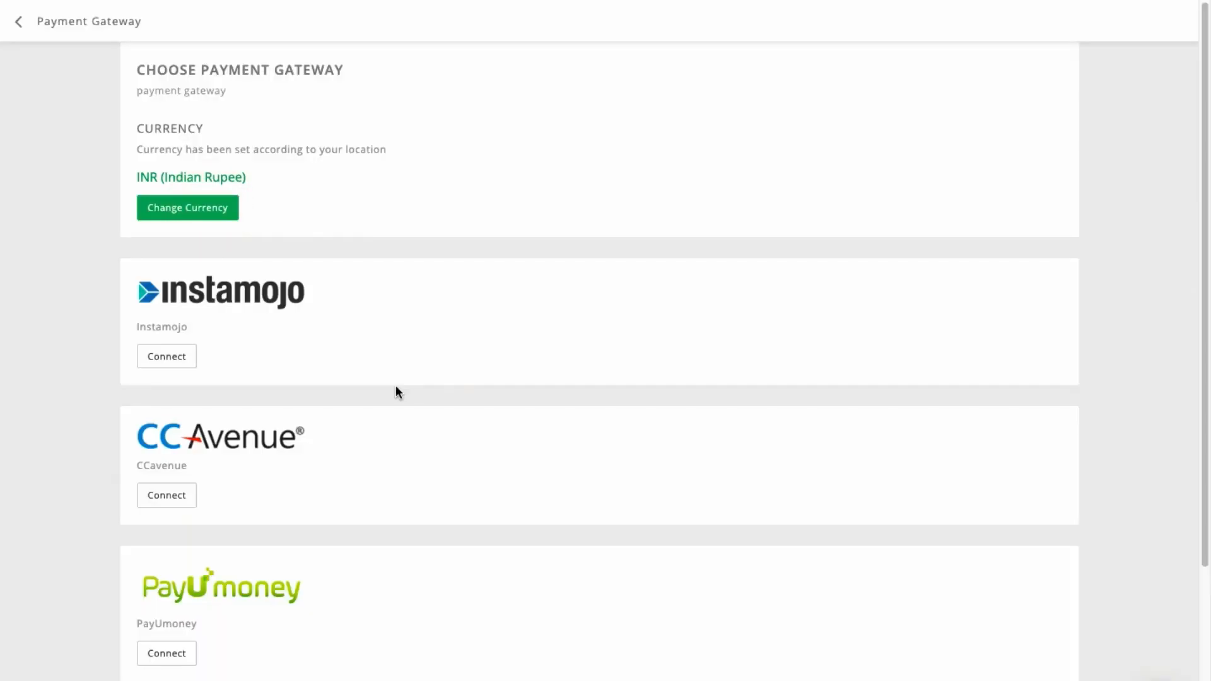
scroll(396, 388, "down", 3)
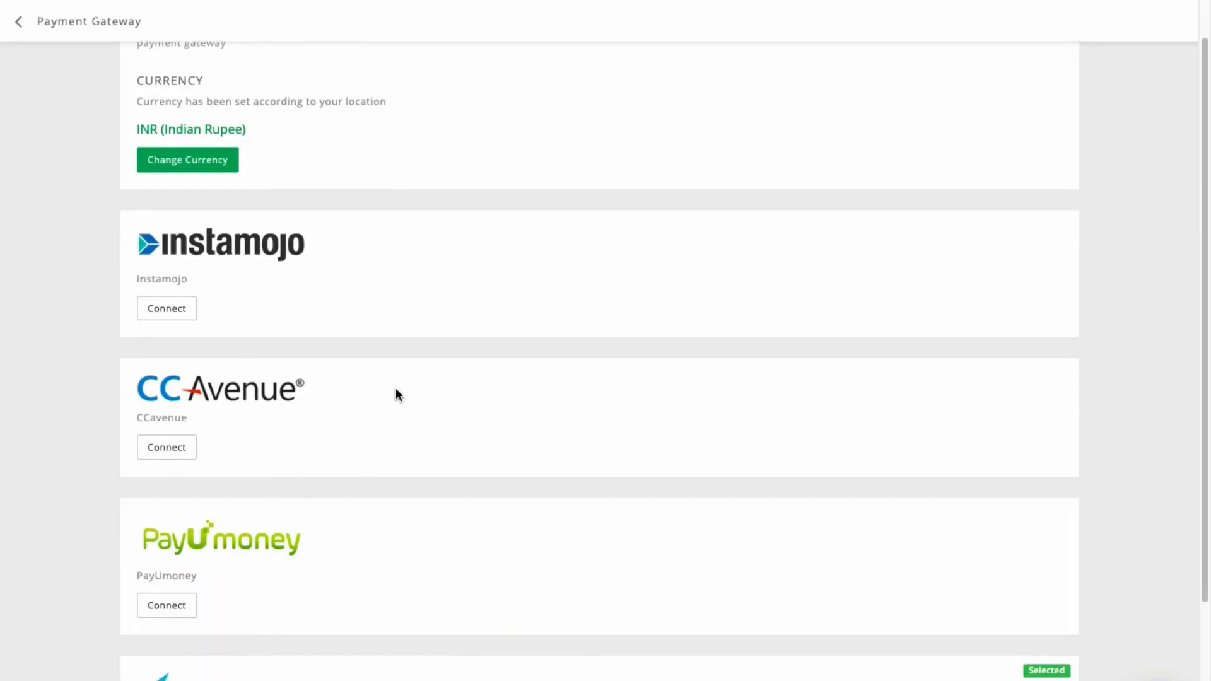
scroll(396, 389, "down", 1)
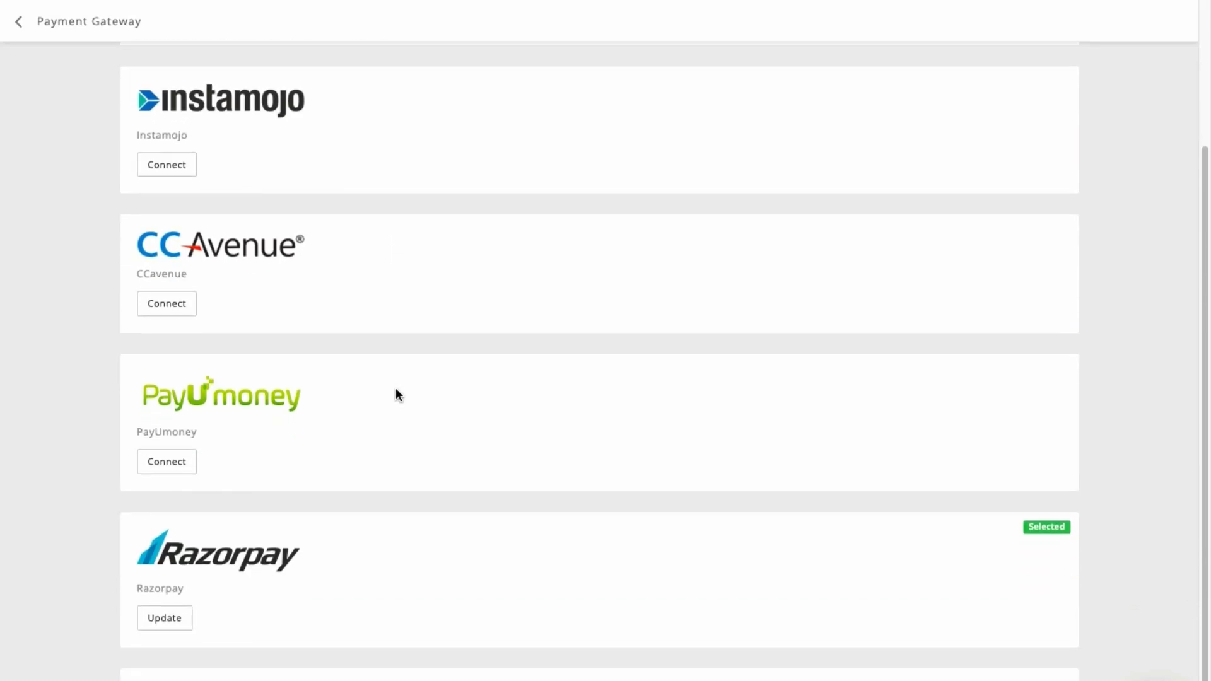
scroll(396, 389, "down", 1)
scroll(395, 389, "down", 1)
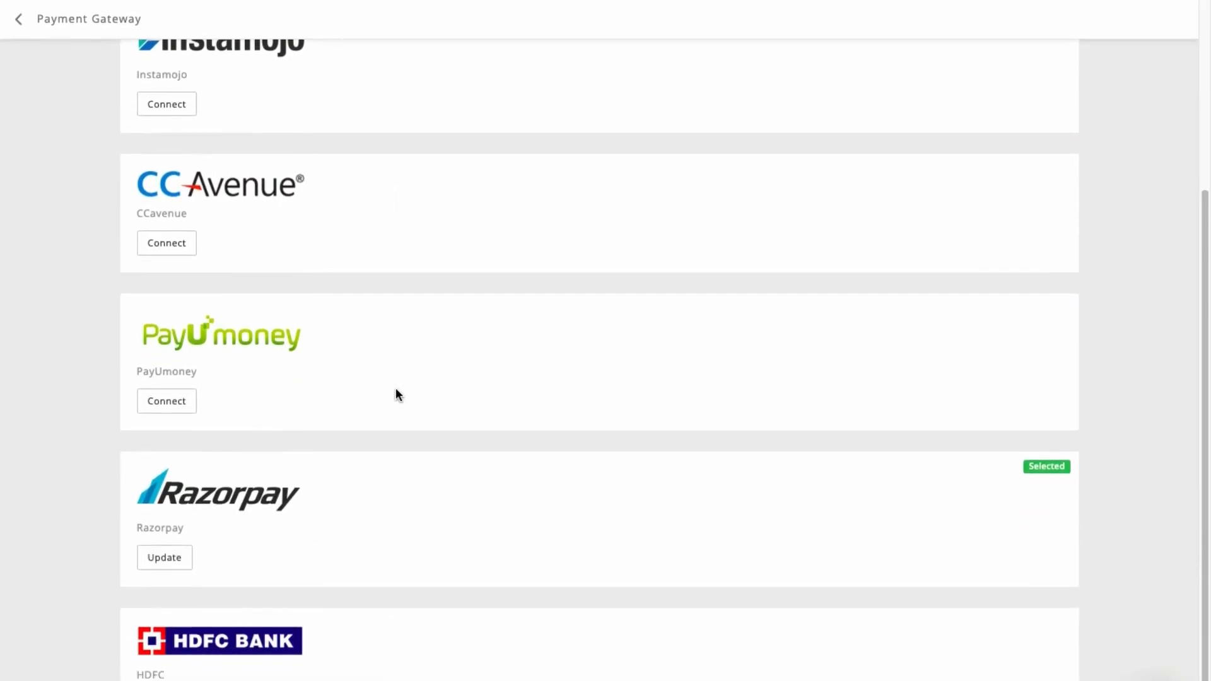
scroll(396, 387, "up", 5)
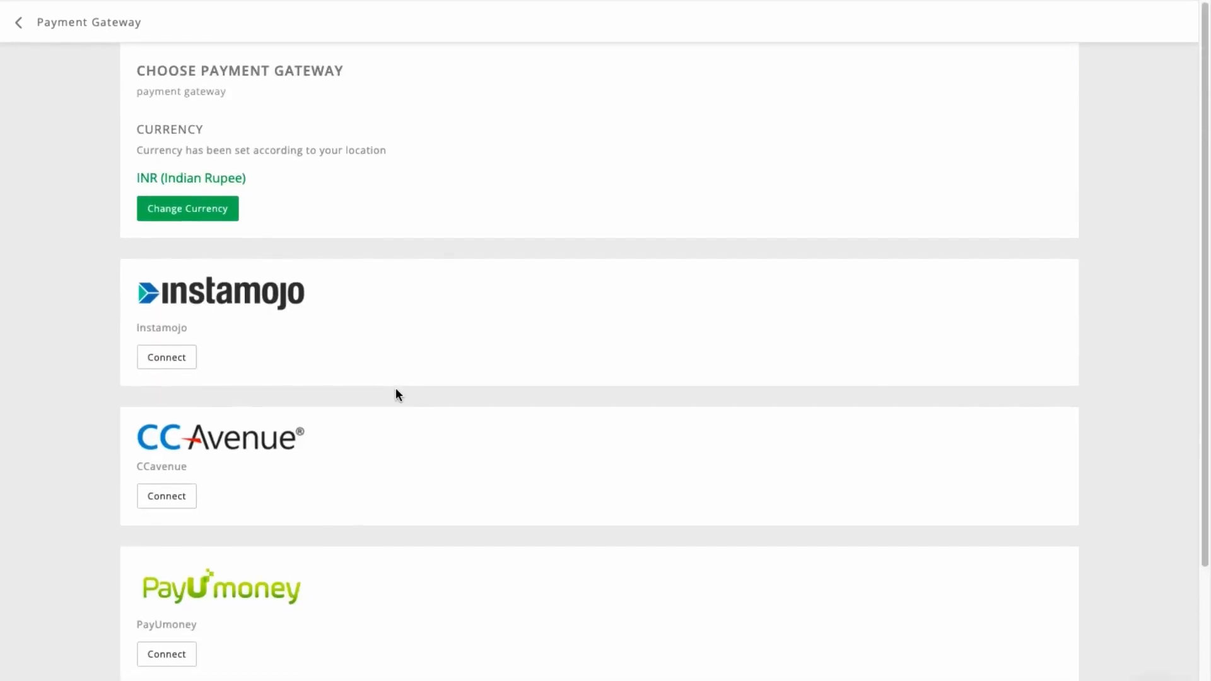
left_click(19, 21)
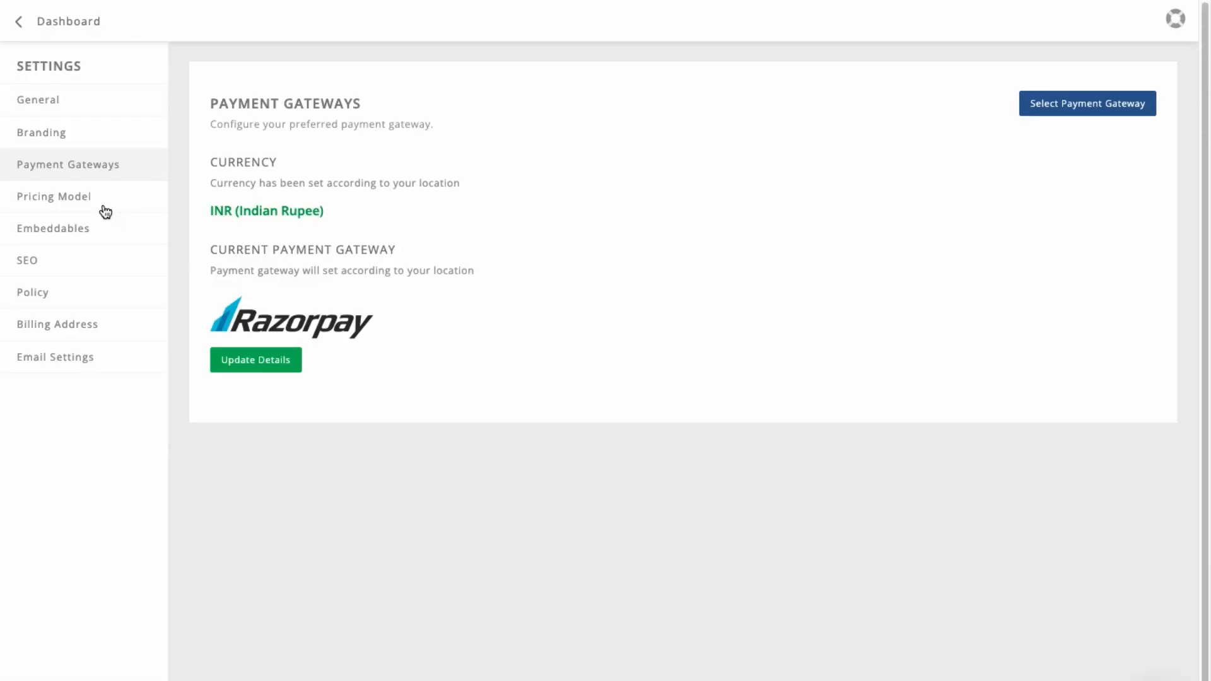
Step: Choose Subscription plan as the school's pricing model
left_click(105, 211)
left_click(60, 196)
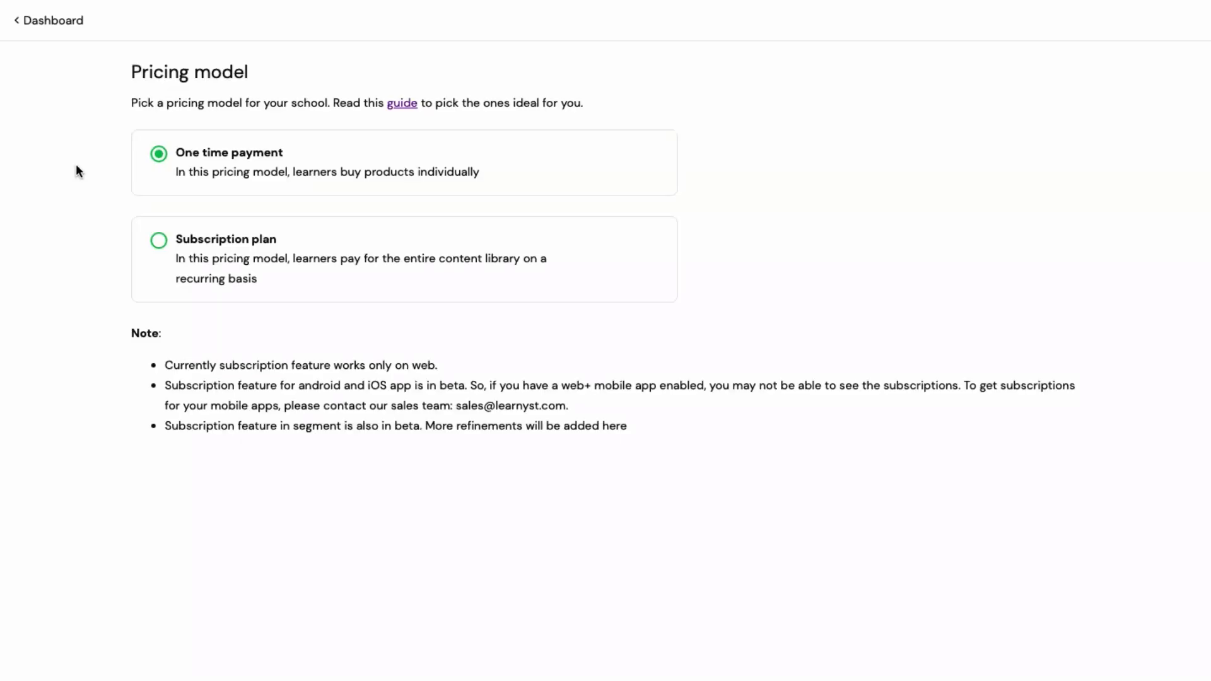
left_click(159, 246)
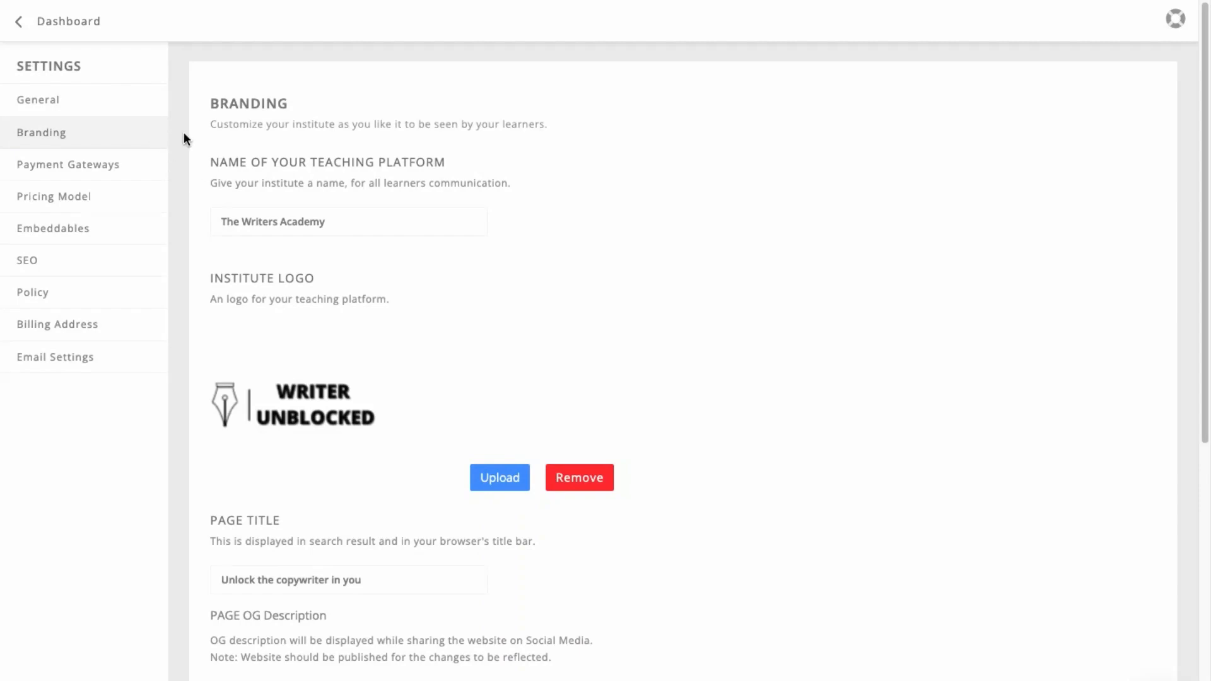
Step: Review the branding settings, from the platform name and institute logo to the favicon, social share banner and social links
scroll(292, 274, "down", 2)
scroll(293, 275, "down", 3)
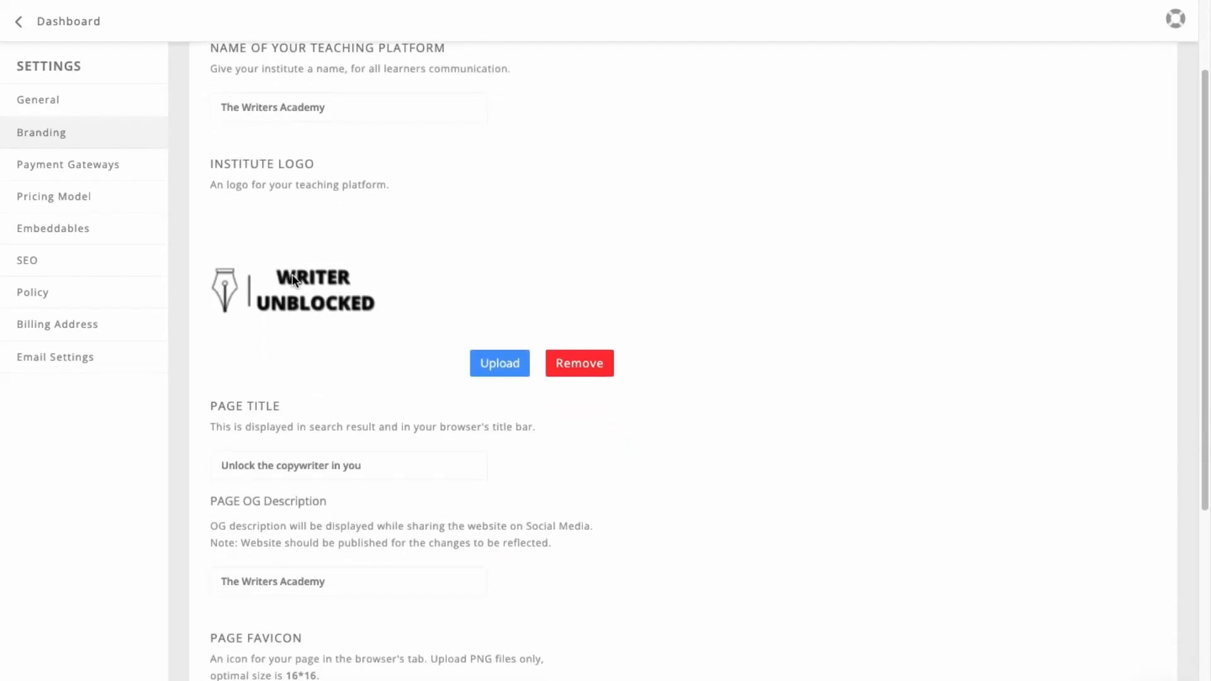
scroll(292, 277, "down", 7)
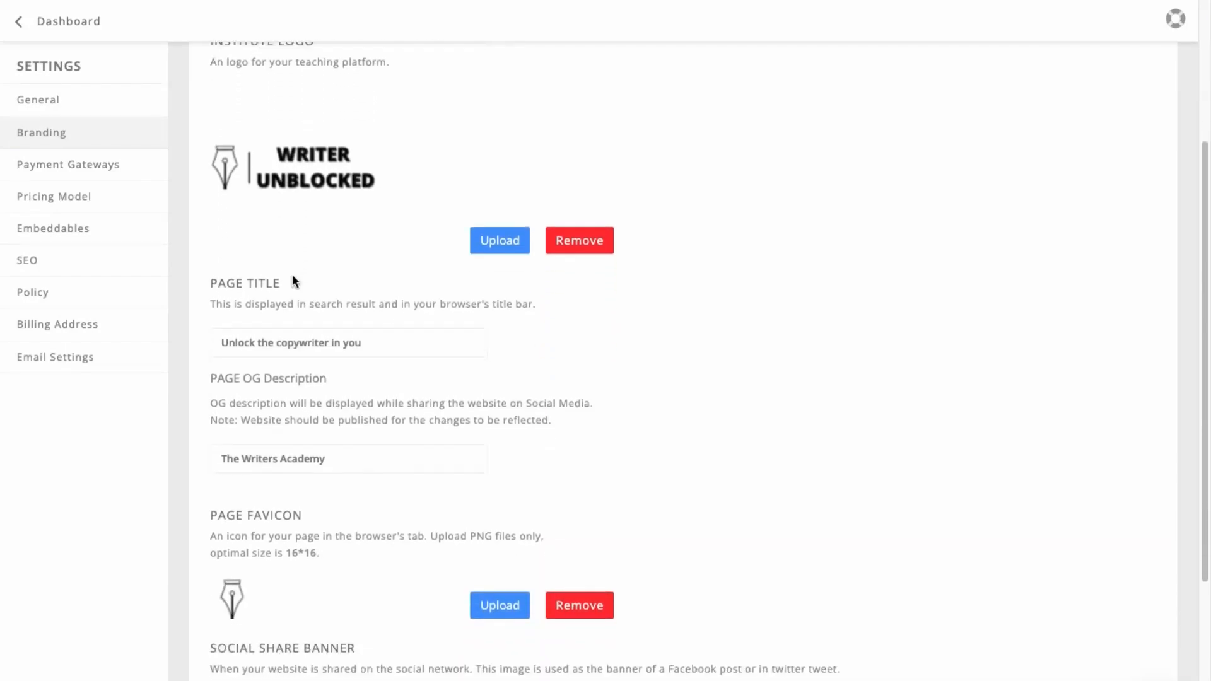
scroll(293, 276, "down", 1)
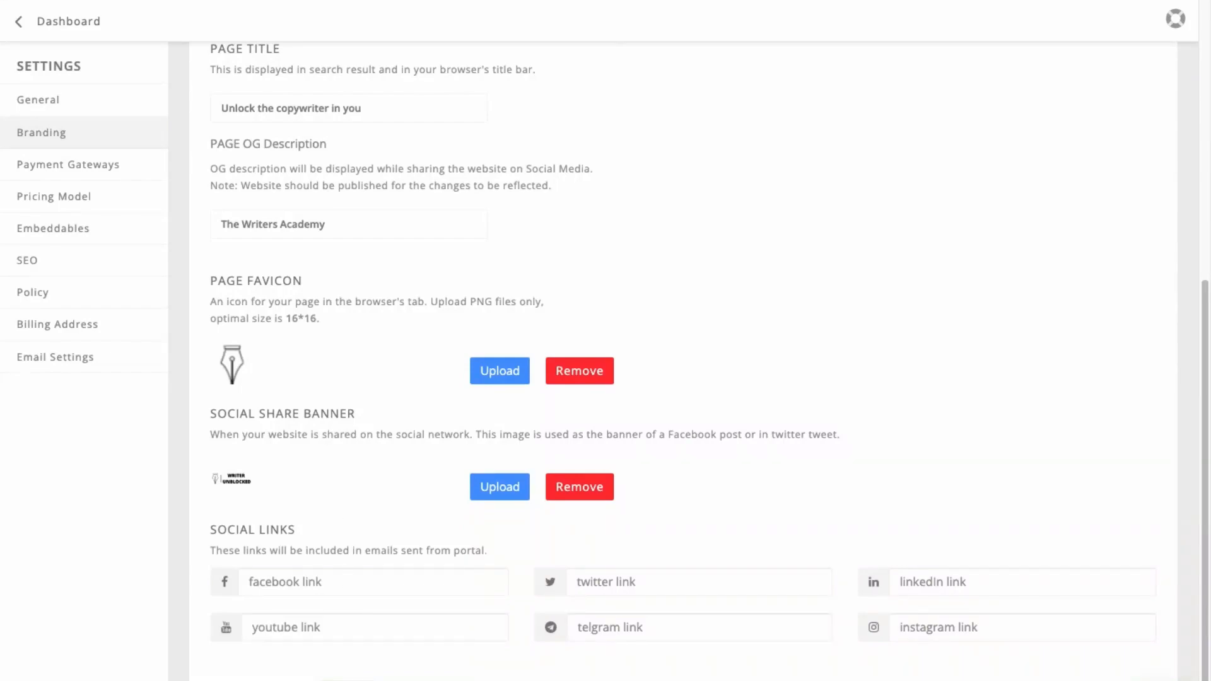
Step: Finish reviewing the branding settings and open the add-ons from the academy's dashboard
scroll(683, 359, "up", 13)
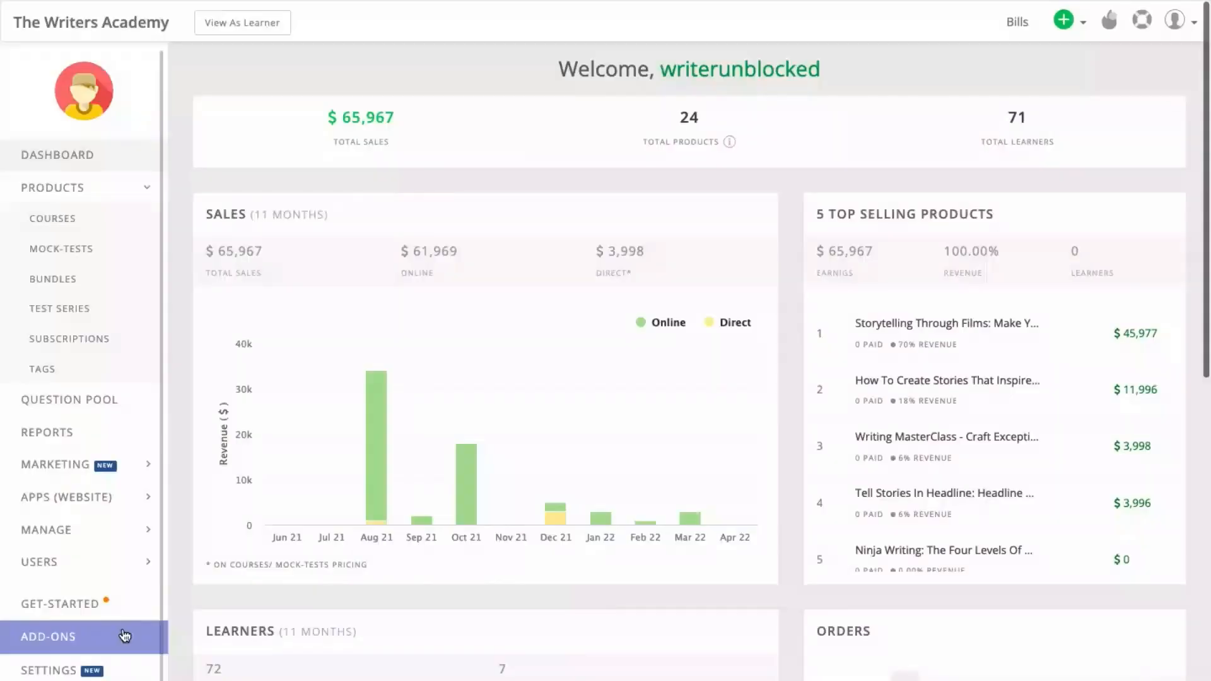
left_click(122, 633)
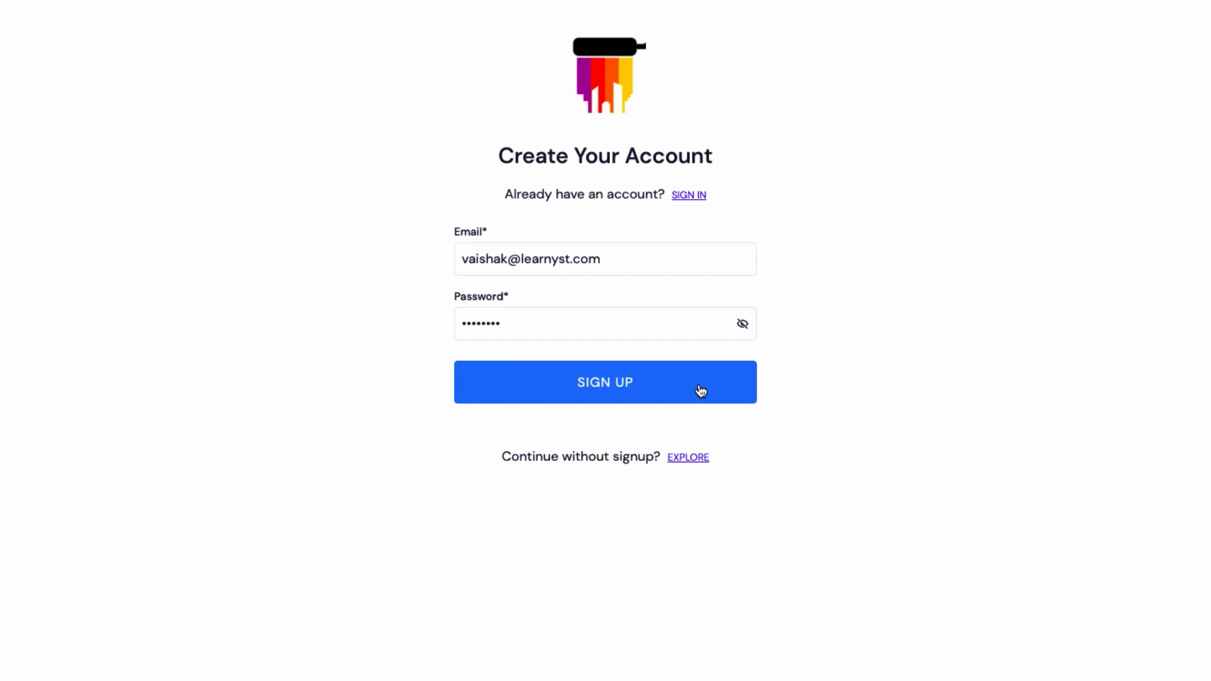
Step: Sign up for the learner account with the email and password, submit the mobile verification code, and look through the learner home page
left_click(699, 389)
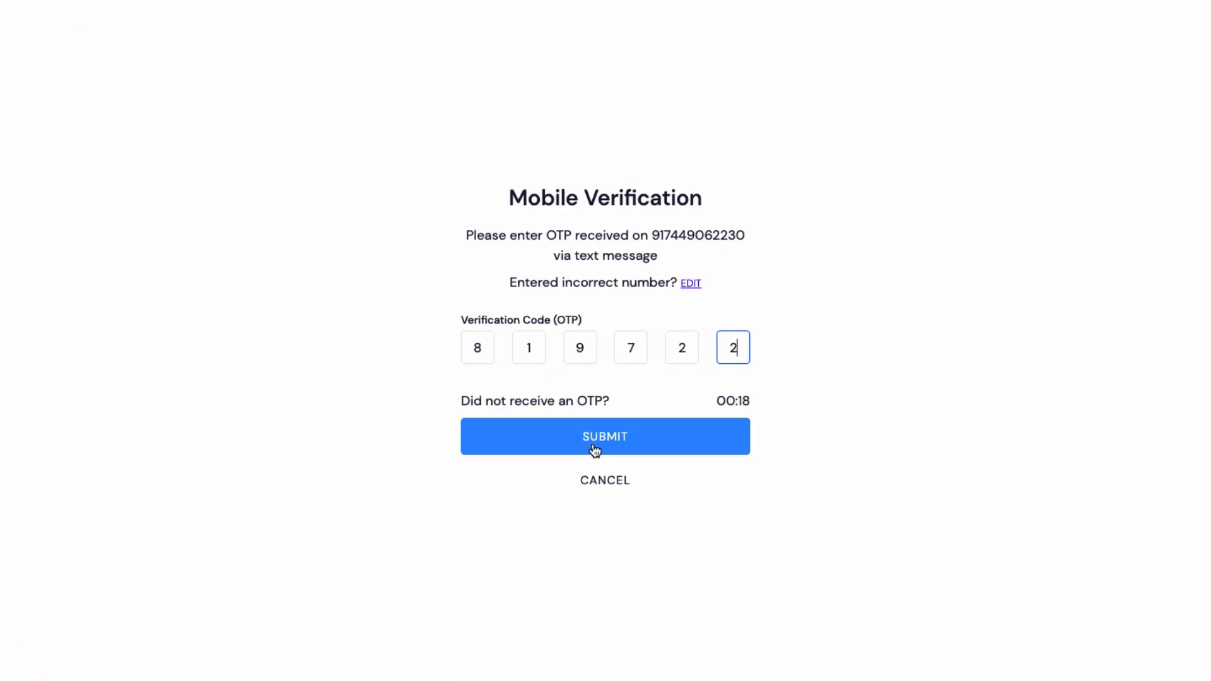
left_click(595, 450)
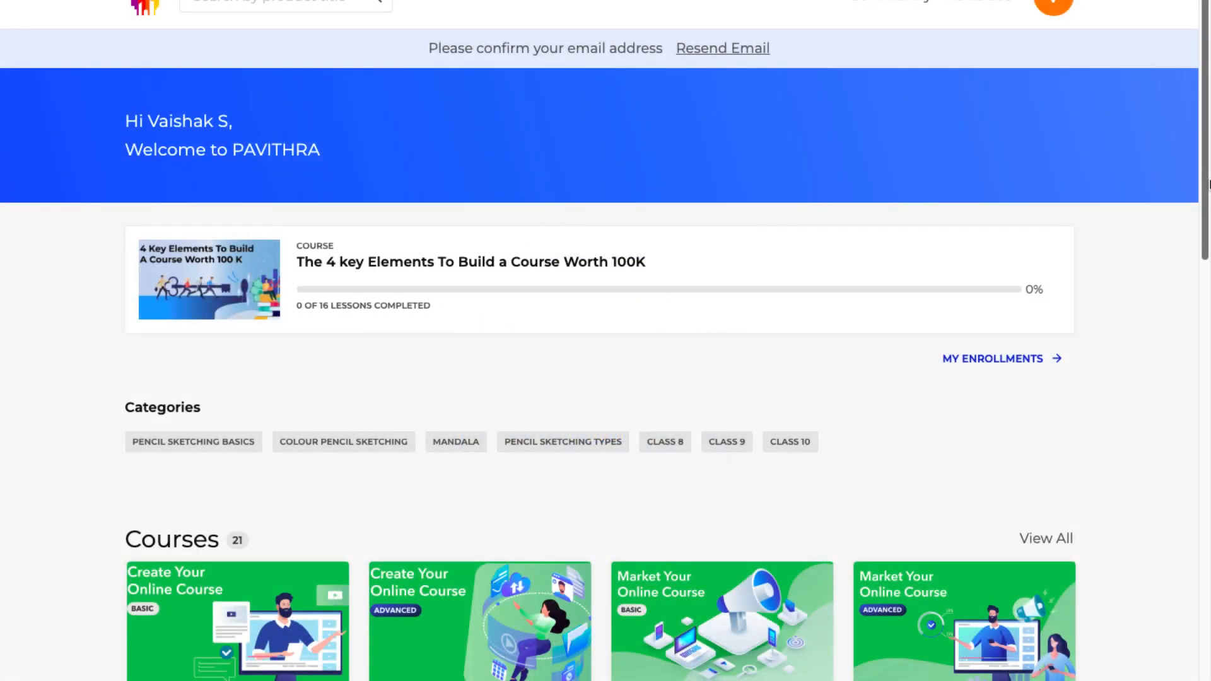
scroll(1208, 193, "down", 1)
left_click_drag(1208, 212, 1209, 259)
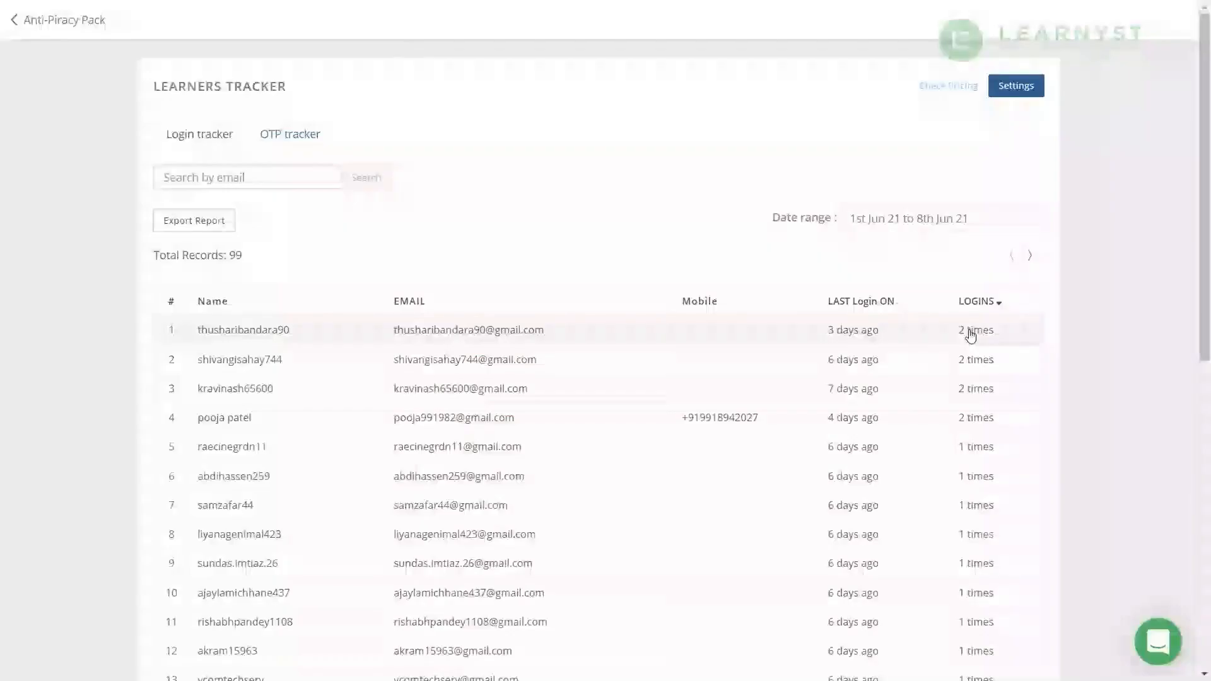
Step: Open the login details of the first learner listed in the Anti-Piracy Pack's login tracker
left_click(971, 336)
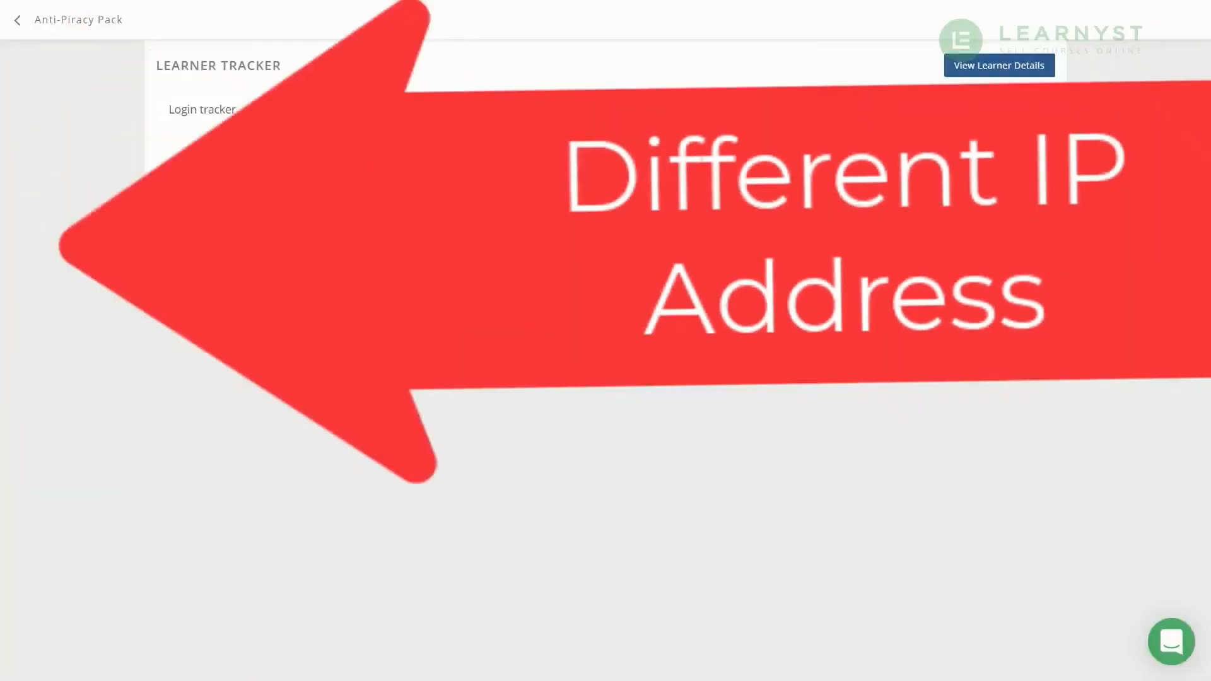